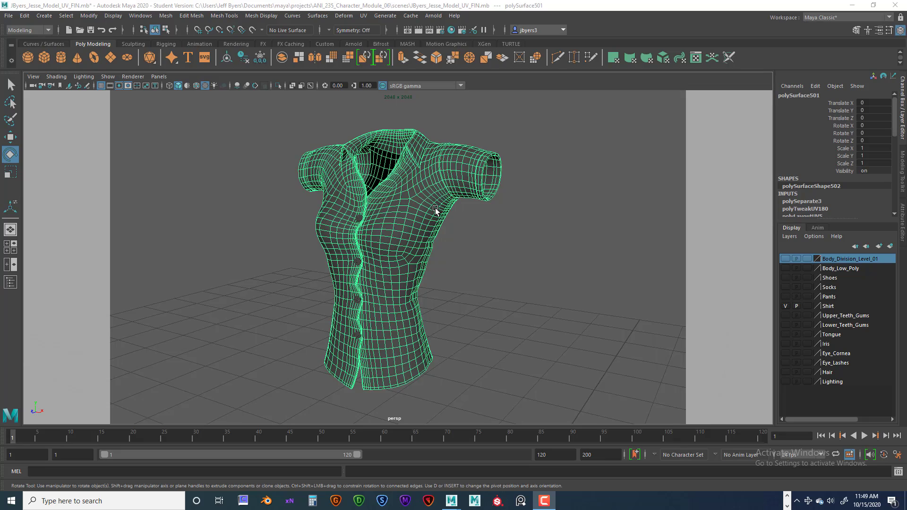
Open the UV Editor for the shirt mesh and move it and the UV Toolkit clear of the framed model
{"action": "mouse_move", "coordinate": [438, 219]}
{"action": "left_mouse_down", "text": "alt"}
{"action": "mouse_move", "coordinate": [421, 217]}
{"action": "mouse_move", "coordinate": [410, 197]}
{"action": "mouse_move", "coordinate": [461, 220]}
{"action": "mouse_move", "coordinate": [500, 218]}
{"action": "mouse_move", "coordinate": [382, 222]}
{"action": "mouse_move", "coordinate": [470, 227]}
{"action": "mouse_move", "coordinate": [432, 223]}
{"action": "left_mouse_up", "text": "alt"}
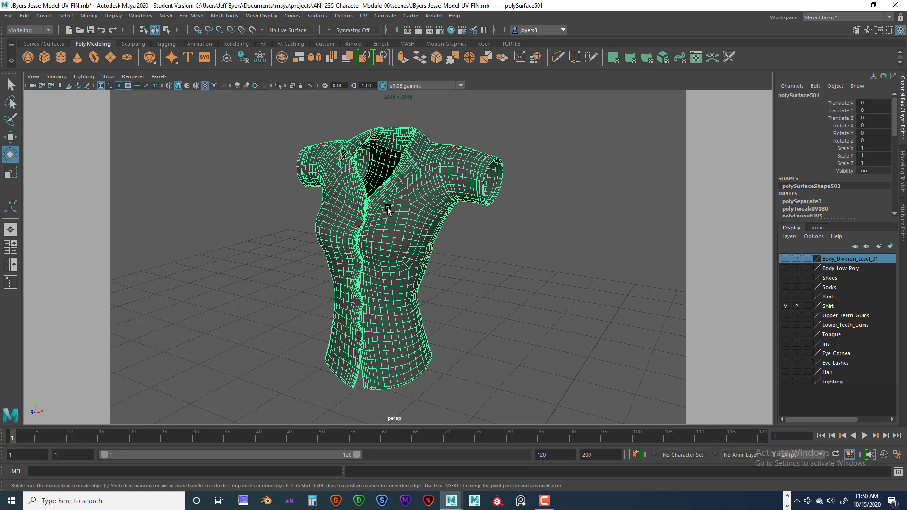
{"action": "left_click", "coordinate": [363, 16]}
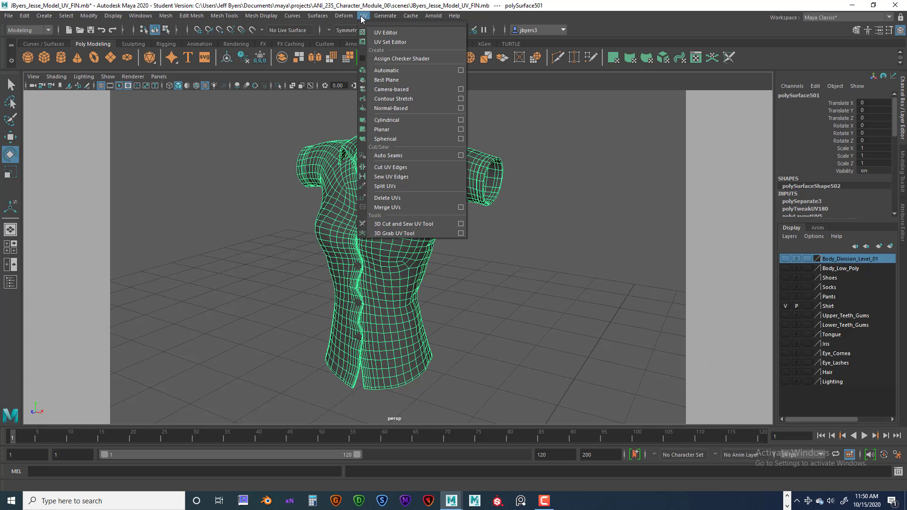
{"action": "left_click", "coordinate": [377, 33]}
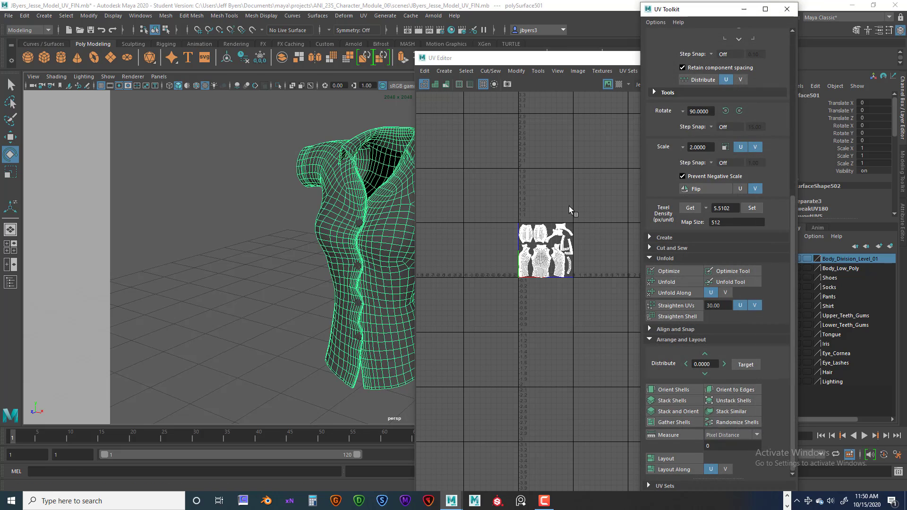
{"action": "left_click_drag", "start_coordinate": [567, 53], "coordinate": [497, 65]}
{"action": "middle_click_drag", "start_coordinate": [280, 227], "coordinate": [234, 230], "text": "alt"}
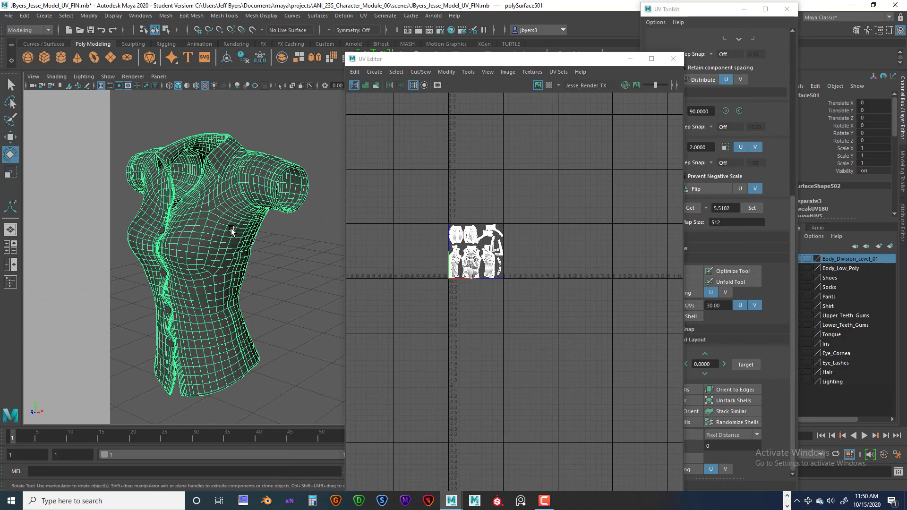
{"action": "key", "text": "f"}
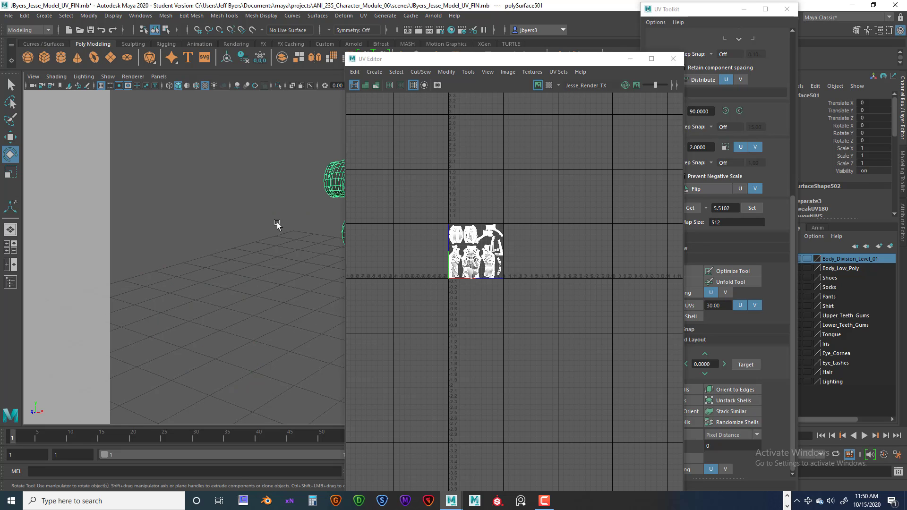
{"action": "left_click_drag", "start_coordinate": [453, 63], "coordinate": [736, 201]}
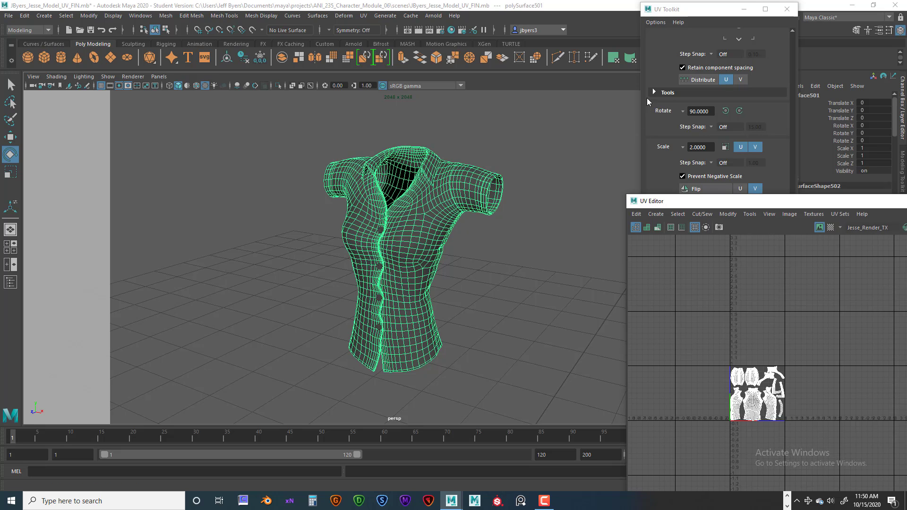
{"action": "left_click_drag", "start_coordinate": [685, 12], "coordinate": [612, 143]}
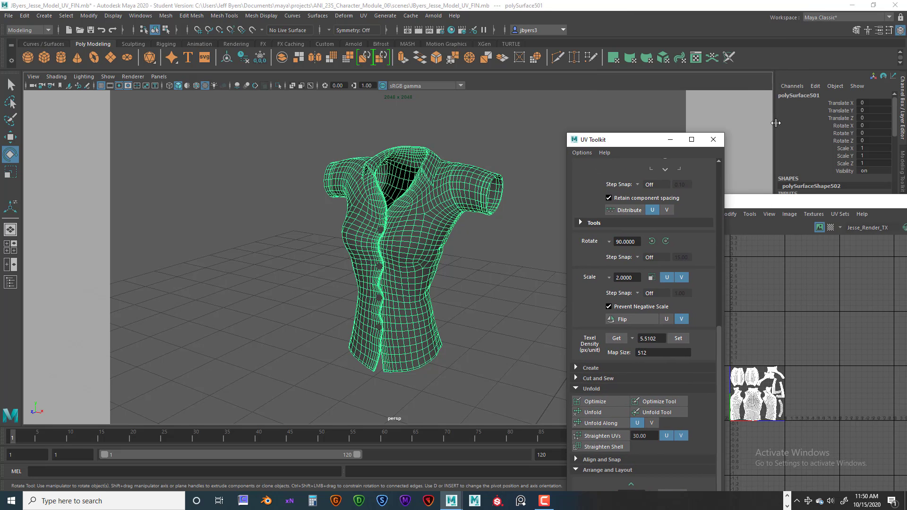
Narrow the perspective viewport, arrange the UV Editor and UV Toolkit beside it, and frame all the shirt's UV shells
{"action": "left_click_drag", "start_coordinate": [775, 125], "coordinate": [481, 160]}
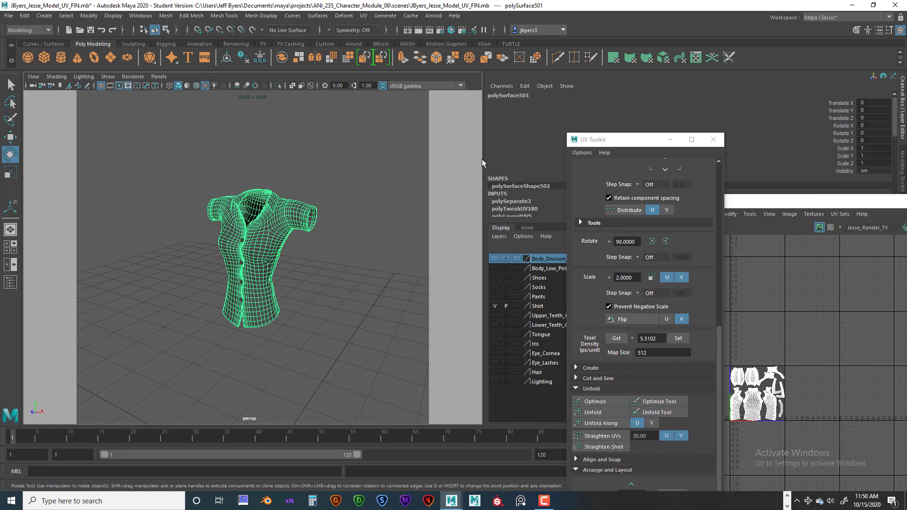
{"action": "left_click_drag", "start_coordinate": [631, 144], "coordinate": [586, 85]}
{"action": "left_click_drag", "start_coordinate": [759, 202], "coordinate": [440, 104]}
{"action": "left_click", "coordinate": [624, 81]}
{"action": "left_click_drag", "start_coordinate": [623, 82], "coordinate": [791, 91]}
{"action": "scroll", "coordinate": [533, 240], "scroll_direction": "up", "scroll_amount": 4}
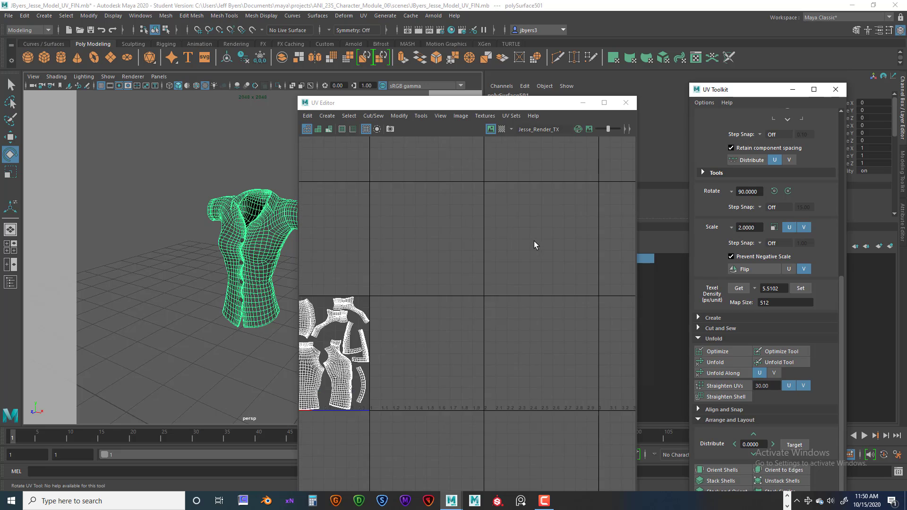
{"action": "left_click_drag", "start_coordinate": [452, 103], "coordinate": [544, 75]}
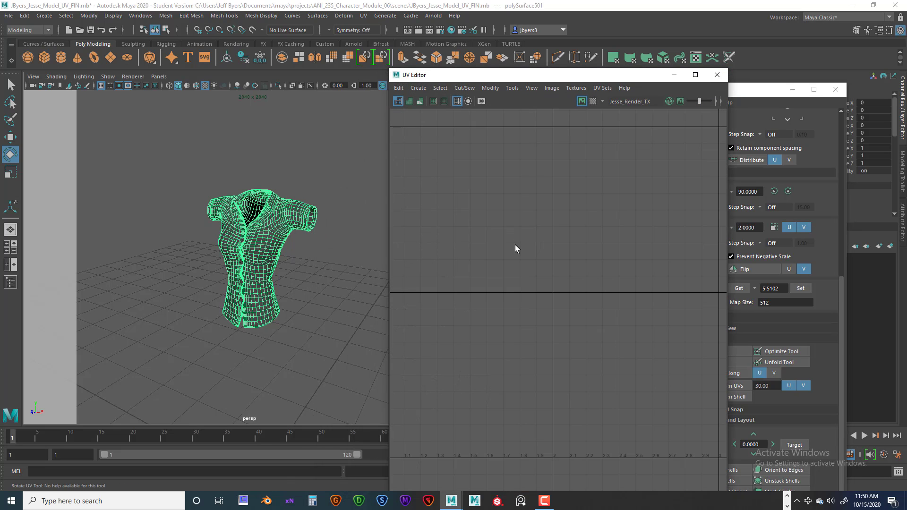
{"action": "key", "text": "a"}
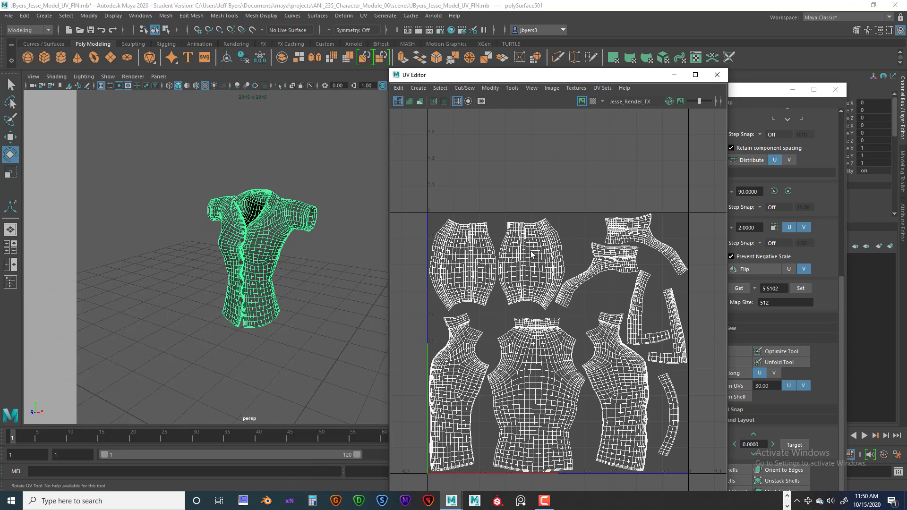
{"action": "middle_click_drag", "start_coordinate": [545, 301], "coordinate": [554, 249], "text": "alt"}
{"action": "scroll", "coordinate": [553, 249], "scroll_direction": "up", "scroll_amount": 2}
{"action": "scroll", "coordinate": [554, 249], "scroll_direction": "down", "scroll_amount": 2}
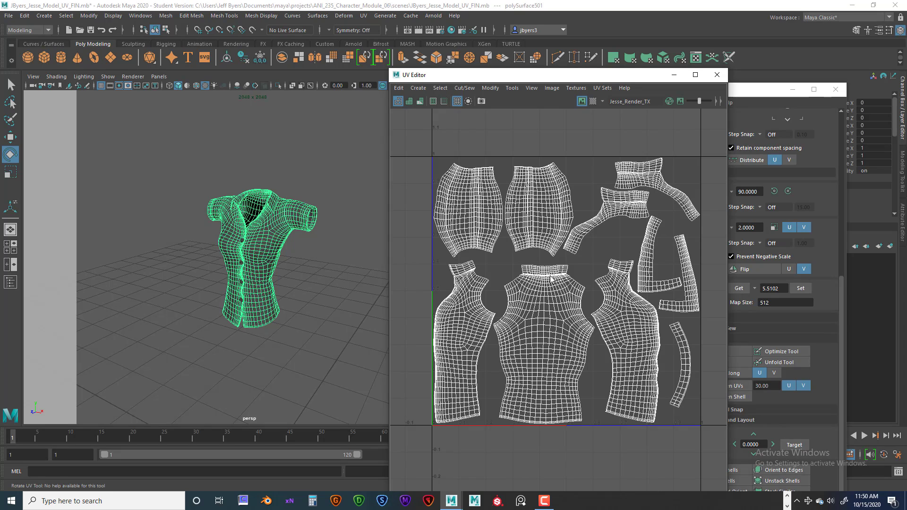
Select the shirt's back shell and the collar and shoulder UVs of a front shell to locate them on the model
{"action": "right_click_drag", "start_coordinate": [548, 276], "coordinate": [508, 265]}
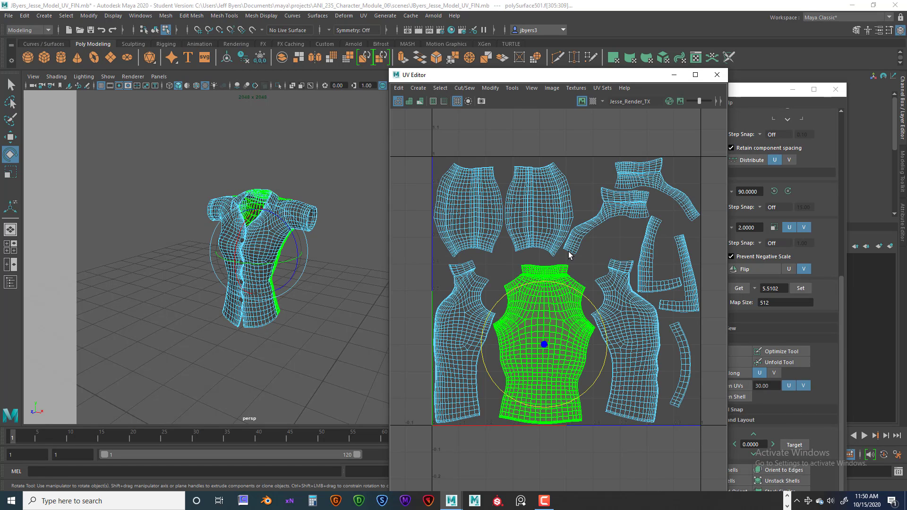
{"action": "right_click_drag", "start_coordinate": [466, 271], "coordinate": [506, 269]}
{"action": "left_click_drag", "start_coordinate": [442, 258], "coordinate": [491, 274]}
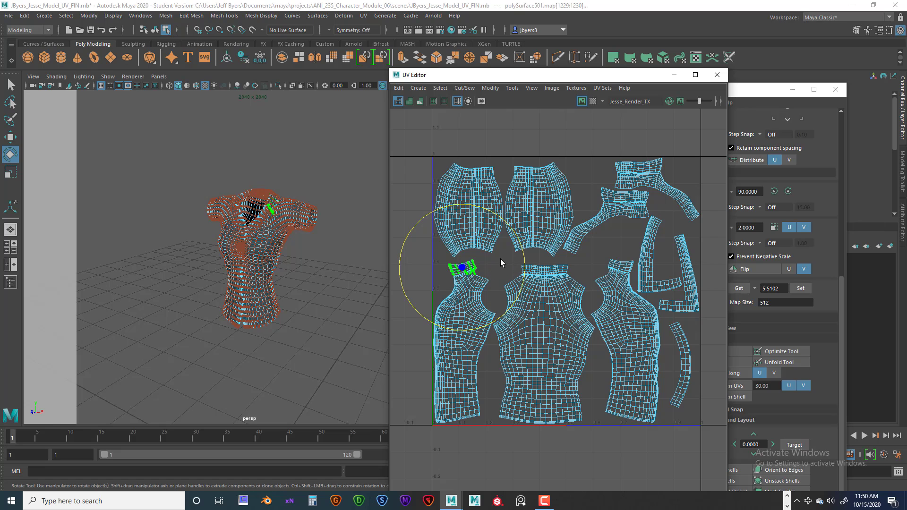
{"action": "left_click", "coordinate": [543, 257]}
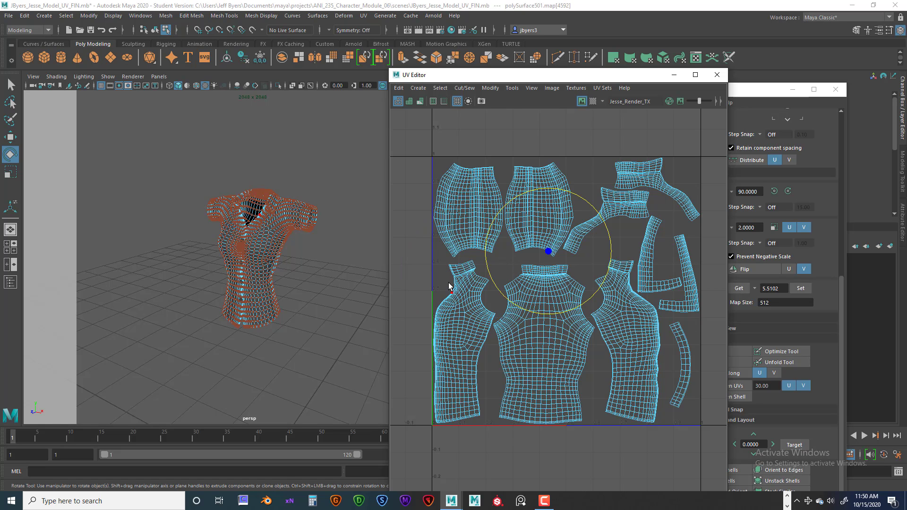
{"action": "left_click_drag", "start_coordinate": [503, 296], "coordinate": [505, 298]}
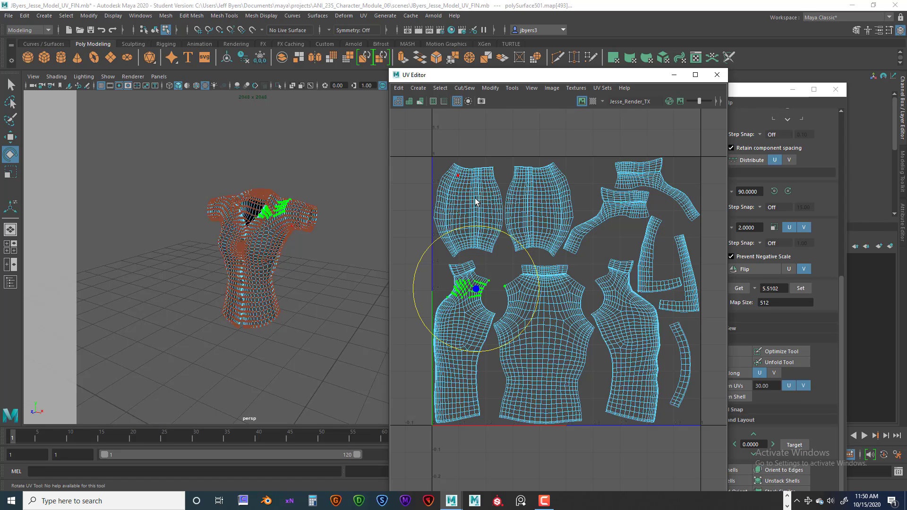
{"action": "right_click_drag", "start_coordinate": [451, 281], "coordinate": [431, 270]}
Select the two front shells and the back shell in turn and compare them with the shirt's front, side and back
{"action": "left_click", "coordinate": [469, 313]}
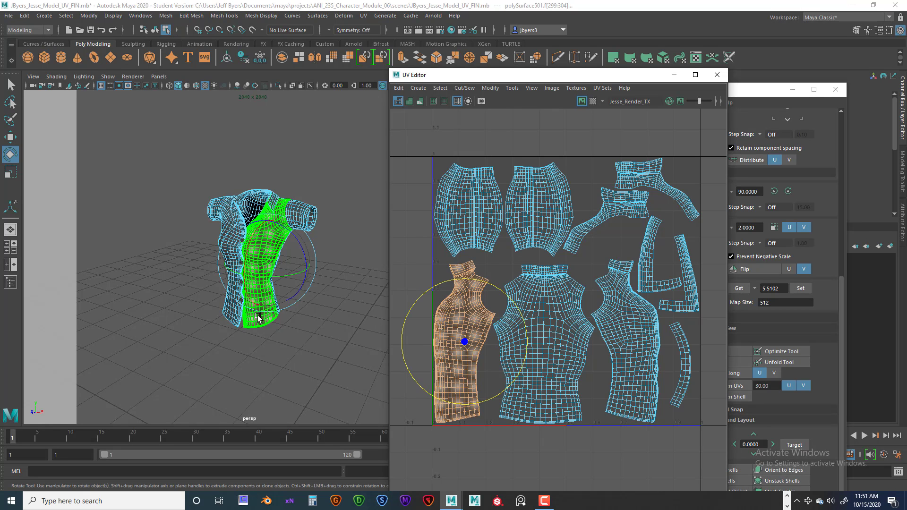
{"action": "left_click", "coordinate": [543, 285]}
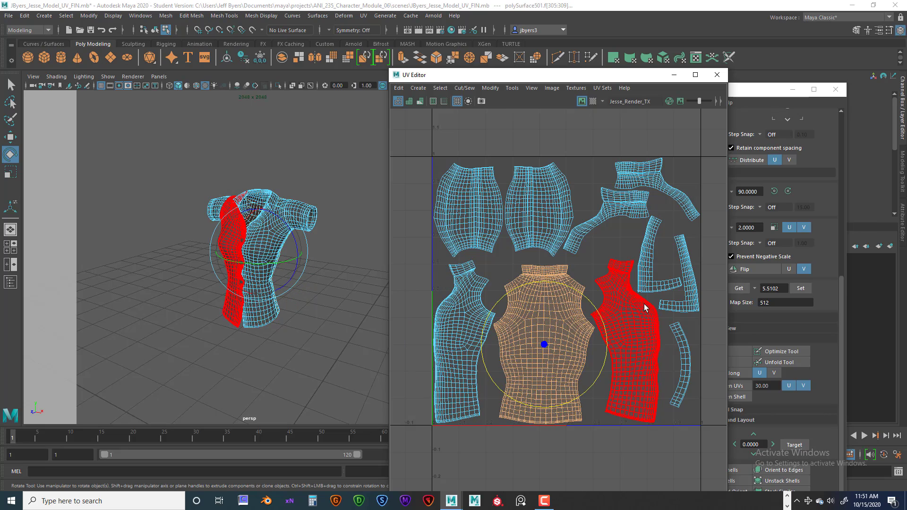
{"action": "left_click", "coordinate": [641, 325]}
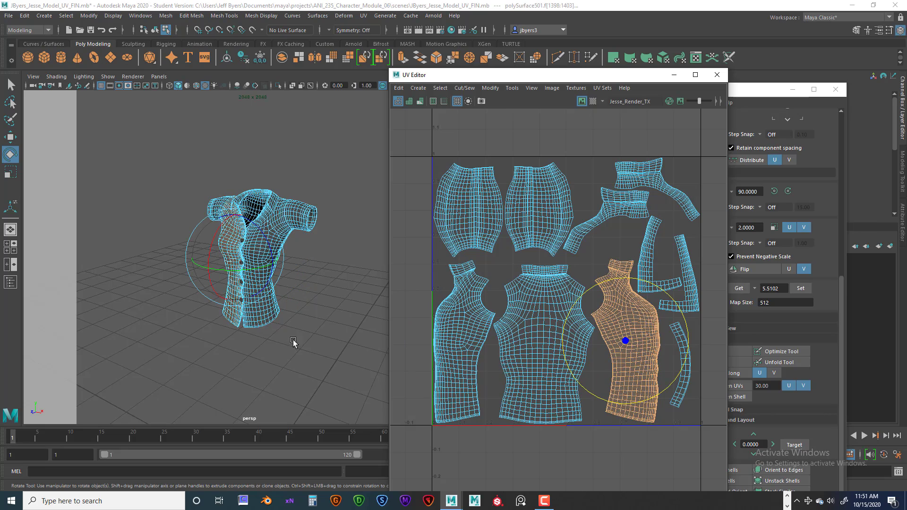
{"action": "left_click_drag", "start_coordinate": [318, 320], "coordinate": [303, 329], "text": "alt"}
{"action": "scroll", "coordinate": [303, 329], "scroll_direction": "up", "scroll_amount": 10}
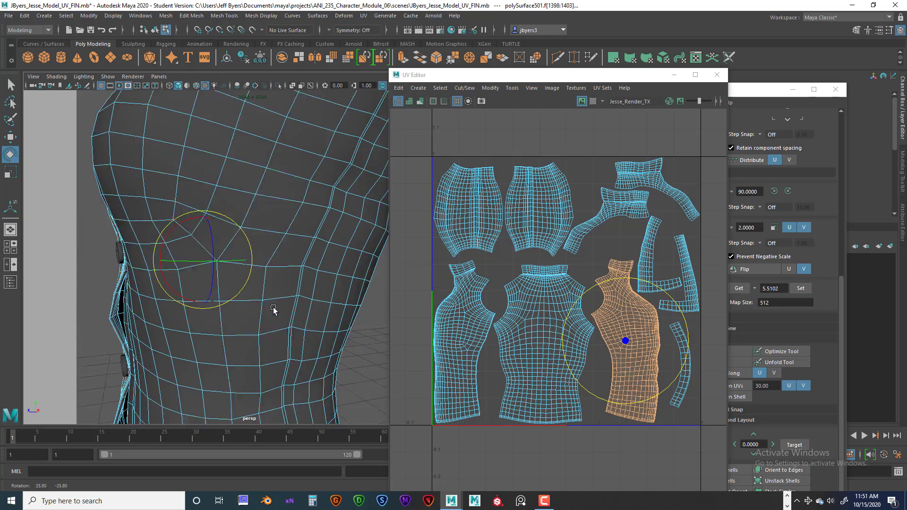
{"action": "mouse_move", "coordinate": [331, 176]}
{"action": "left_mouse_down", "text": "alt"}
{"action": "mouse_move", "coordinate": [290, 239]}
{"action": "mouse_move", "coordinate": [333, 163]}
{"action": "left_mouse_up", "text": "alt"}
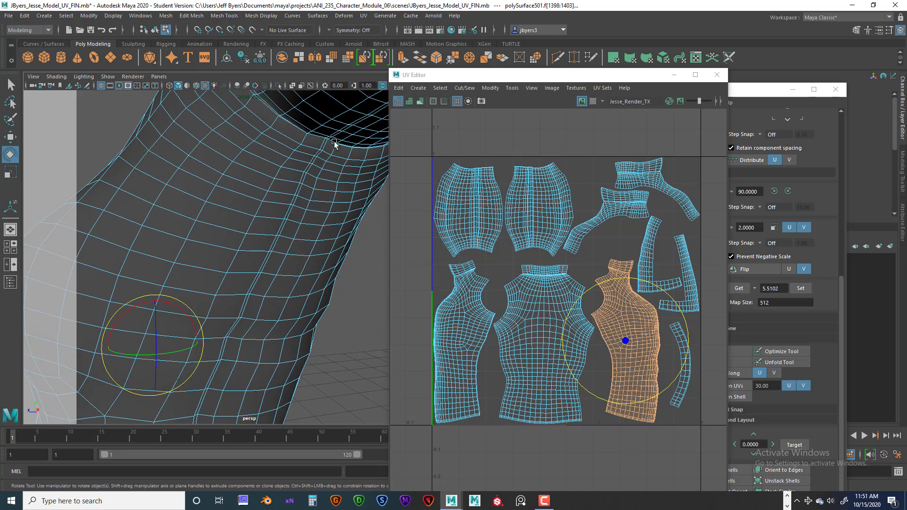
{"action": "left_click_drag", "start_coordinate": [280, 297], "coordinate": [294, 251], "text": "alt"}
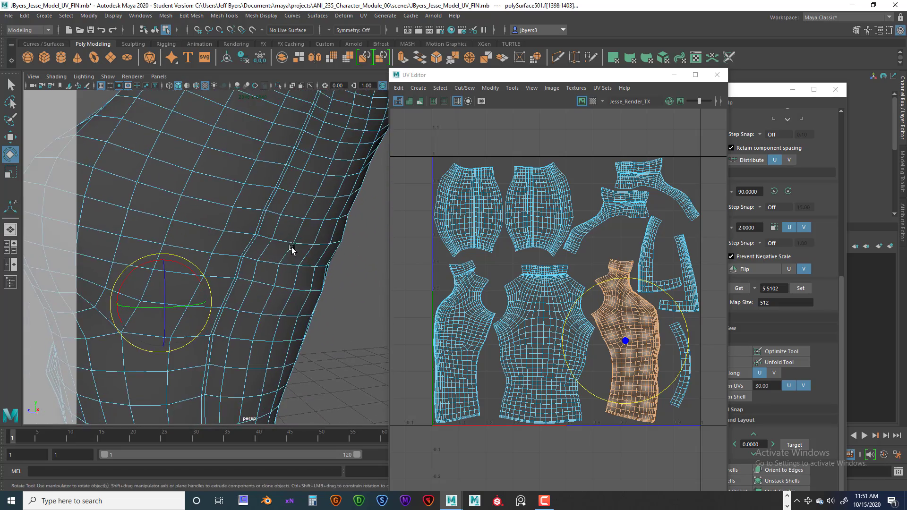
{"action": "left_click_drag", "start_coordinate": [267, 296], "coordinate": [270, 270], "text": "alt"}
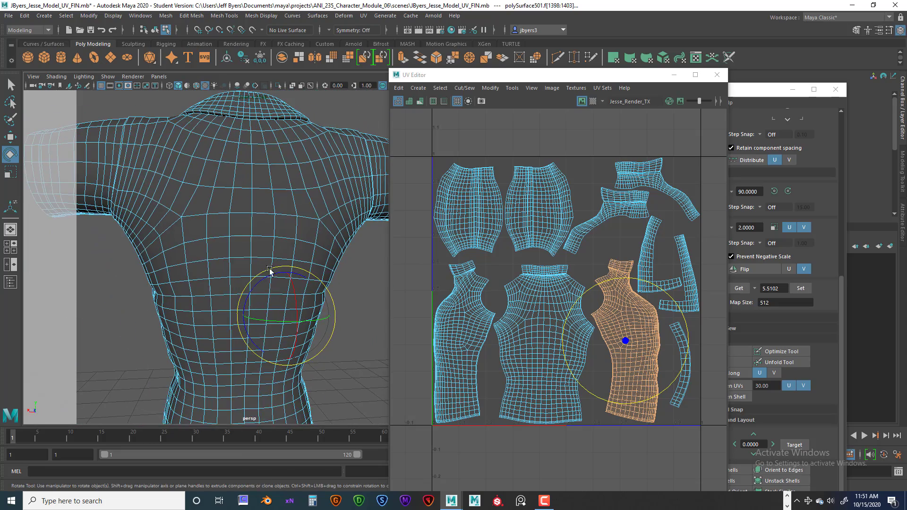
Select the back UV shell and examine where its edge meets the front panel on the shirt
{"action": "left_click", "coordinate": [527, 322]}
{"action": "left_click_drag", "start_coordinate": [243, 223], "coordinate": [279, 232], "text": "alt"}
{"action": "left_click_drag", "start_coordinate": [198, 326], "coordinate": [371, 334], "text": "alt"}
{"action": "scroll", "coordinate": [302, 258], "scroll_direction": "down", "scroll_amount": 5}
{"action": "left_click_drag", "start_coordinate": [325, 308], "coordinate": [301, 313], "text": "alt"}
{"action": "scroll", "coordinate": [286, 301], "scroll_direction": "up", "scroll_amount": 5}
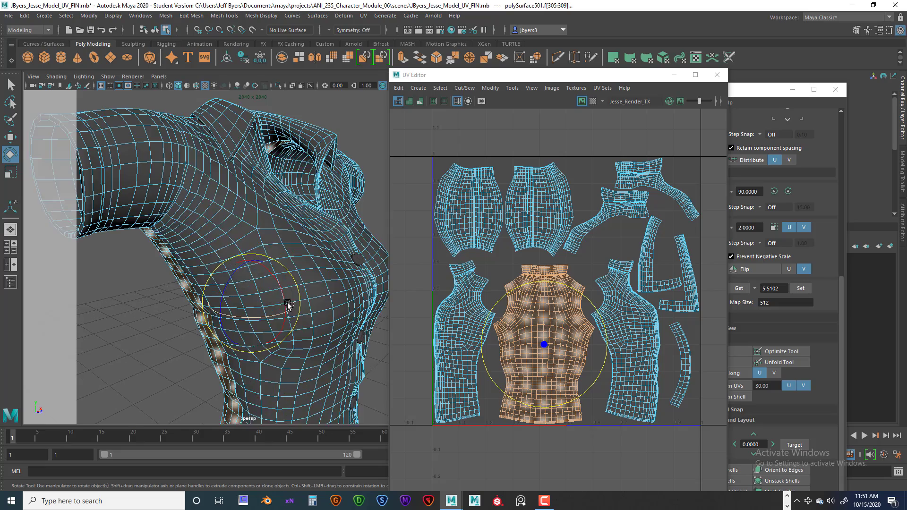
Clear the selection and examine the side seams between the front and back panels on both sides of the shirt
{"action": "left_click", "coordinate": [379, 195]}
{"action": "left_click_drag", "start_coordinate": [240, 263], "coordinate": [245, 242], "text": "alt"}
{"action": "middle_click_drag", "start_coordinate": [244, 242], "coordinate": [285, 183], "text": "alt"}
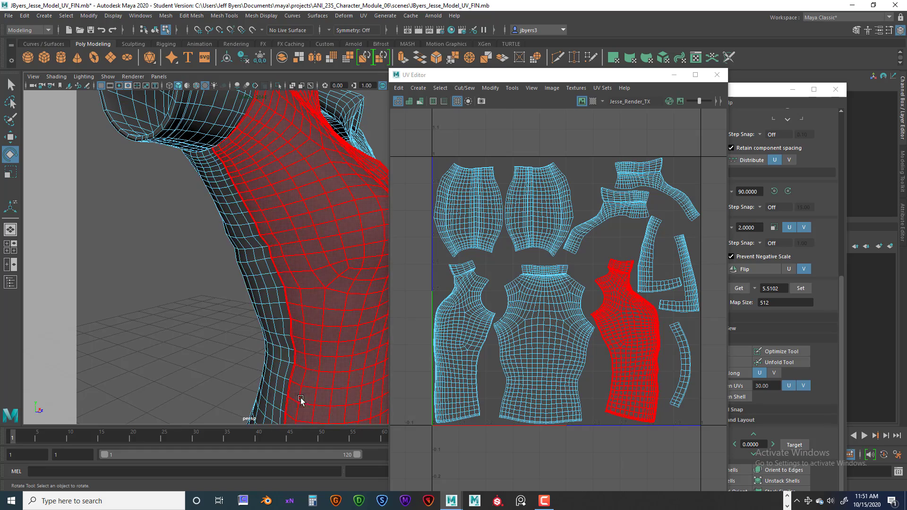
{"action": "middle_click_drag", "start_coordinate": [291, 345], "coordinate": [279, 307], "text": "alt"}
{"action": "scroll", "coordinate": [243, 307], "scroll_direction": "down", "scroll_amount": 3}
{"action": "left_click_drag", "start_coordinate": [242, 307], "coordinate": [251, 162], "text": "alt"}
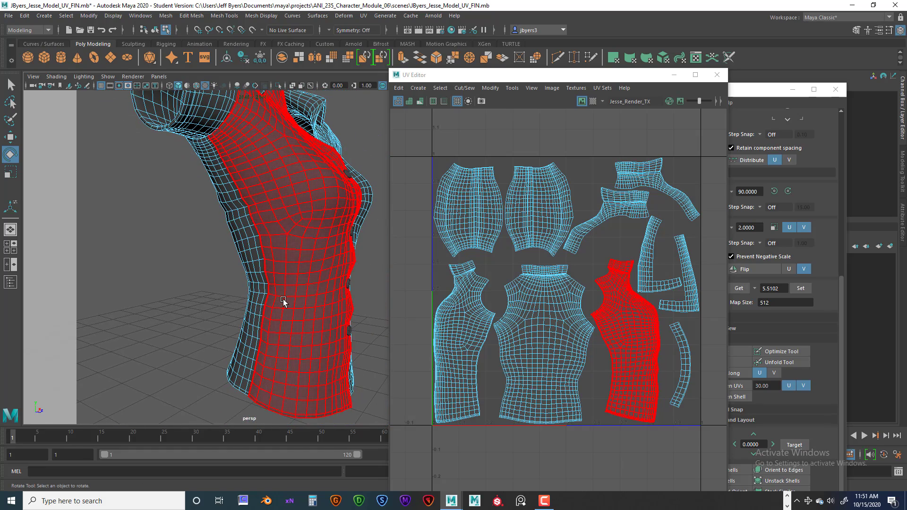
{"action": "left_click_drag", "start_coordinate": [292, 294], "coordinate": [264, 156], "text": "alt"}
{"action": "left_click_drag", "start_coordinate": [242, 217], "coordinate": [260, 395], "text": "alt"}
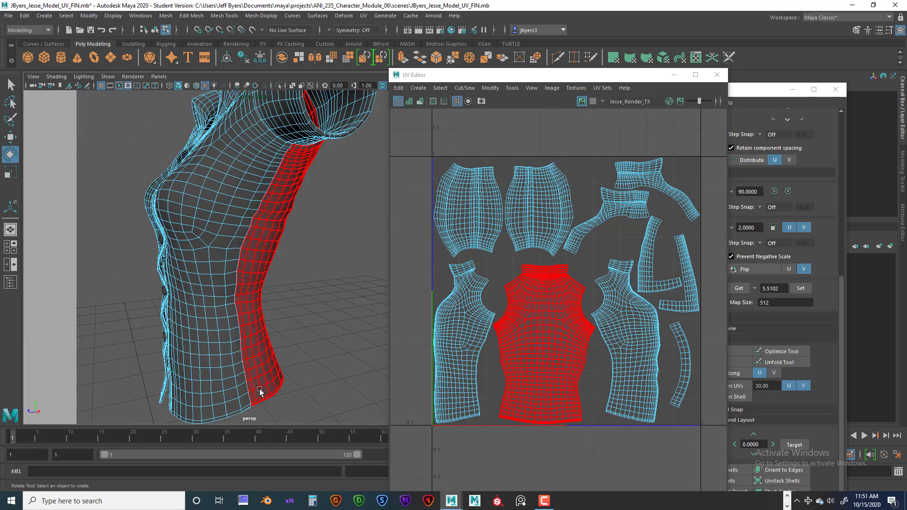
{"action": "left_click_drag", "start_coordinate": [276, 178], "coordinate": [281, 242], "text": "alt"}
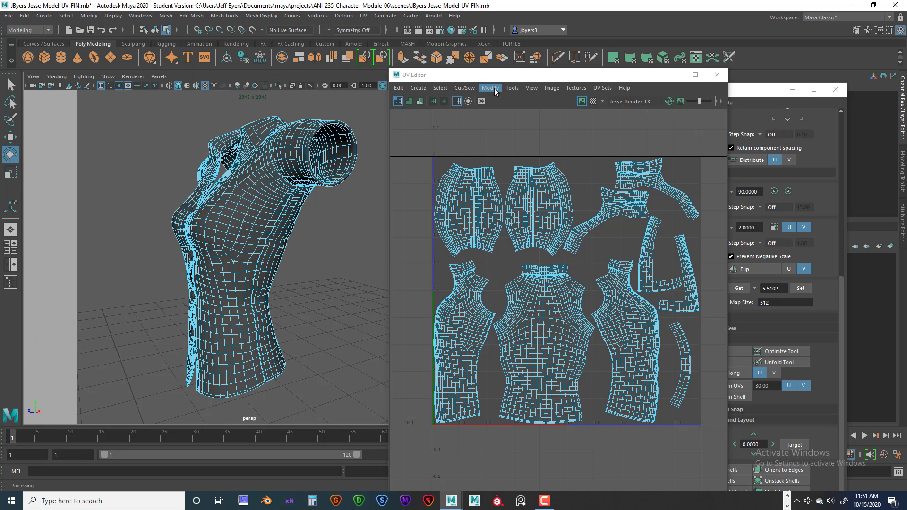
Shift the UV Editor window slightly and examine the shirt's neckline, shoulder and armhole seams up close
{"action": "left_click_drag", "start_coordinate": [496, 79], "coordinate": [498, 59]}
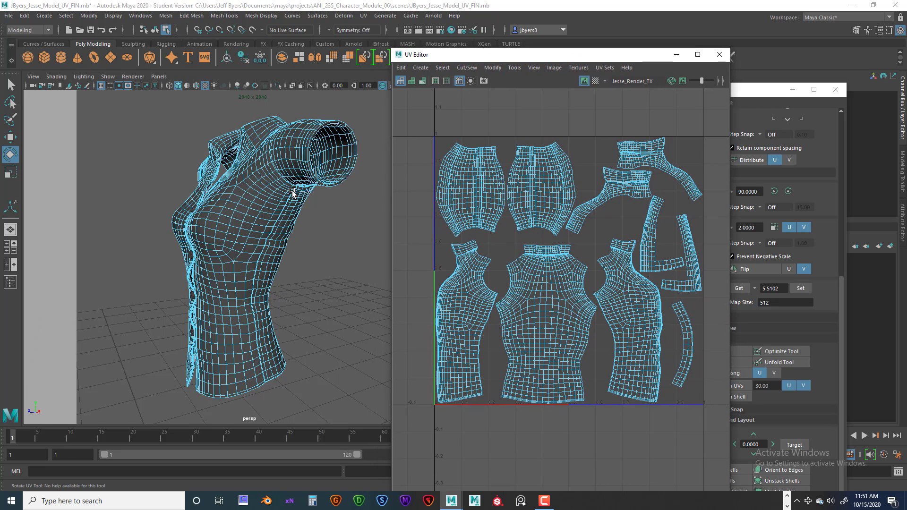
{"action": "left_click_drag", "start_coordinate": [270, 198], "coordinate": [287, 201], "text": "alt"}
{"action": "scroll", "coordinate": [285, 197], "scroll_direction": "up", "scroll_amount": 5}
{"action": "middle_click_drag", "start_coordinate": [278, 180], "coordinate": [263, 247], "text": "alt"}
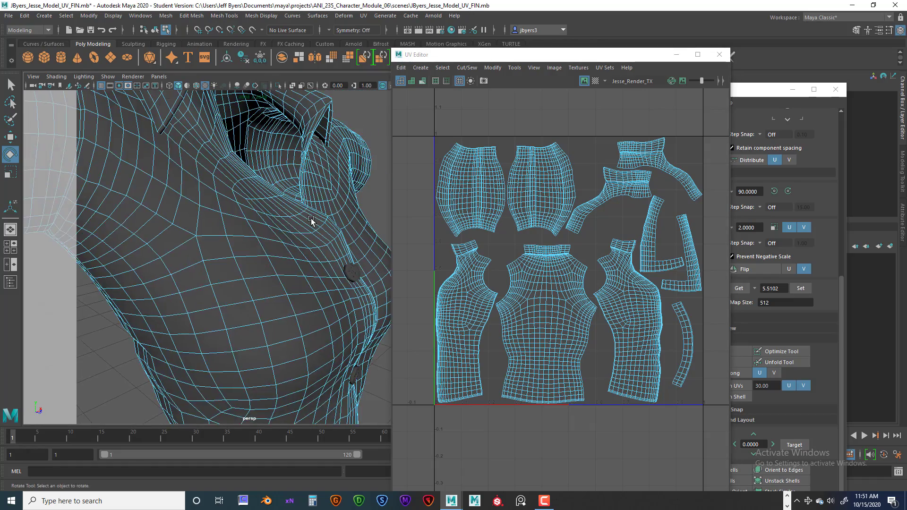
{"action": "left_click_drag", "start_coordinate": [310, 219], "coordinate": [289, 210], "text": "alt"}
{"action": "scroll", "coordinate": [259, 209], "scroll_direction": "down", "scroll_amount": 5}
{"action": "left_click_drag", "start_coordinate": [233, 220], "coordinate": [237, 219], "text": "alt"}
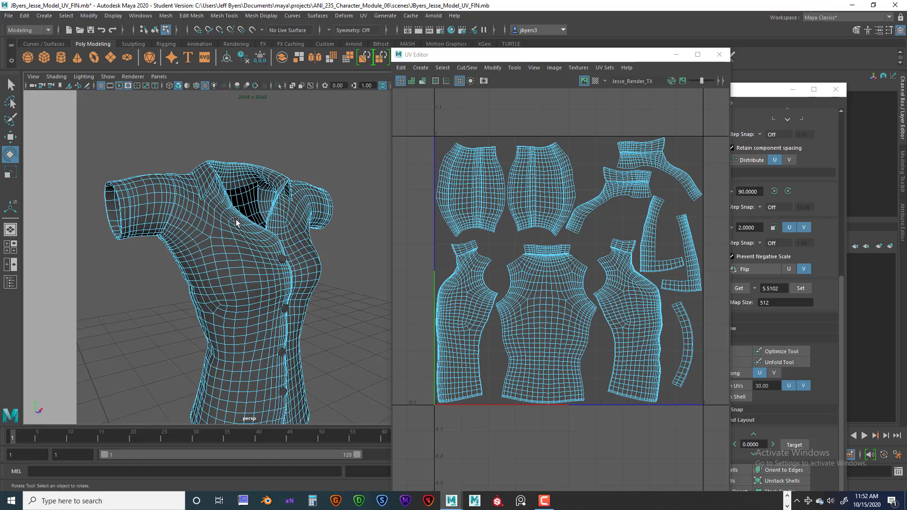
{"action": "right_click_drag", "start_coordinate": [237, 220], "coordinate": [259, 228], "text": "alt"}
{"action": "middle_click_drag", "start_coordinate": [198, 210], "coordinate": [229, 192], "text": "alt"}
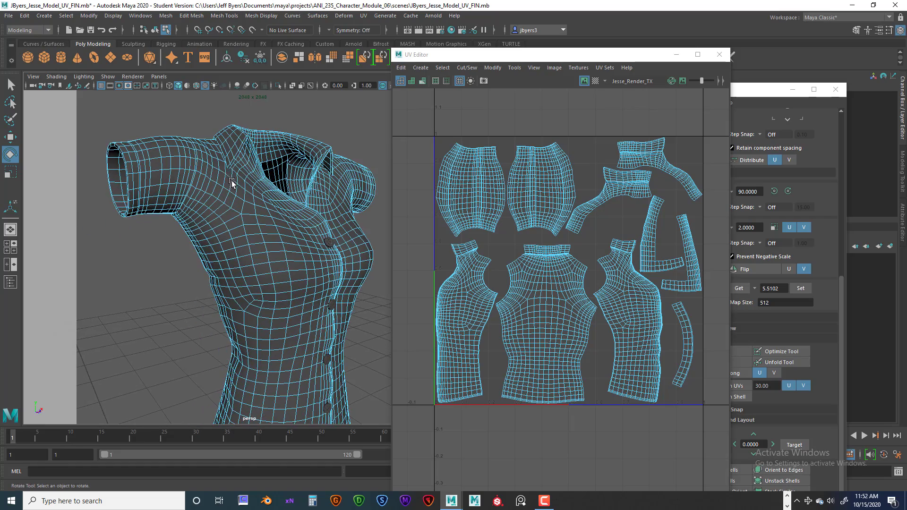
{"action": "right_click_drag", "start_coordinate": [191, 153], "coordinate": [227, 156], "text": "alt"}
{"action": "middle_click_drag", "start_coordinate": [184, 105], "coordinate": [227, 177], "text": "alt"}
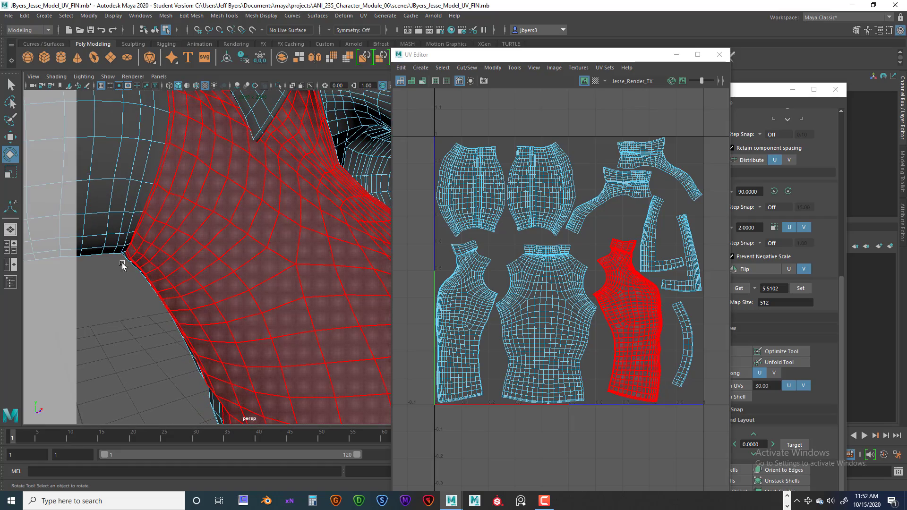
Examine the underarm seam of the front panel and compare it with the sleeve and side on the shirt's opposite side
{"action": "right_click_drag", "start_coordinate": [267, 286], "coordinate": [219, 286], "text": "alt"}
{"action": "left_click_drag", "start_coordinate": [289, 281], "coordinate": [175, 284], "text": "alt"}
{"action": "middle_click_drag", "start_coordinate": [215, 265], "coordinate": [229, 235], "text": "alt"}
{"action": "right_click_drag", "start_coordinate": [236, 239], "coordinate": [293, 250], "text": "alt"}
{"action": "left_click_drag", "start_coordinate": [231, 254], "coordinate": [273, 239], "text": "alt"}
{"action": "right_click_drag", "start_coordinate": [273, 239], "coordinate": [236, 222], "text": "alt"}
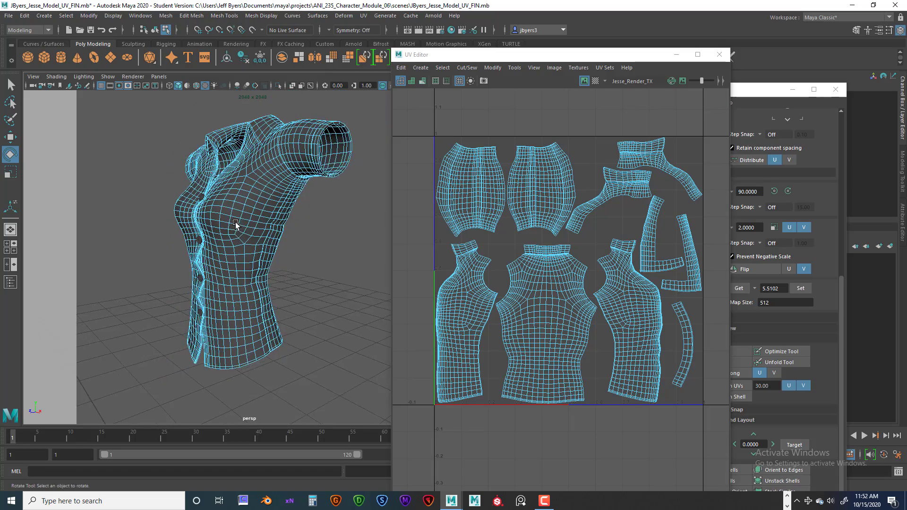
{"action": "middle_click_drag", "start_coordinate": [236, 223], "coordinate": [226, 239], "text": "alt"}
{"action": "left_click_drag", "start_coordinate": [225, 239], "coordinate": [280, 250], "text": "alt"}
{"action": "right_click_drag", "start_coordinate": [279, 251], "coordinate": [292, 254], "text": "alt"}
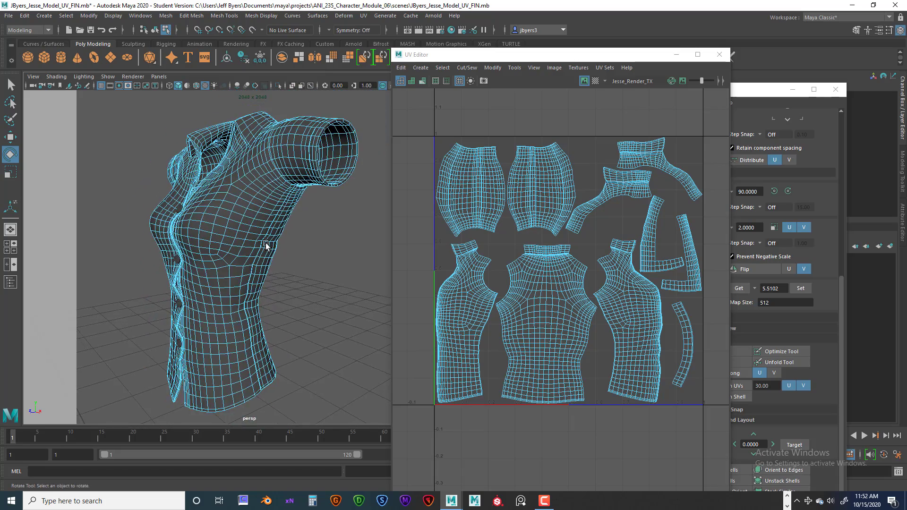
Select the front panel's UV shell and examine its seams along the shoulder, armhole and underarm of the shirt
{"action": "mouse_move", "coordinate": [266, 246]}
{"action": "left_mouse_down", "text": "alt"}
{"action": "mouse_move", "coordinate": [375, 247]}
{"action": "mouse_move", "coordinate": [277, 239]}
{"action": "mouse_move", "coordinate": [272, 191]}
{"action": "mouse_move", "coordinate": [256, 257]}
{"action": "left_mouse_up", "text": "alt"}
{"action": "right_click_drag", "start_coordinate": [257, 257], "coordinate": [264, 244], "text": "alt"}
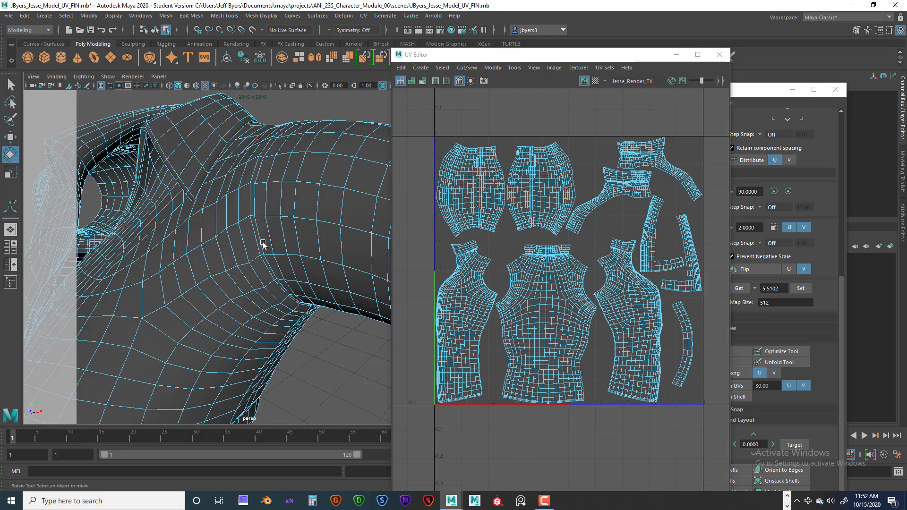
{"action": "left_click_drag", "start_coordinate": [263, 244], "coordinate": [241, 253], "text": "alt"}
{"action": "left_click", "coordinate": [239, 273]}
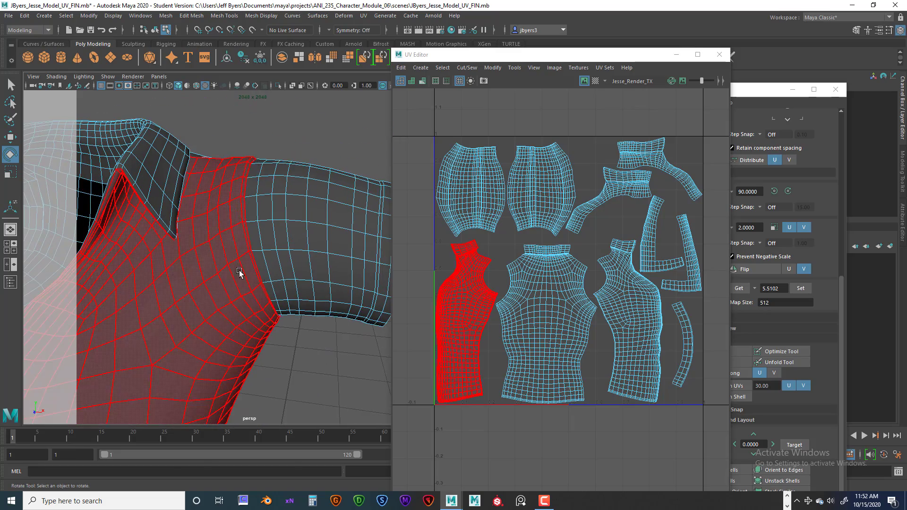
{"action": "left_click", "coordinate": [214, 222]}
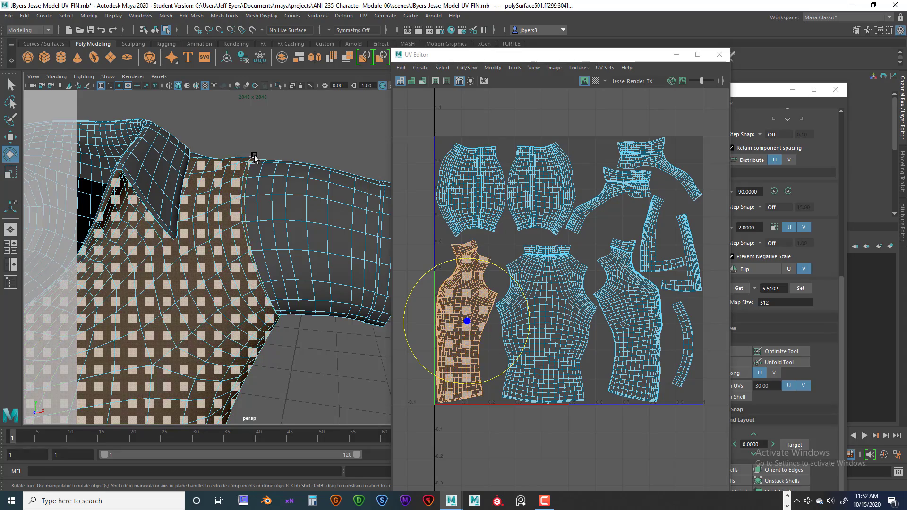
{"action": "left_click_drag", "start_coordinate": [268, 316], "coordinate": [215, 321], "text": "alt"}
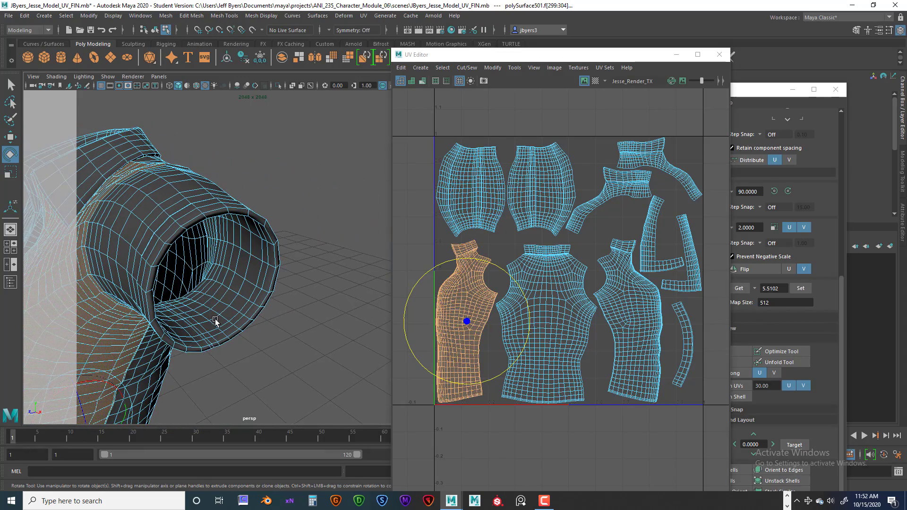
{"action": "left_click_drag", "start_coordinate": [233, 318], "coordinate": [238, 268], "text": "alt"}
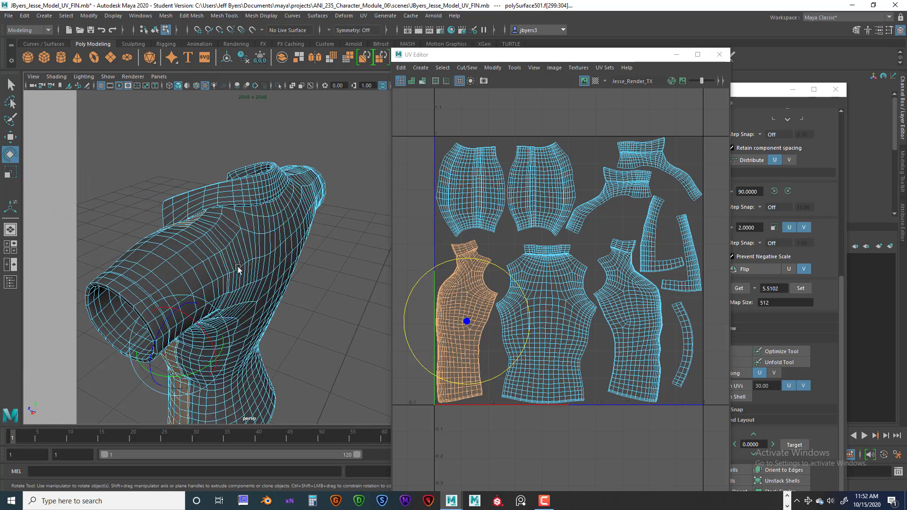
Select the back panel's UV shell and examine where it meets the front panel at the shoulder
{"action": "left_click", "coordinate": [238, 268]}
{"action": "left_click_drag", "start_coordinate": [195, 295], "coordinate": [287, 295], "text": "alt"}
{"action": "middle_click_drag", "start_coordinate": [287, 295], "coordinate": [304, 241], "text": "alt"}
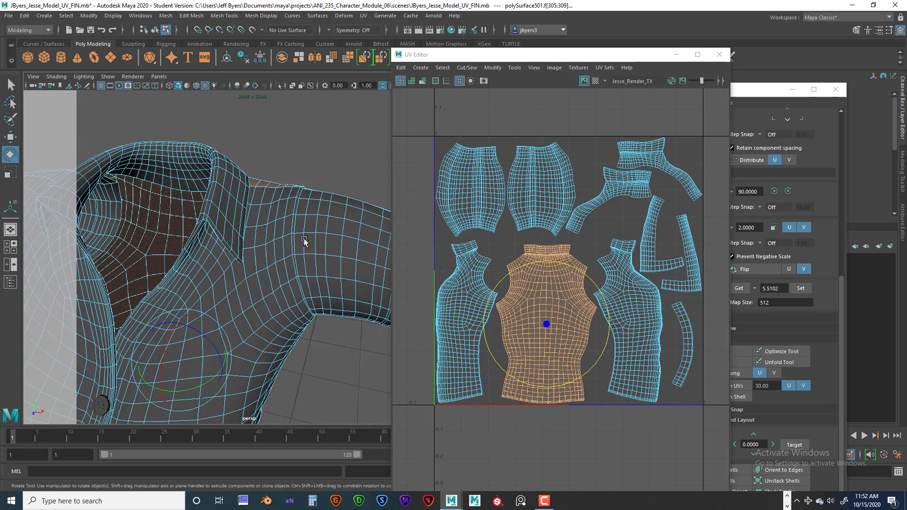
Select a collar UV shell and examine the seam dividing the collar's two halves at the back of the neck
{"action": "left_click_drag", "start_coordinate": [304, 241], "coordinate": [273, 235], "text": "alt"}
{"action": "left_click", "coordinate": [255, 232]}
{"action": "left_click", "coordinate": [281, 237]}
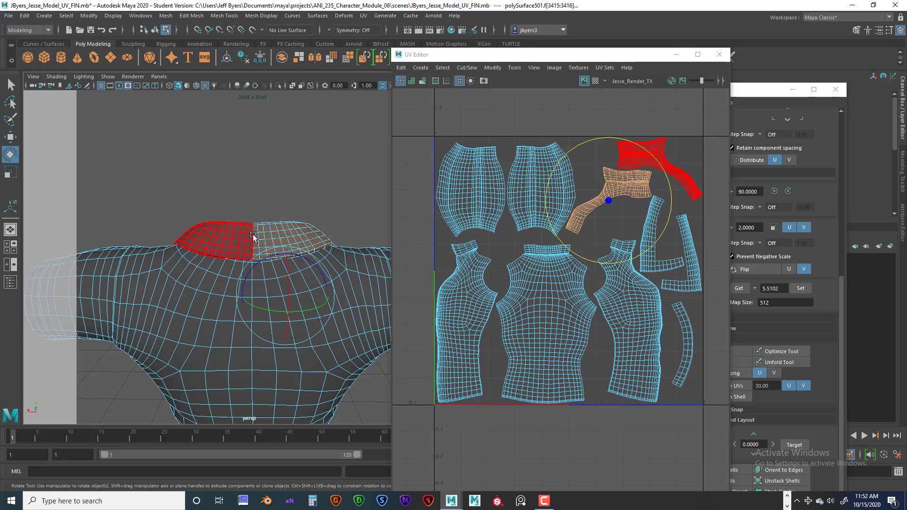
{"action": "left_click_drag", "start_coordinate": [253, 236], "coordinate": [311, 308], "text": "alt"}
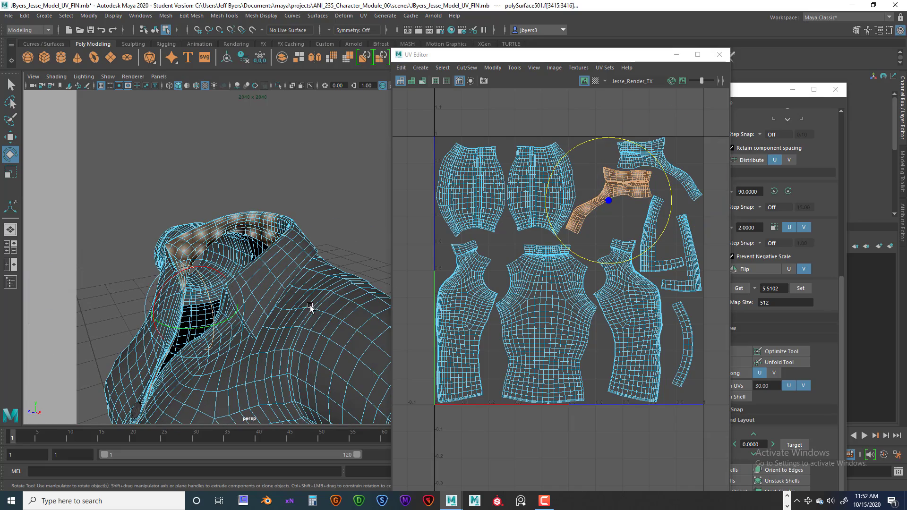
Select the whole shirt object and display the checker map on it
{"action": "left_click_drag", "start_coordinate": [299, 266], "coordinate": [314, 282], "text": "alt"}
{"action": "middle_click_drag", "start_coordinate": [314, 282], "coordinate": [330, 214], "text": "alt"}
{"action": "right_click_drag", "start_coordinate": [330, 214], "coordinate": [263, 222], "text": "alt"}
{"action": "left_click_drag", "start_coordinate": [263, 222], "coordinate": [293, 218], "text": "alt"}
{"action": "right_click_drag", "start_coordinate": [293, 218], "coordinate": [279, 271], "text": "alt"}
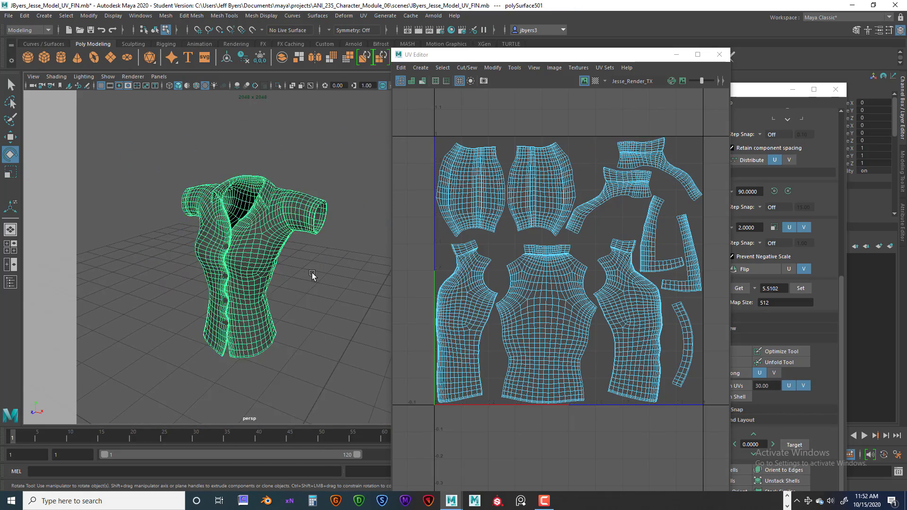
{"action": "scroll", "coordinate": [311, 272], "scroll_direction": "up", "scroll_amount": 4}
{"action": "scroll", "coordinate": [312, 278], "scroll_direction": "down", "scroll_amount": 2}
{"action": "middle_click_drag", "start_coordinate": [321, 277], "coordinate": [304, 276], "text": "alt"}
{"action": "left_click_drag", "start_coordinate": [304, 276], "coordinate": [307, 256], "text": "alt"}
{"action": "right_click_drag", "start_coordinate": [307, 256], "coordinate": [283, 257], "text": "alt"}
{"action": "middle_click_drag", "start_coordinate": [282, 258], "coordinate": [286, 247], "text": "alt"}
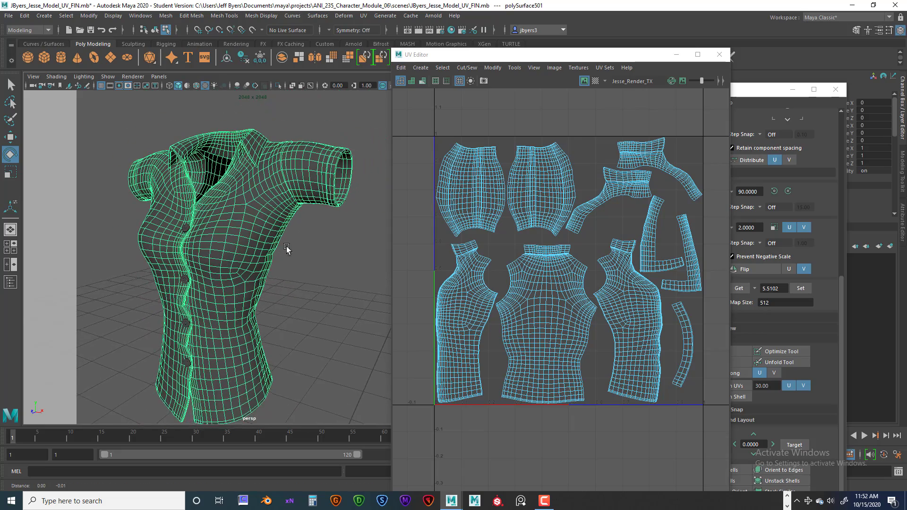
{"action": "left_click_drag", "start_coordinate": [287, 249], "coordinate": [308, 242], "text": "alt"}
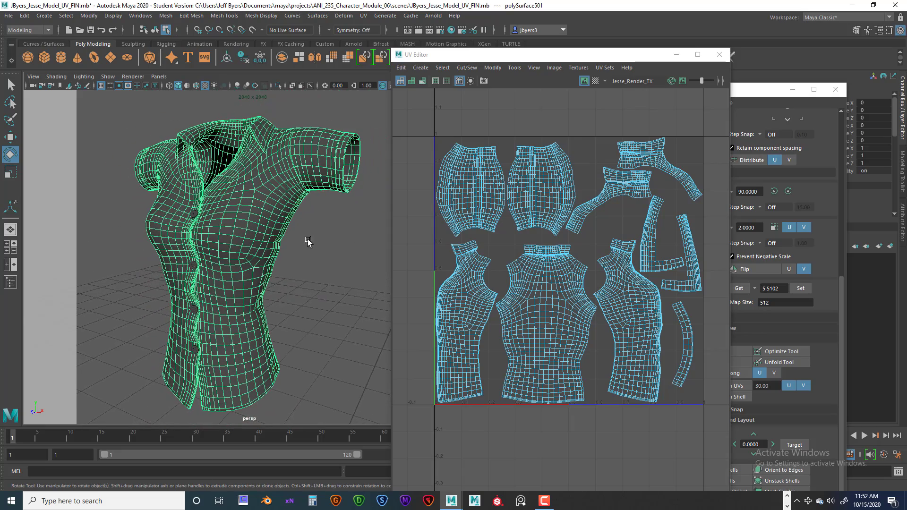
{"action": "left_click", "coordinate": [596, 80]}
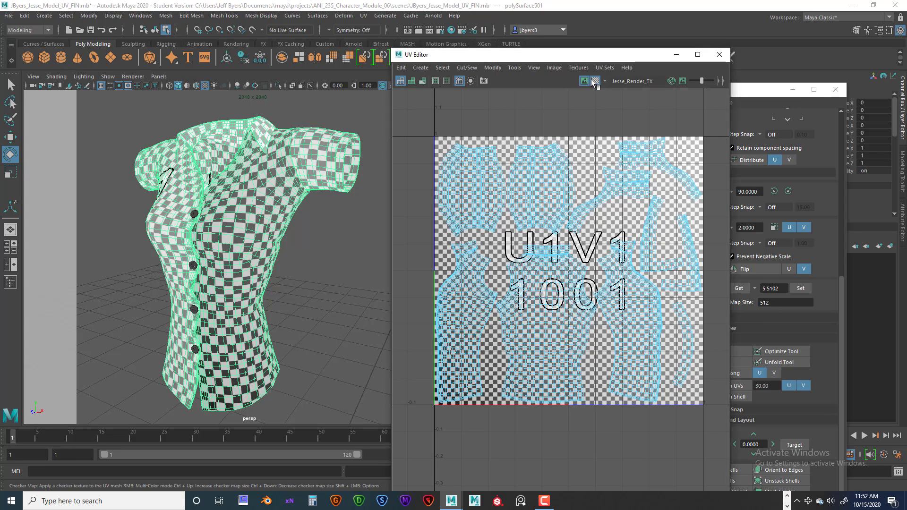
Examine the checker pattern on the shirt's front, sleeves and back for stretching and even square size
{"action": "left_click_drag", "start_coordinate": [193, 264], "coordinate": [225, 225], "text": "alt"}
{"action": "left_click_drag", "start_coordinate": [235, 354], "coordinate": [148, 237], "text": "alt"}
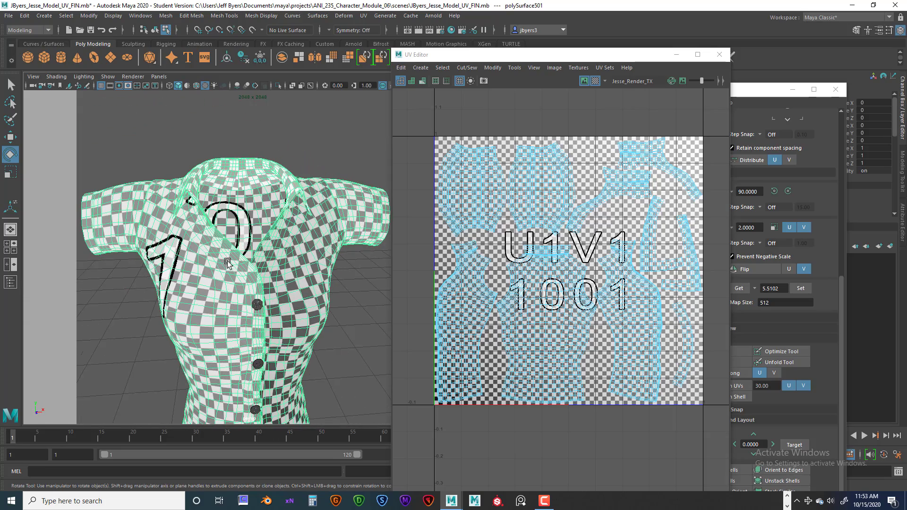
{"action": "middle_click_drag", "start_coordinate": [210, 285], "coordinate": [169, 269], "text": "alt"}
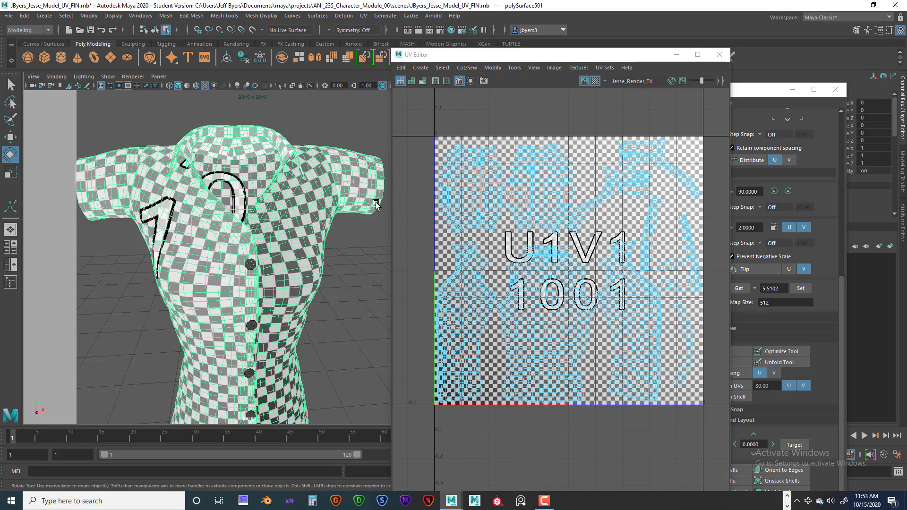
{"action": "left_click_drag", "start_coordinate": [376, 208], "coordinate": [285, 187], "text": "alt"}
{"action": "left_click_drag", "start_coordinate": [253, 221], "coordinate": [252, 278], "text": "alt"}
{"action": "right_click_drag", "start_coordinate": [547, 277], "coordinate": [549, 267]}
Select the front panel and sleeve UV shells in turn and compare their checker squares across the shirt
{"action": "left_click", "coordinate": [471, 280]}
{"action": "left_click", "coordinate": [533, 196]}
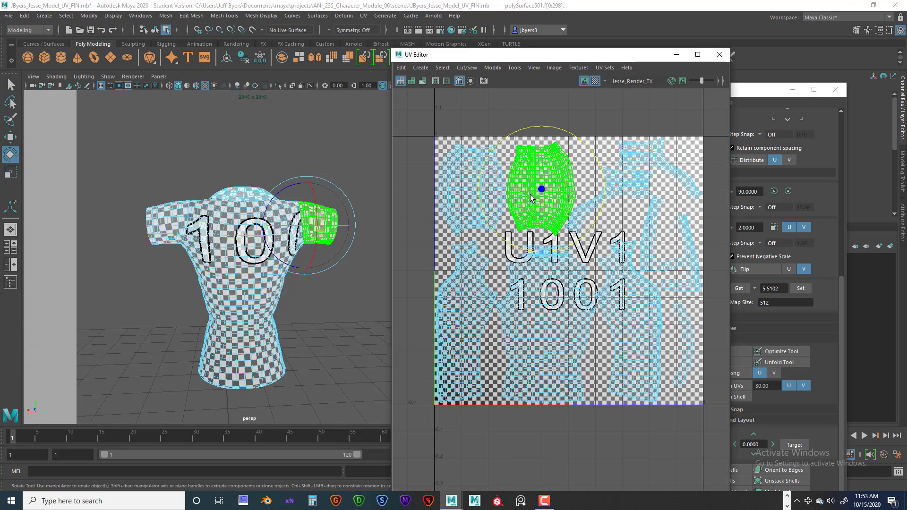
{"action": "left_click", "coordinate": [468, 193]}
{"action": "left_click_drag", "start_coordinate": [253, 283], "coordinate": [266, 244], "text": "alt"}
{"action": "right_click_drag", "start_coordinate": [266, 244], "coordinate": [360, 268], "text": "alt"}
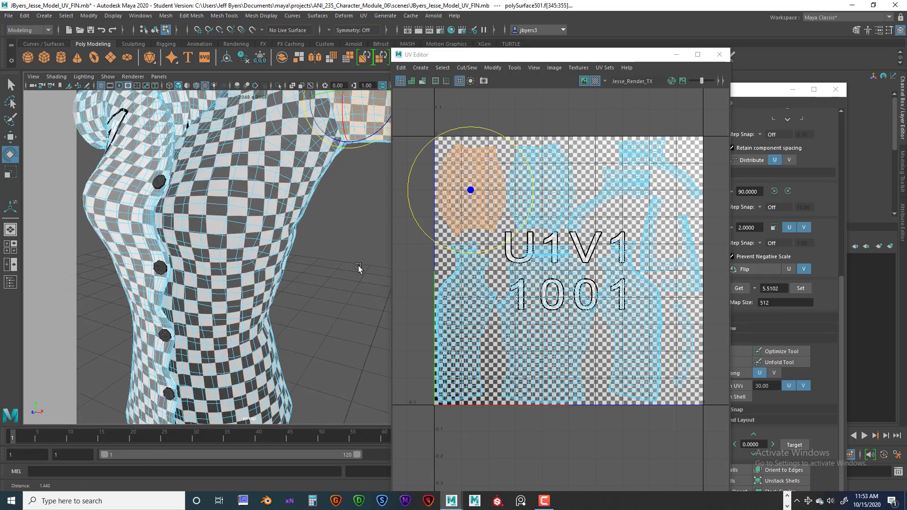
{"action": "left_click_drag", "start_coordinate": [360, 268], "coordinate": [313, 259], "text": "alt"}
{"action": "right_click_drag", "start_coordinate": [314, 259], "coordinate": [206, 255], "text": "alt"}
{"action": "left_click_drag", "start_coordinate": [206, 255], "coordinate": [250, 249], "text": "alt"}
{"action": "middle_click_drag", "start_coordinate": [261, 233], "coordinate": [260, 252], "text": "alt"}
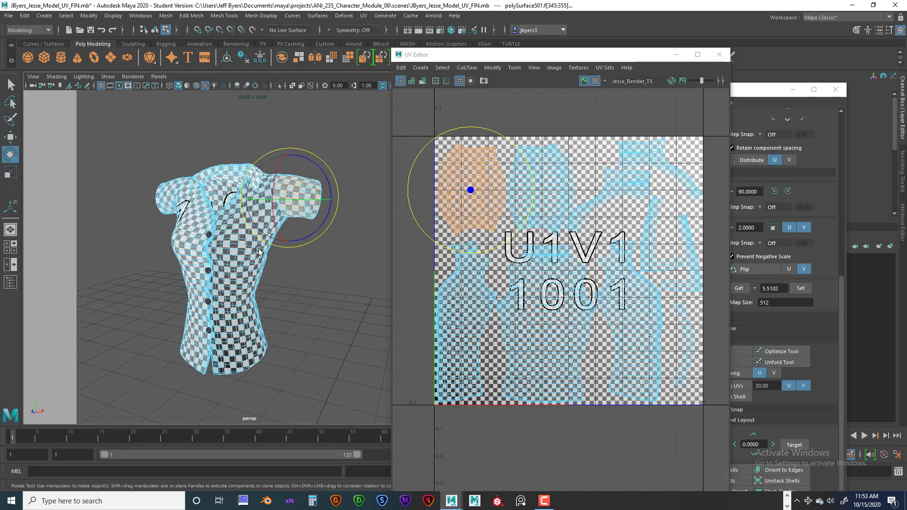
{"action": "right_click_drag", "start_coordinate": [258, 268], "coordinate": [291, 270], "text": "alt"}
{"action": "middle_click_drag", "start_coordinate": [291, 270], "coordinate": [300, 262], "text": "alt"}
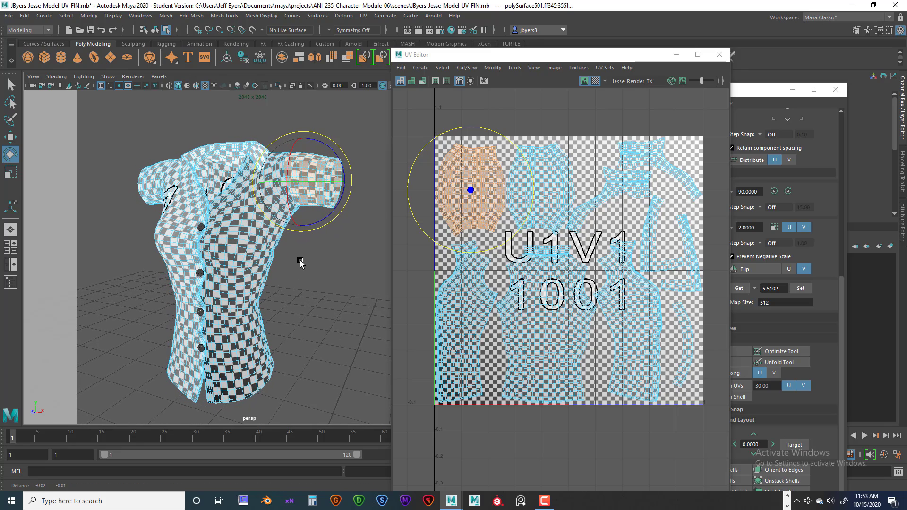
Reselect the whole shirt object and turn off the checker map
{"action": "left_click", "coordinate": [256, 236]}
{"action": "right_click_drag", "start_coordinate": [249, 240], "coordinate": [236, 298]}
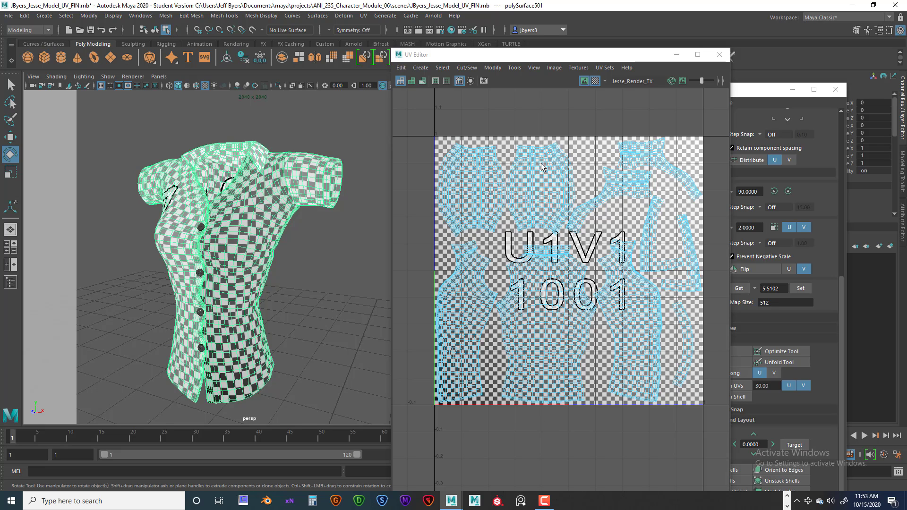
{"action": "left_click", "coordinate": [595, 81]}
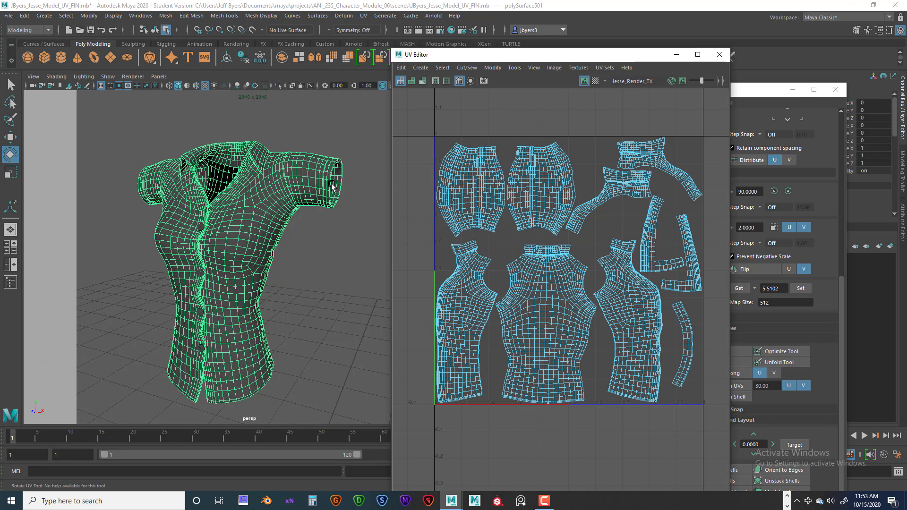
{"action": "left_click_drag", "start_coordinate": [265, 186], "coordinate": [279, 182], "text": "alt"}
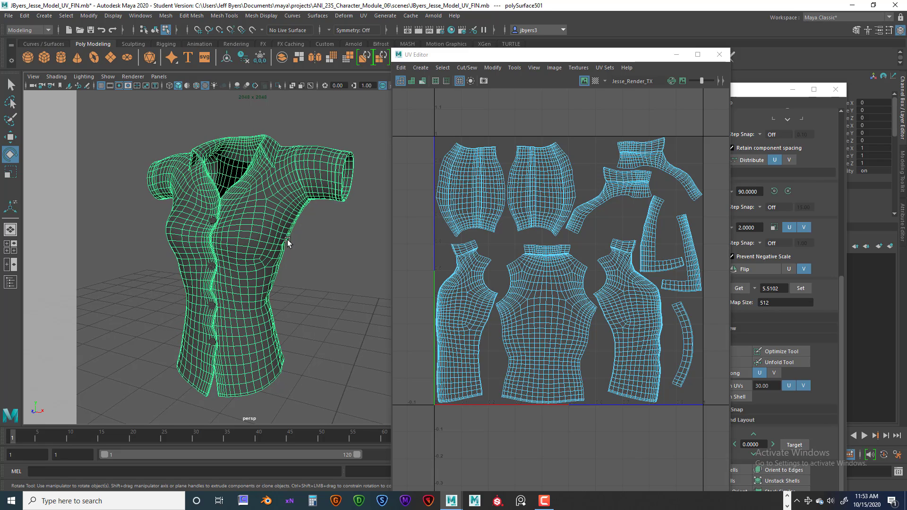
{"action": "left_click_drag", "start_coordinate": [293, 240], "coordinate": [318, 194], "text": "alt"}
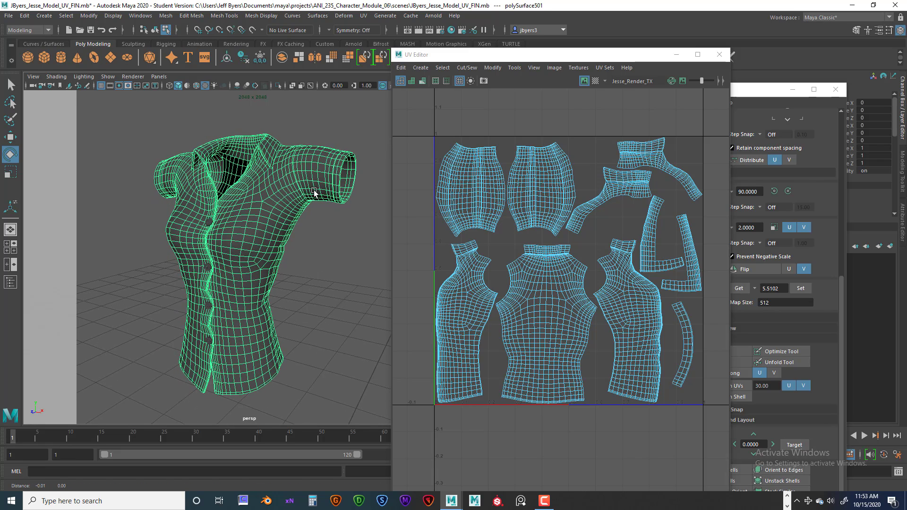
{"action": "scroll", "coordinate": [312, 194], "scroll_direction": "down", "scroll_amount": 3}
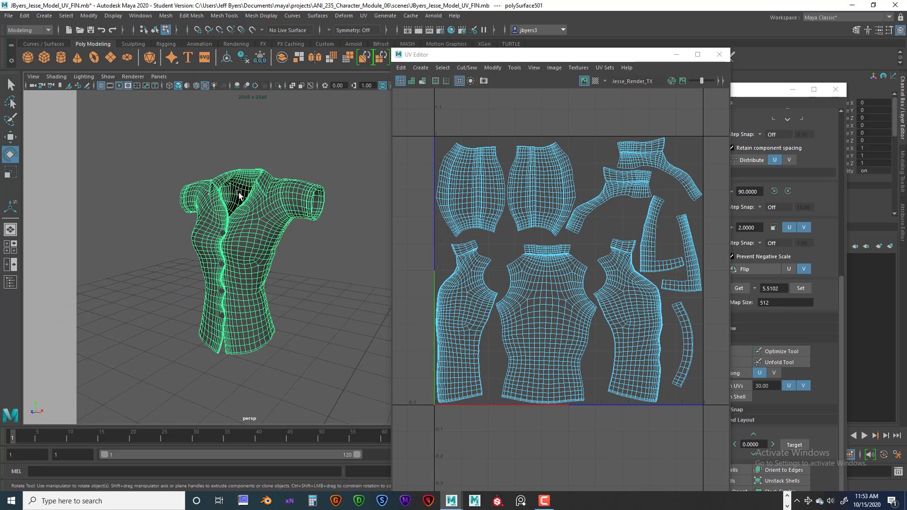
{"action": "left_click", "coordinate": [260, 220]}
{"action": "right_click_drag", "start_coordinate": [259, 218], "coordinate": [248, 276]}
{"action": "right_click_drag", "start_coordinate": [301, 183], "coordinate": [335, 181], "text": "alt"}
{"action": "left_click_drag", "start_coordinate": [325, 175], "coordinate": [263, 200], "text": "alt"}
{"action": "right_click_drag", "start_coordinate": [263, 201], "coordinate": [294, 204], "text": "alt"}
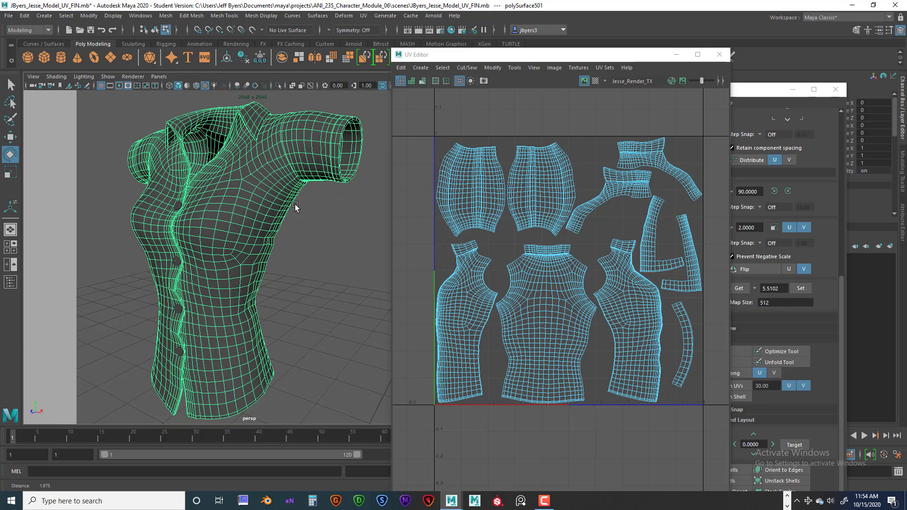
{"action": "mouse_move", "coordinate": [274, 194]}
{"action": "left_mouse_down", "text": "alt"}
{"action": "mouse_move", "coordinate": [282, 193]}
{"action": "mouse_move", "coordinate": [269, 194]}
{"action": "left_mouse_up", "text": "alt"}
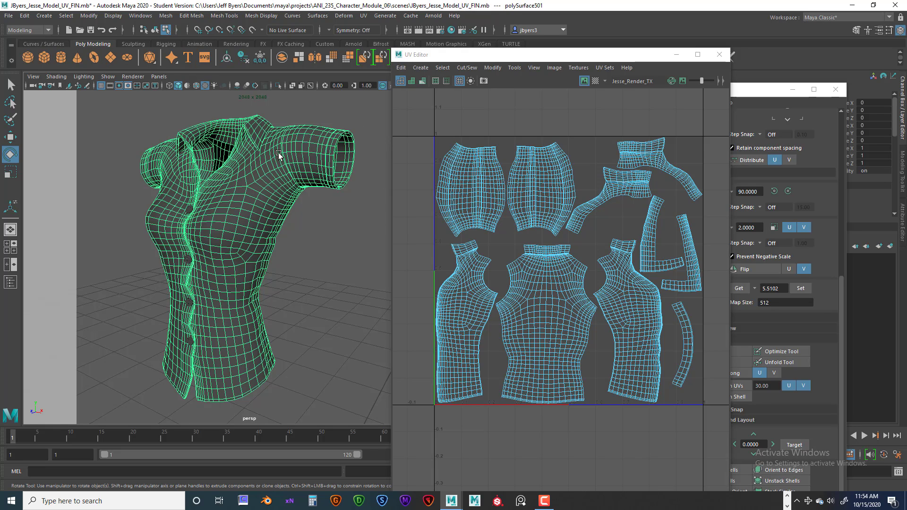
Review the UV snapshot options and the sourceimages save location, and close both dialogs without saving a snapshot
{"action": "left_click", "coordinate": [483, 82]}
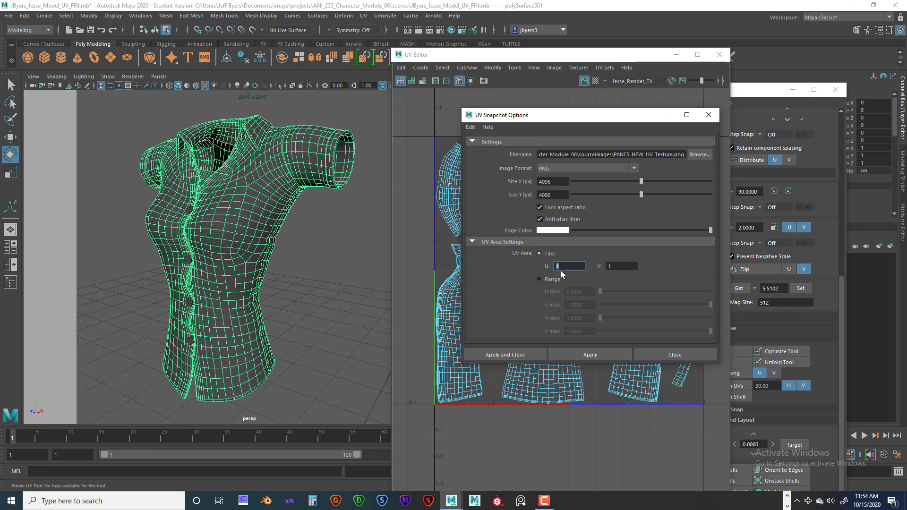
{"action": "mouse_move", "coordinate": [548, 266]}
{"action": "left_mouse_down"}
{"action": "mouse_move", "coordinate": [570, 268]}
{"action": "mouse_move", "coordinate": [548, 267]}
{"action": "left_mouse_up"}
{"action": "left_click_drag", "start_coordinate": [633, 116], "coordinate": [508, 137]}
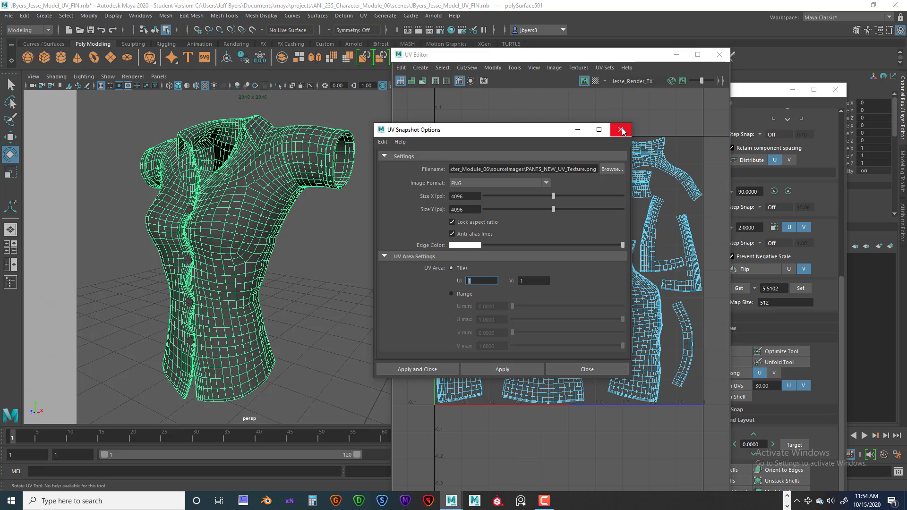
{"action": "left_click", "coordinate": [611, 169]}
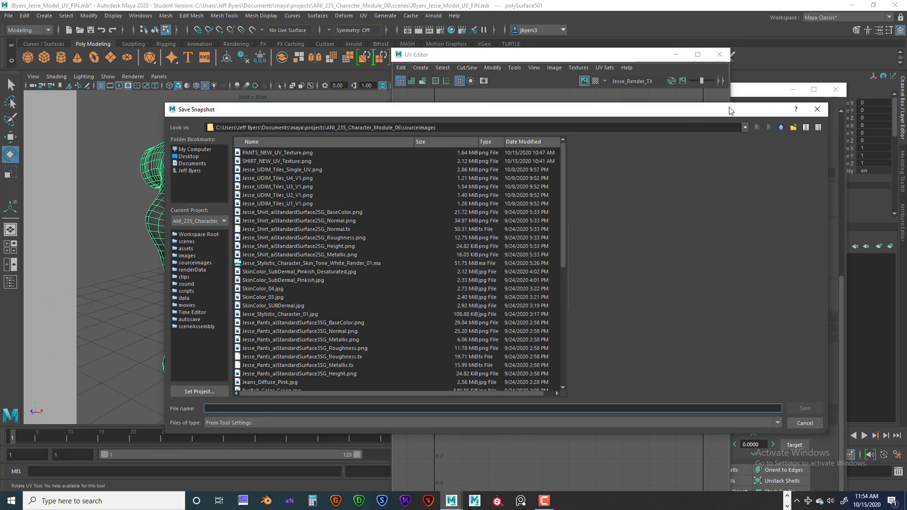
{"action": "left_click", "coordinate": [809, 111]}
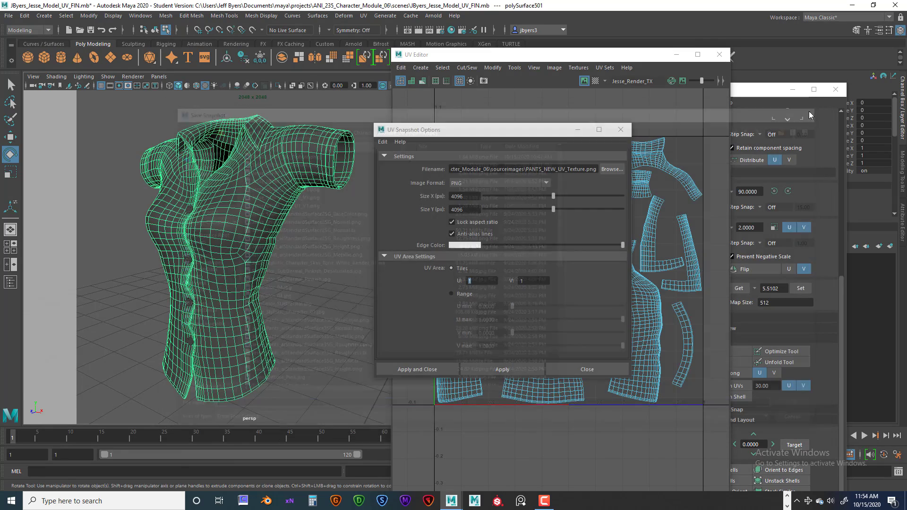
{"action": "left_click", "coordinate": [620, 130]}
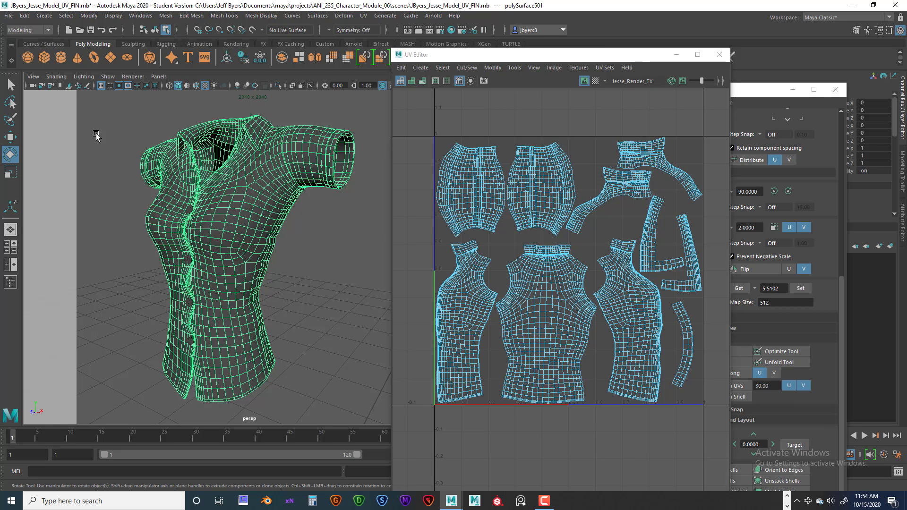
Review the OBJ export options for the selected shirt, choose JESSE_SHIRT_NEW_UV_TX.obj as the target file, and cancel the export
{"action": "left_click", "coordinate": [9, 16]}
{"action": "mouse_move", "coordinate": [21, 174]}
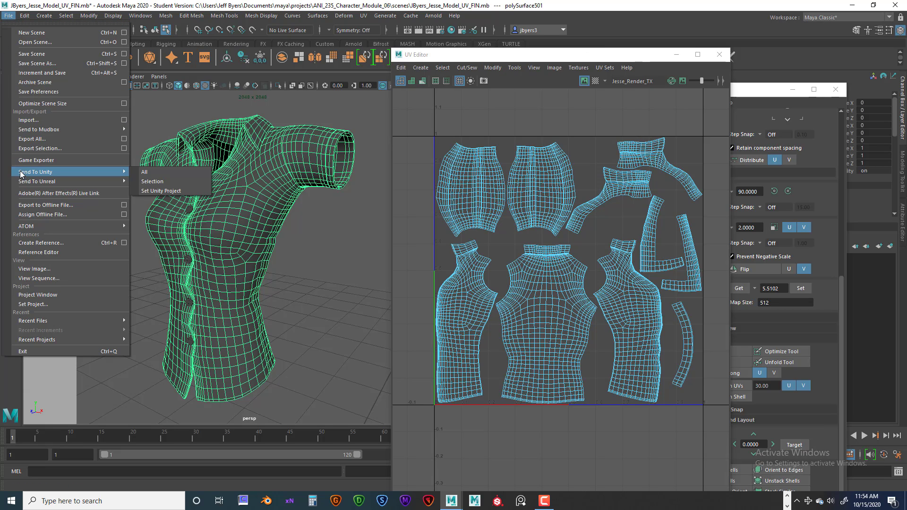
{"action": "left_click", "coordinate": [124, 149]}
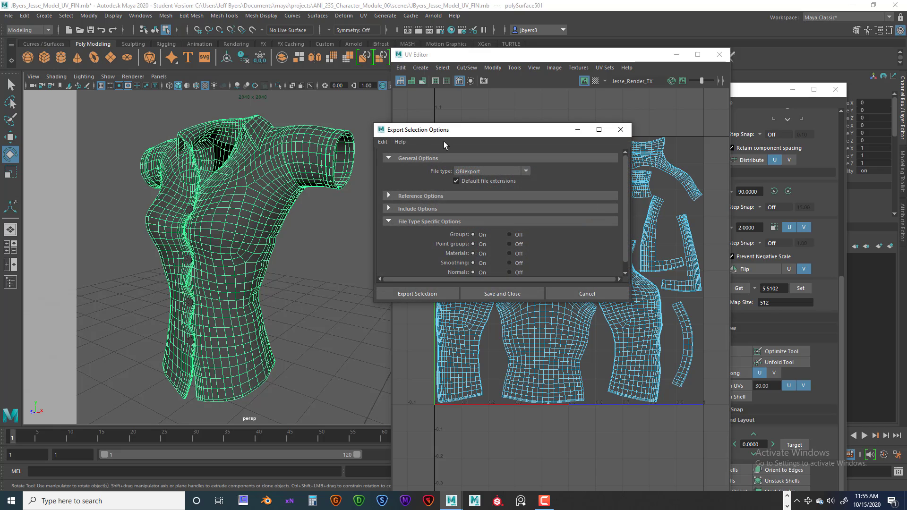
{"action": "left_click", "coordinate": [441, 293]}
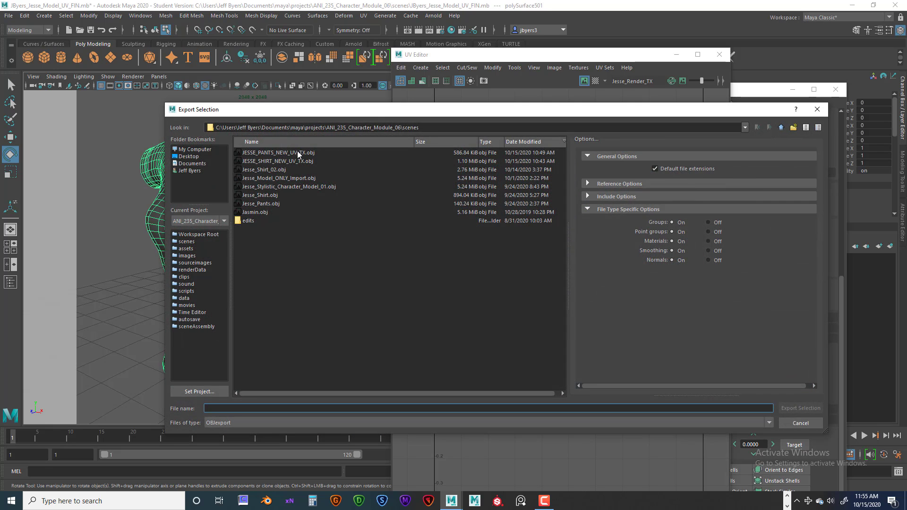
{"action": "left_click", "coordinate": [275, 162]}
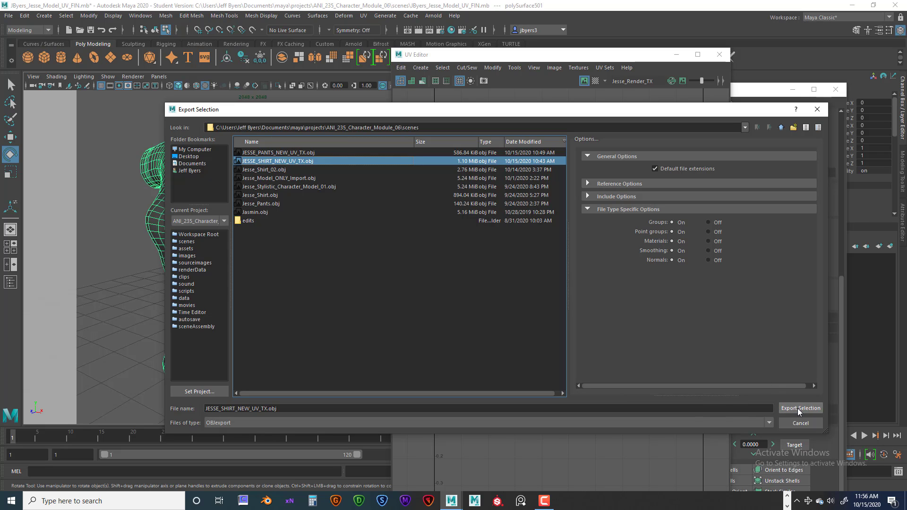
{"action": "left_click", "coordinate": [817, 110]}
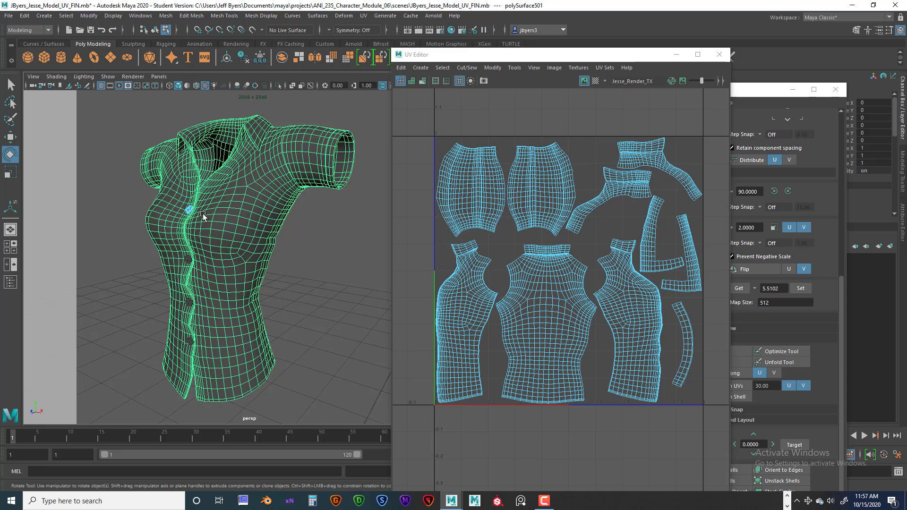
Select the shirt's upper button as its own object, and return the selection to the whole shirt object
{"action": "right_click_drag", "start_coordinate": [189, 209], "coordinate": [181, 268]}
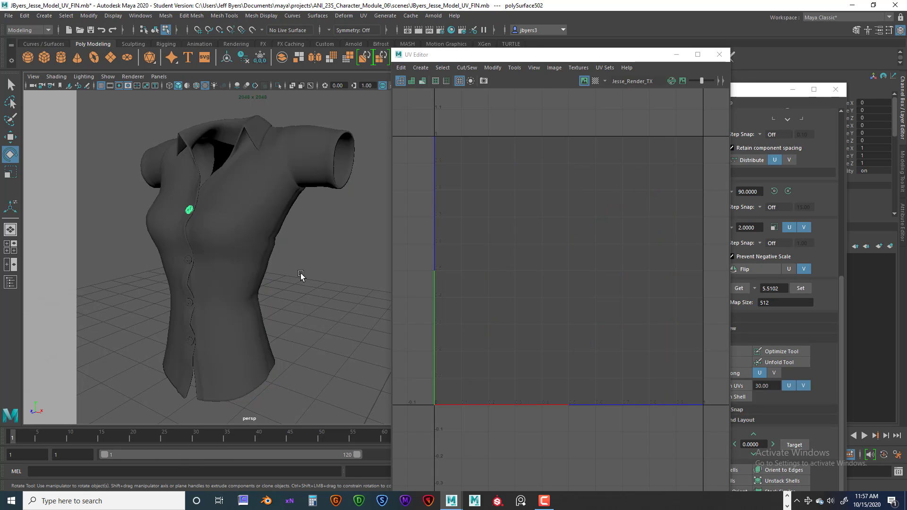
{"action": "left_click", "coordinate": [254, 218]}
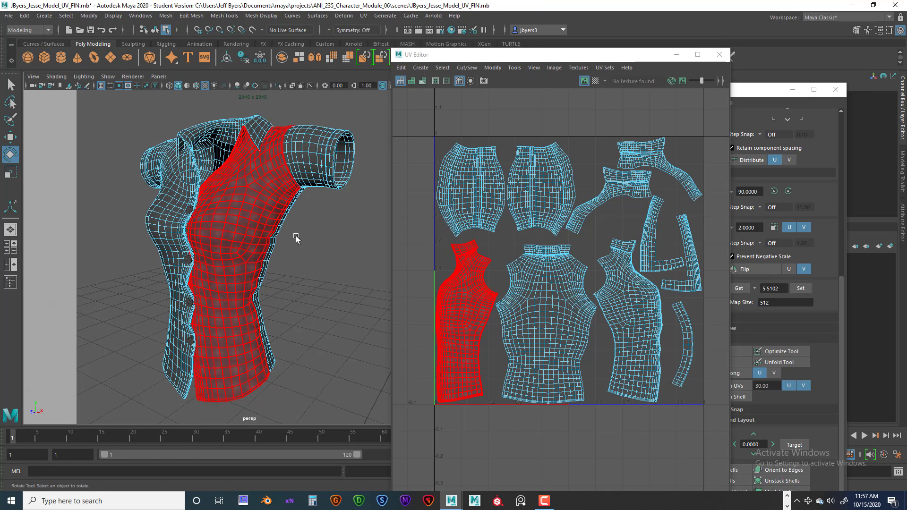
{"action": "right_click_drag", "start_coordinate": [254, 218], "coordinate": [211, 265]}
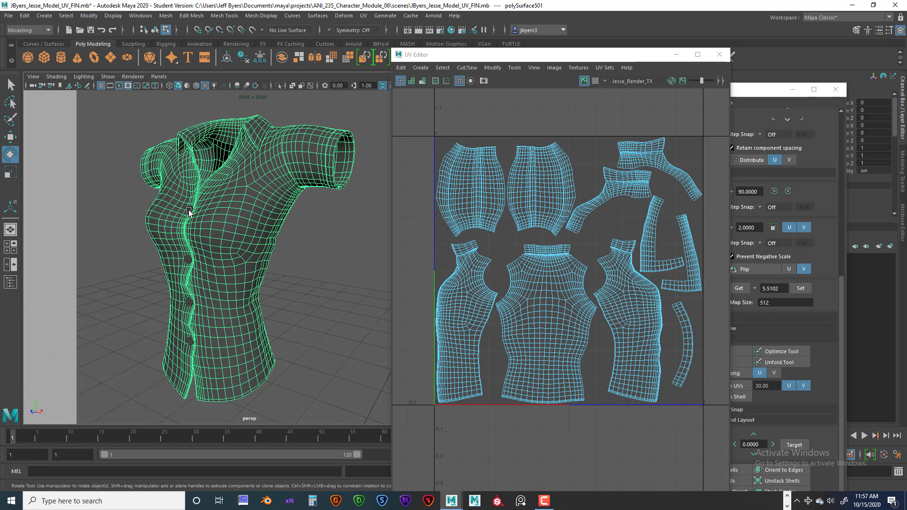
Examine the upper button up close by selecting its thread pieces as separate objects, and reframe the full shirt
{"action": "scroll", "coordinate": [215, 239], "scroll_direction": "up", "scroll_amount": 5}
{"action": "left_click_drag", "start_coordinate": [188, 230], "coordinate": [286, 298], "text": "alt"}
{"action": "scroll", "coordinate": [274, 292], "scroll_direction": "up", "scroll_amount": 5}
{"action": "scroll", "coordinate": [249, 266], "scroll_direction": "down", "scroll_amount": 3}
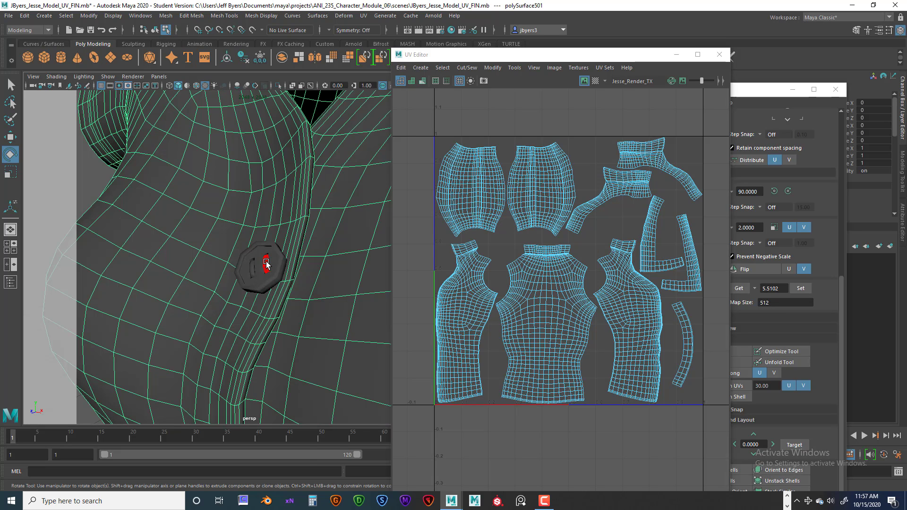
{"action": "right_click_drag", "start_coordinate": [261, 279], "coordinate": [259, 298]}
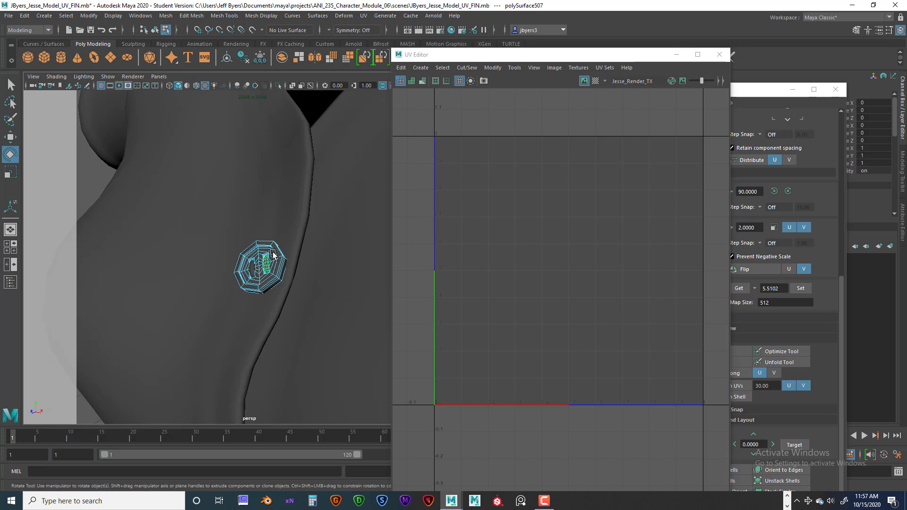
{"action": "double_click", "coordinate": [254, 268]}
{"action": "right_click_drag", "start_coordinate": [251, 268], "coordinate": [233, 298]}
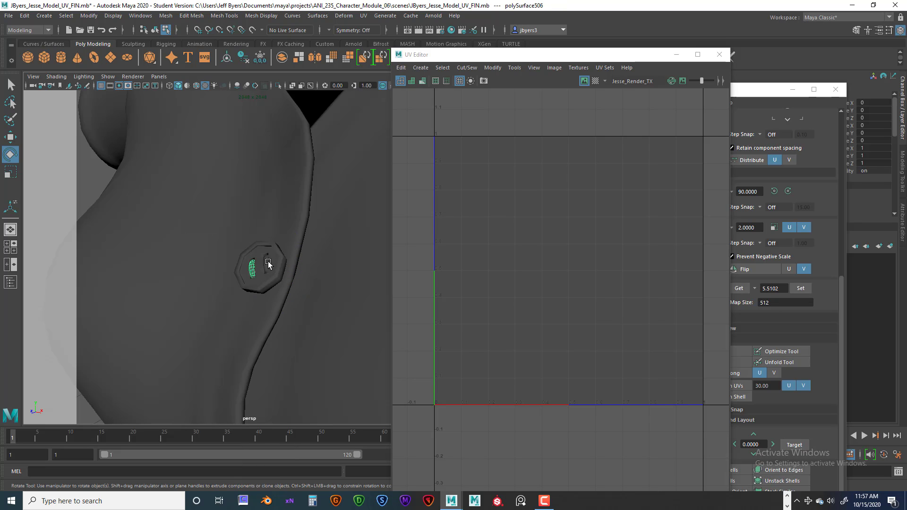
{"action": "right_click_drag", "start_coordinate": [263, 264], "coordinate": [267, 287]}
{"action": "left_click", "coordinate": [251, 267], "text": "shift"}
{"action": "left_click", "coordinate": [328, 241]}
{"action": "key", "text": "f"}
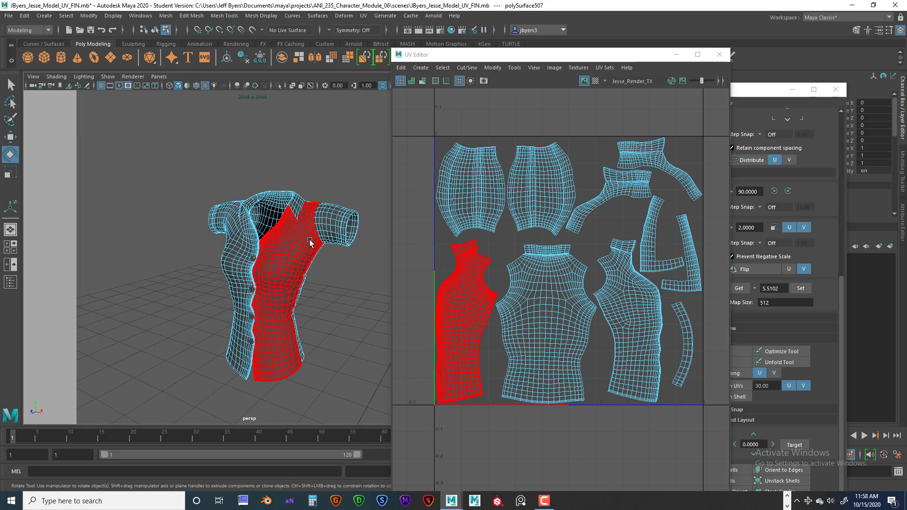
Reselect the whole shirt object and reposition the UV Editor so the shirt stays visible beside it
{"action": "right_click", "coordinate": [310, 241]}
{"action": "left_click", "coordinate": [300, 299]}
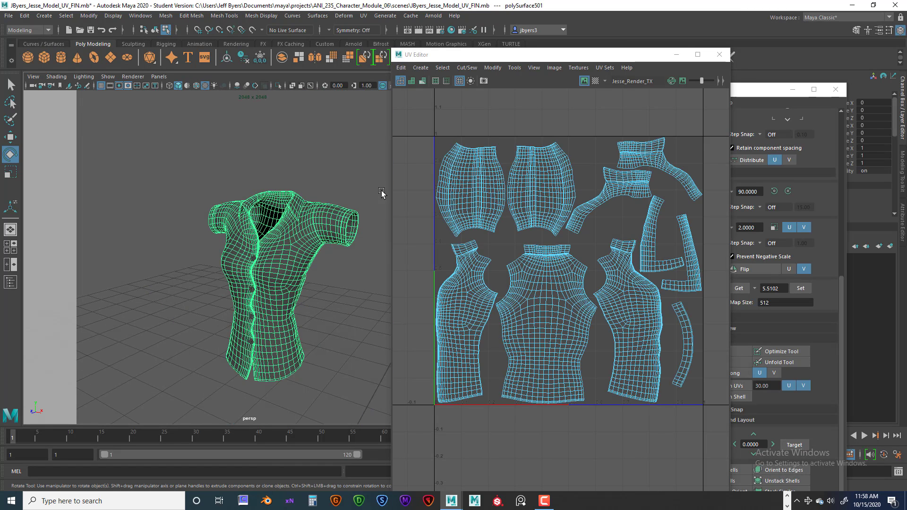
{"action": "left_click_drag", "start_coordinate": [616, 56], "coordinate": [575, 54]}
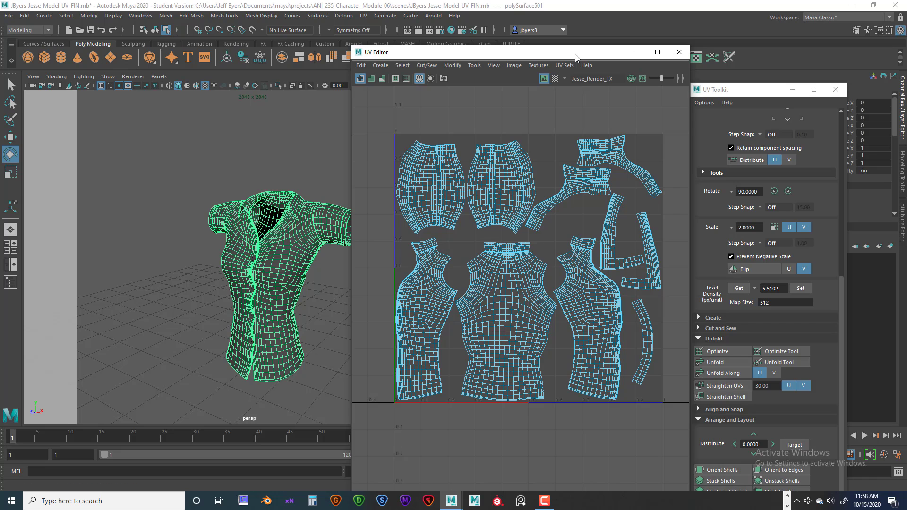
{"action": "left_click_drag", "start_coordinate": [444, 56], "coordinate": [501, 54]}
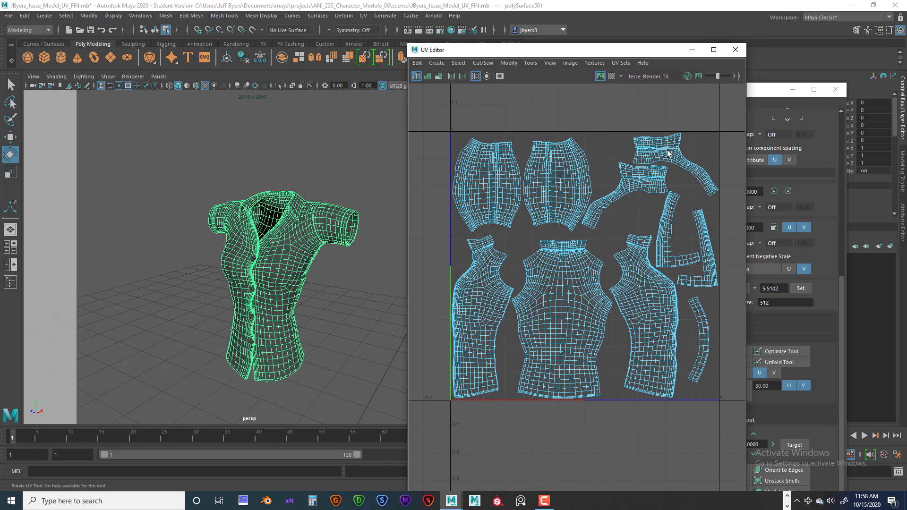
Launch Substance Painter and continue despite the outdated GPU driver
{"action": "left_click", "coordinate": [497, 502]}
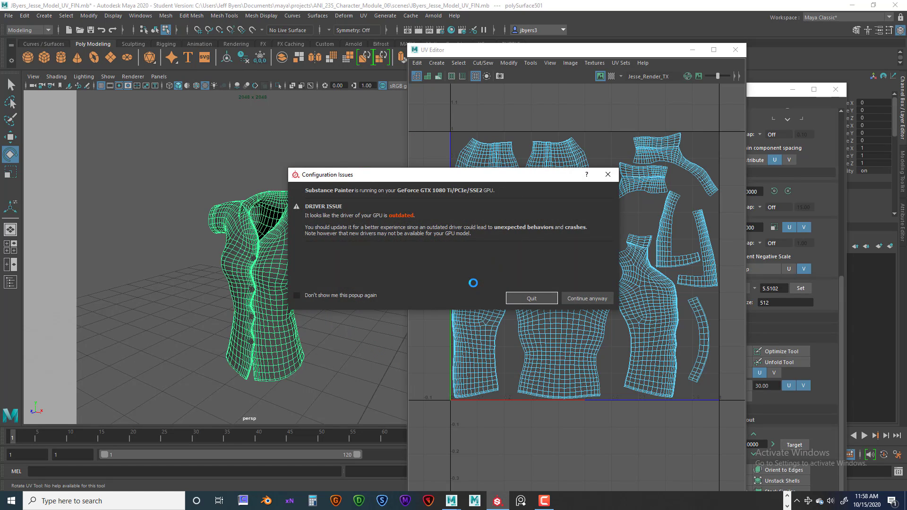
{"action": "left_click", "coordinate": [579, 298]}
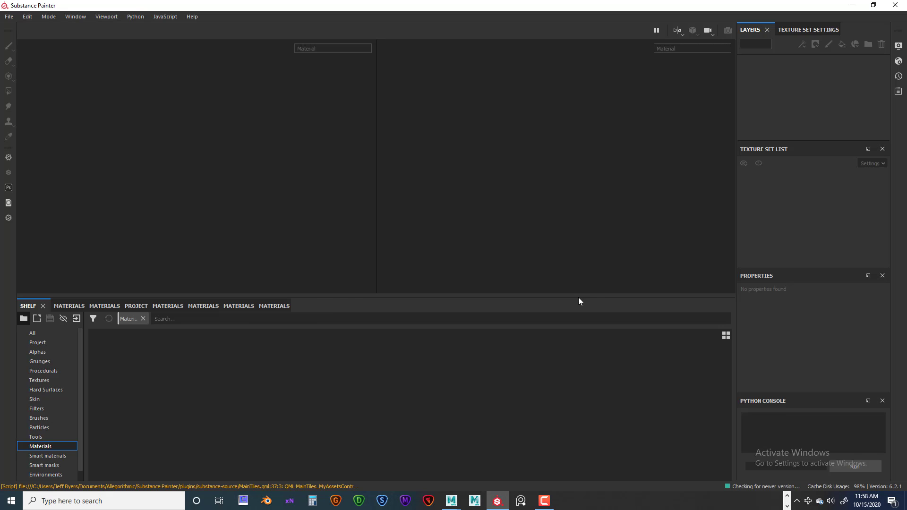
{"action": "left_click", "coordinate": [585, 326]}
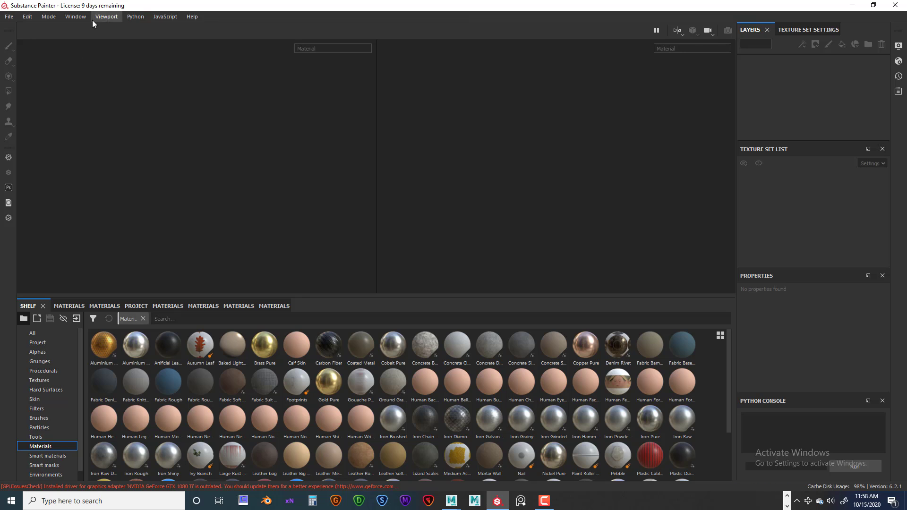
Start a new project using the PBR - Metallic Roughness (allegorithmic) template
{"action": "left_click", "coordinate": [9, 16]}
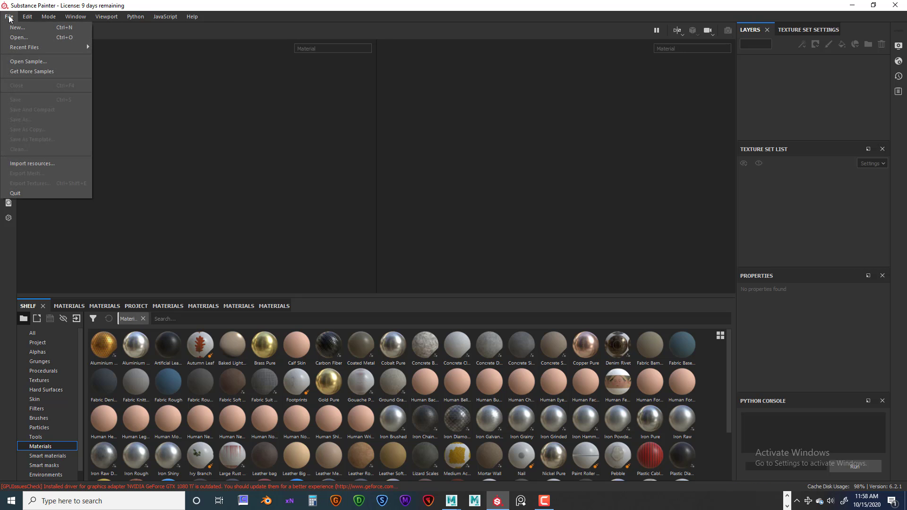
{"action": "left_click", "coordinate": [14, 29]}
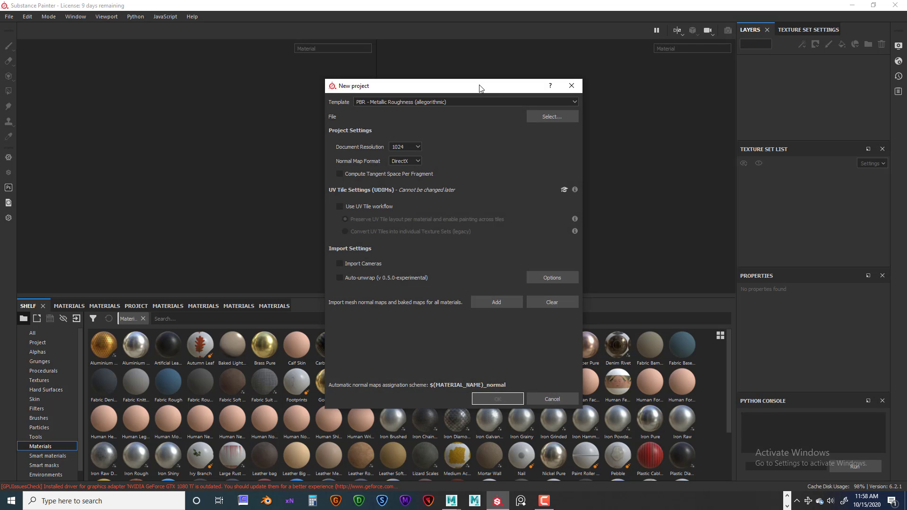
{"action": "left_click_drag", "start_coordinate": [478, 87], "coordinate": [375, 87]}
{"action": "left_click", "coordinate": [471, 104]}
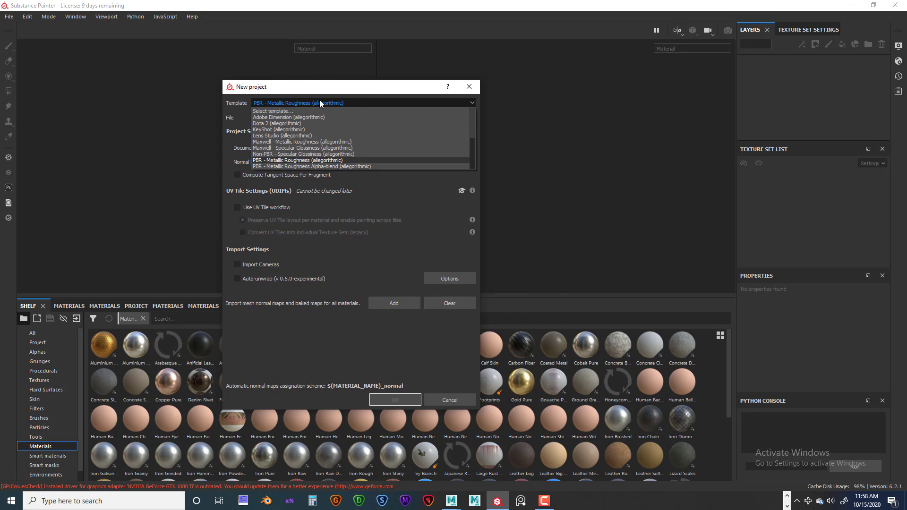
{"action": "left_click", "coordinate": [354, 101]}
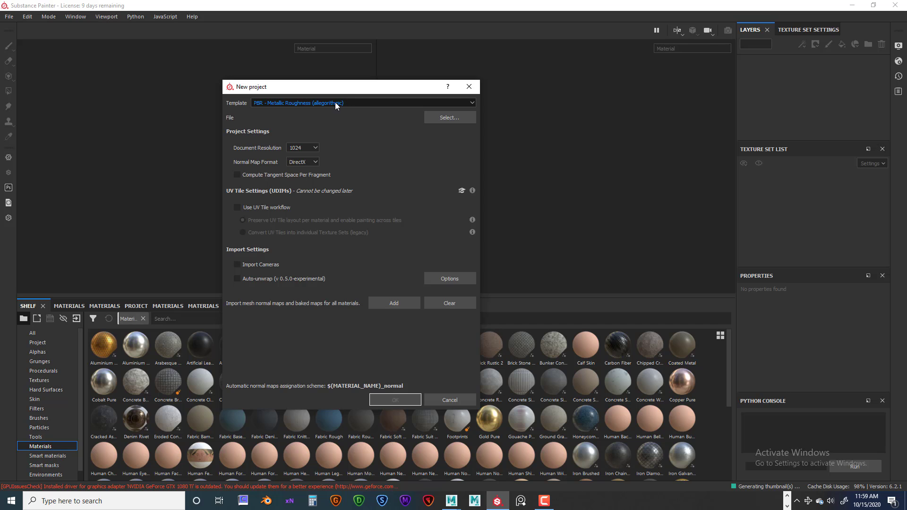
Choose JESSE_SHIRT_NEW_UV_TX from the ANI_235_Character_Module_06 project's scenes folder as the new project's mesh file
{"action": "left_click", "coordinate": [439, 117]}
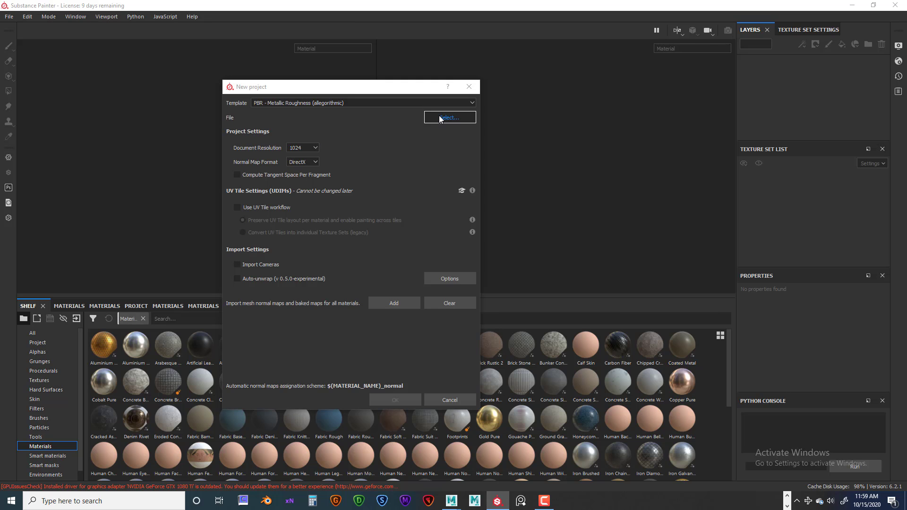
{"action": "left_click_drag", "start_coordinate": [394, 108], "coordinate": [345, 102]}
{"action": "left_click", "coordinate": [216, 154]}
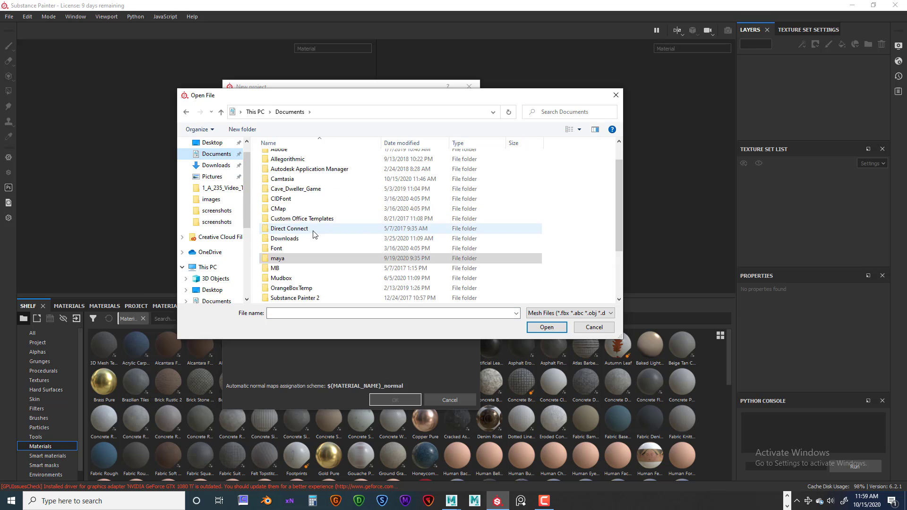
{"action": "double_click", "coordinate": [282, 235]}
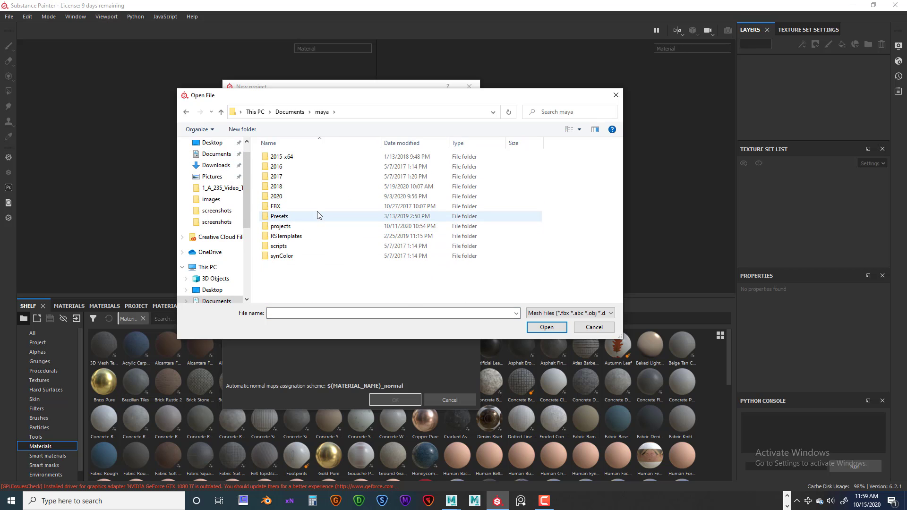
{"action": "double_click", "coordinate": [280, 226]}
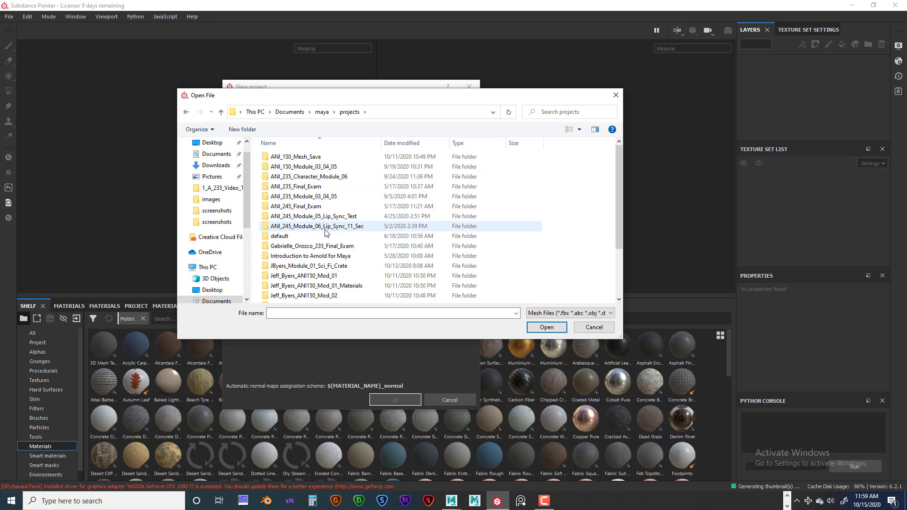
{"action": "double_click", "coordinate": [338, 177]}
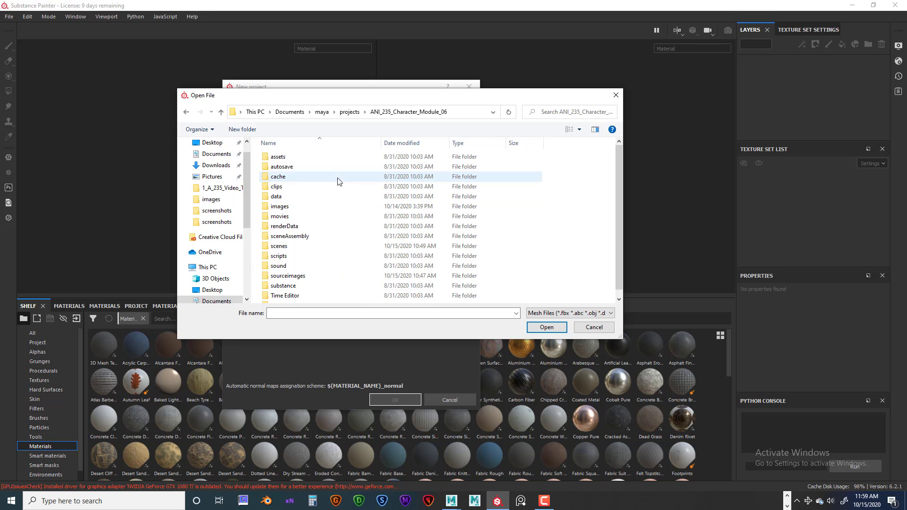
{"action": "left_click", "coordinate": [288, 246]}
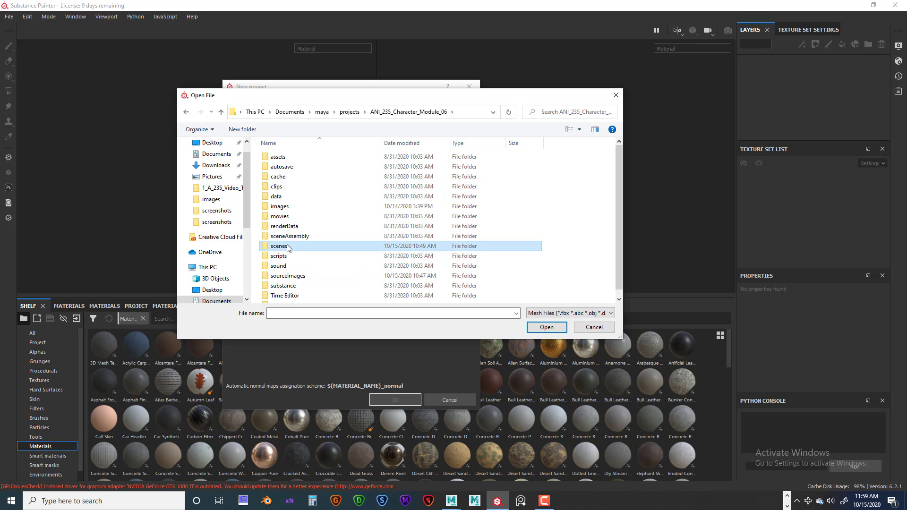
{"action": "double_click", "coordinate": [288, 247]}
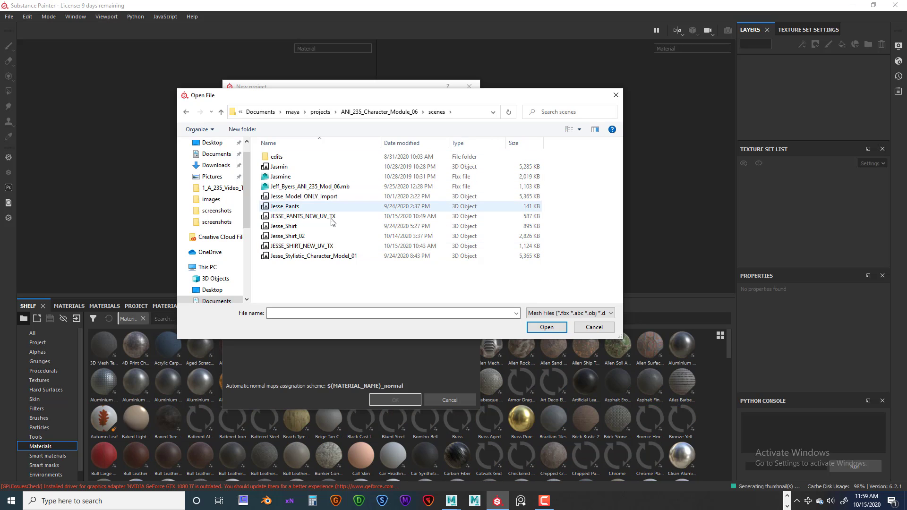
{"action": "left_click", "coordinate": [287, 246]}
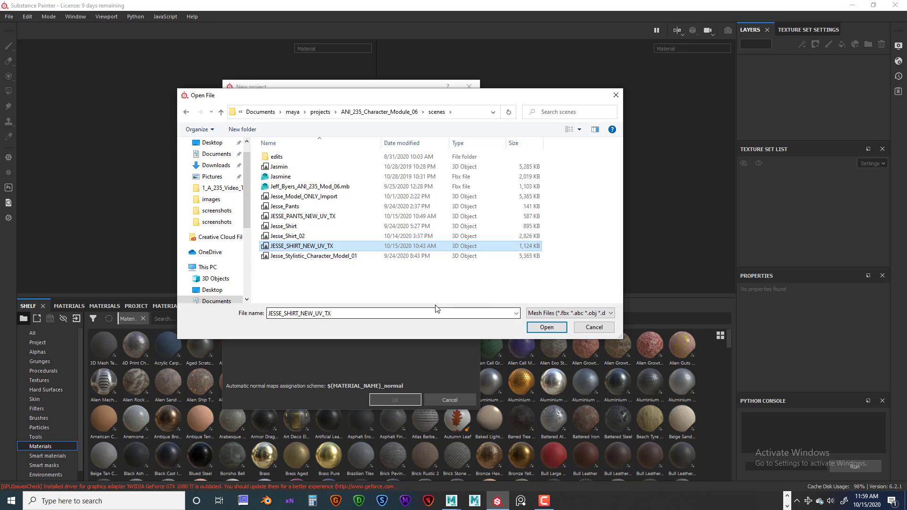
{"action": "left_click", "coordinate": [544, 327]}
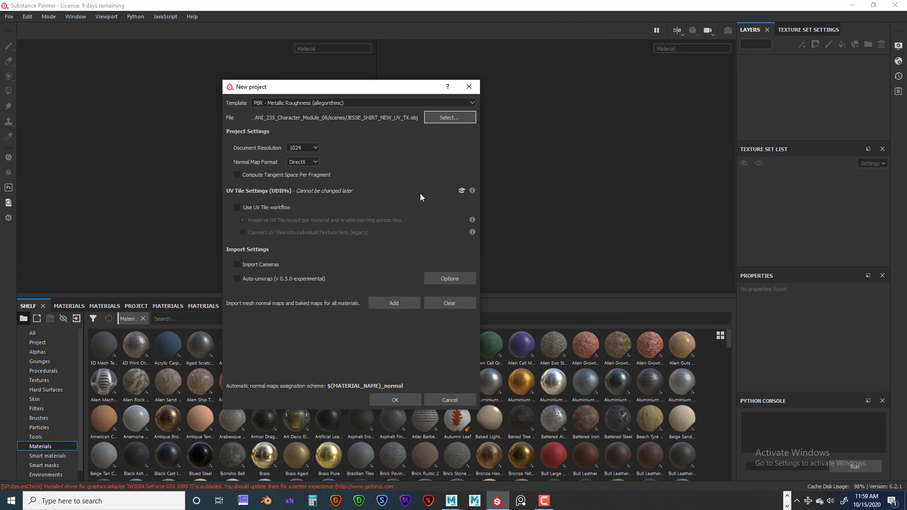
Set the document resolution to 4096, leave the UV Tile workflow off, and create the project
{"action": "left_click", "coordinate": [315, 147]}
{"action": "left_click", "coordinate": [300, 185]}
{"action": "left_click", "coordinate": [237, 208]}
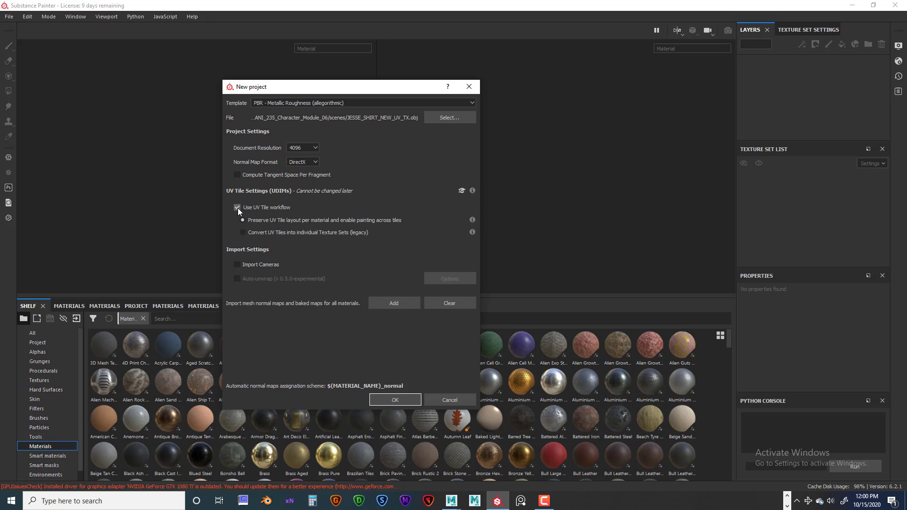
{"action": "left_click", "coordinate": [237, 208]}
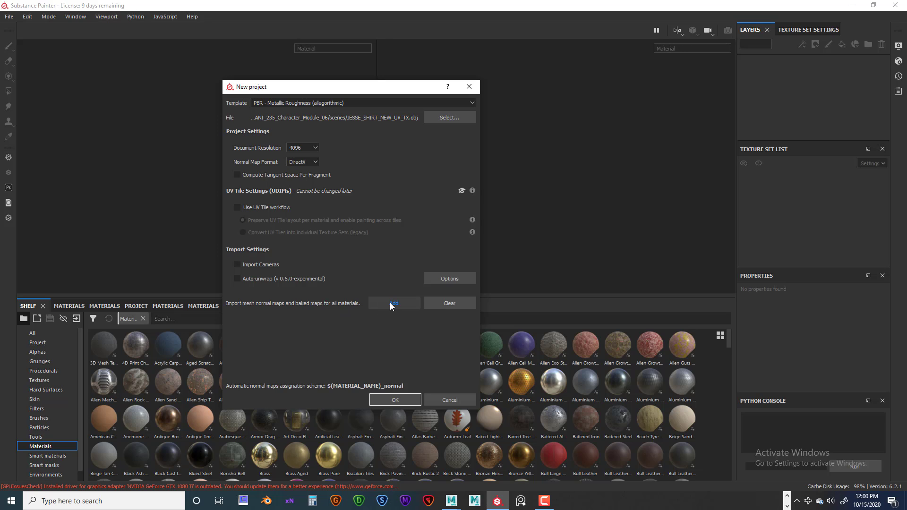
{"action": "left_click", "coordinate": [392, 400]}
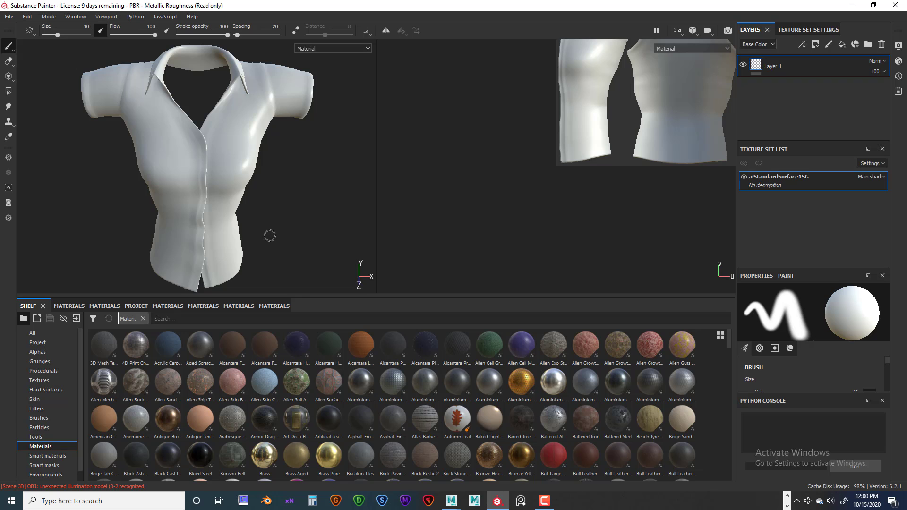
Inspect the whole imported shirt from slightly different angles in the 3D view
{"action": "mouse_move", "coordinate": [274, 234]}
{"action": "left_mouse_down", "text": "alt"}
{"action": "mouse_move", "coordinate": [244, 263]}
{"action": "mouse_move", "coordinate": [221, 218]}
{"action": "mouse_move", "coordinate": [332, 216]}
{"action": "mouse_move", "coordinate": [290, 221]}
{"action": "mouse_move", "coordinate": [269, 194]}
{"action": "mouse_move", "coordinate": [291, 201]}
{"action": "mouse_move", "coordinate": [231, 198]}
{"action": "mouse_move", "coordinate": [261, 236]}
{"action": "left_mouse_up", "text": "alt"}
{"action": "scroll", "coordinate": [297, 203], "scroll_direction": "down", "scroll_amount": 2}
{"action": "middle_click_drag", "start_coordinate": [261, 237], "coordinate": [266, 219], "text": "alt"}
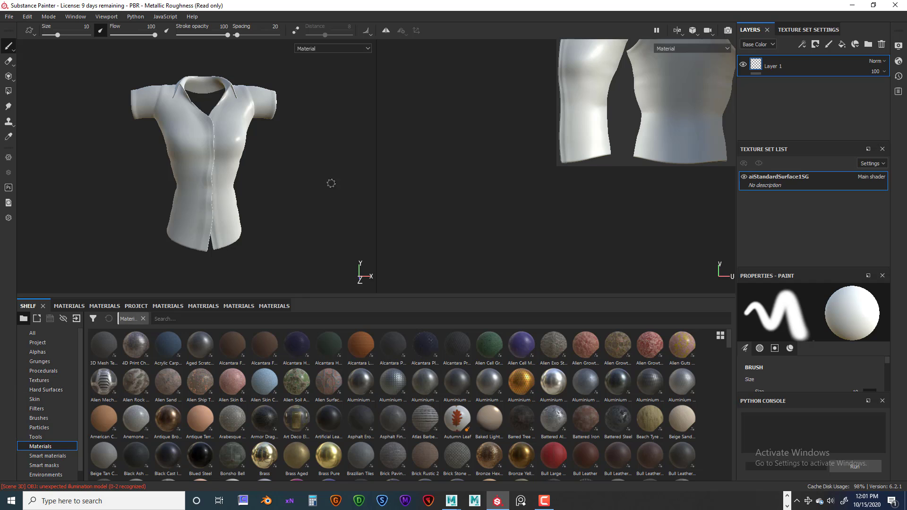
{"action": "left_click_drag", "start_coordinate": [266, 204], "coordinate": [279, 204], "text": "alt"}
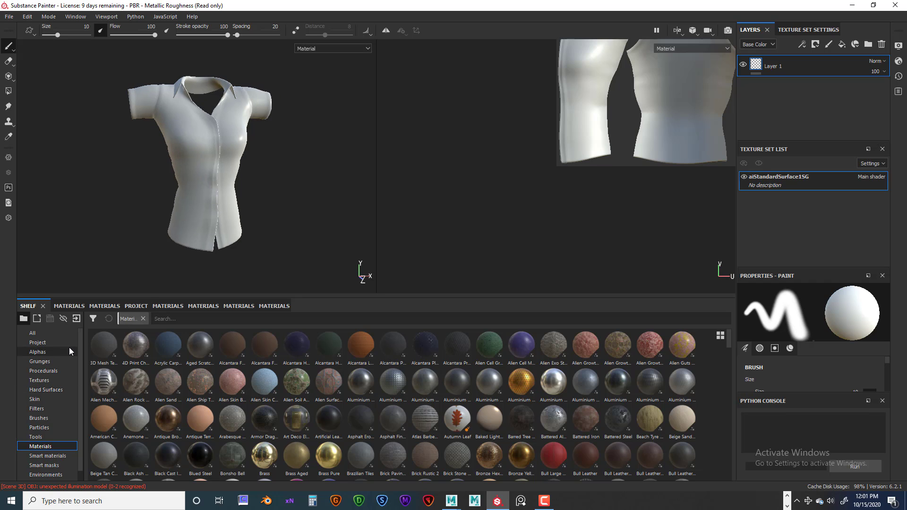
Show the alphas in the shelf and look through the whole collection, from the brush and sign shapes to the zipper
{"action": "left_click", "coordinate": [48, 351]}
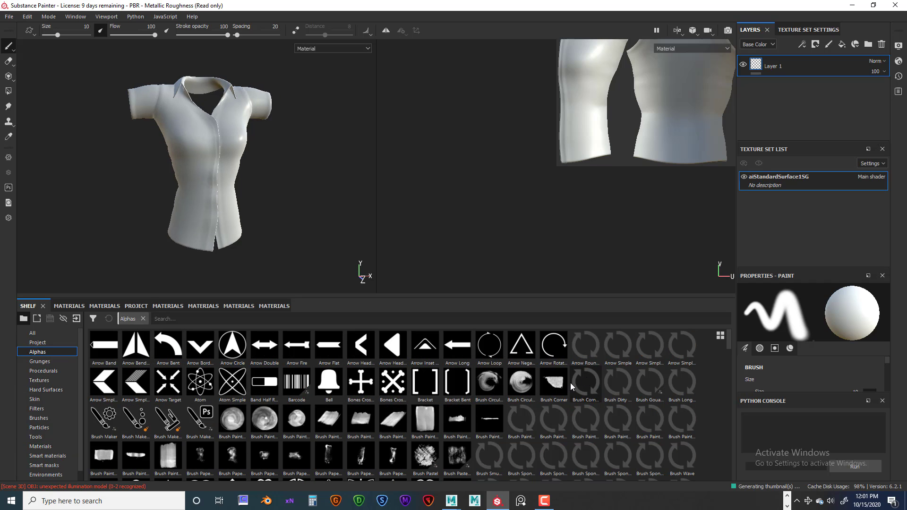
{"action": "scroll", "coordinate": [570, 382], "scroll_direction": "down", "scroll_amount": 5}
{"action": "scroll", "coordinate": [628, 381], "scroll_direction": "down", "scroll_amount": 5}
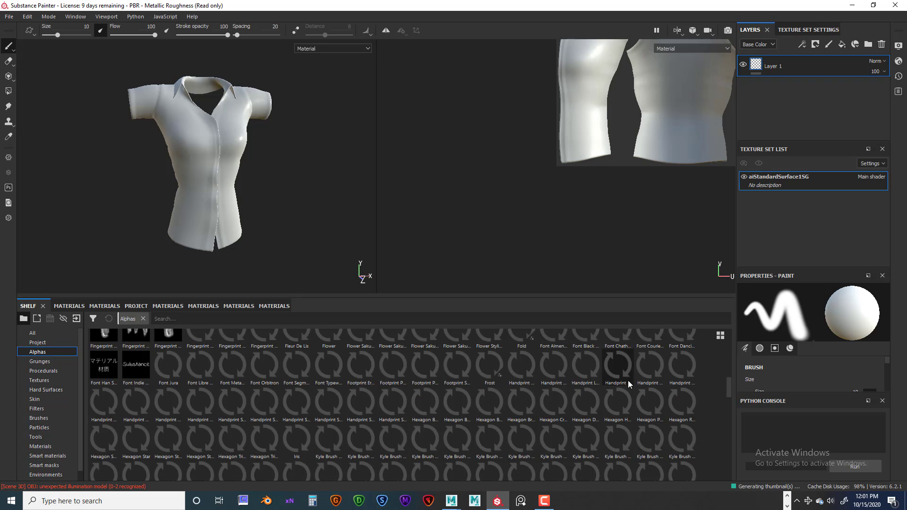
{"action": "scroll", "coordinate": [628, 380], "scroll_direction": "up", "scroll_amount": 3}
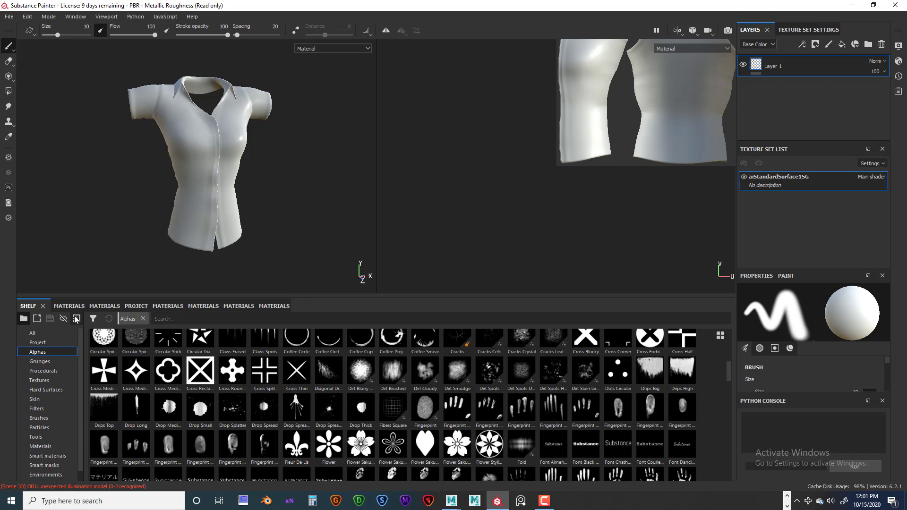
{"action": "scroll", "coordinate": [582, 397], "scroll_direction": "down", "scroll_amount": 15}
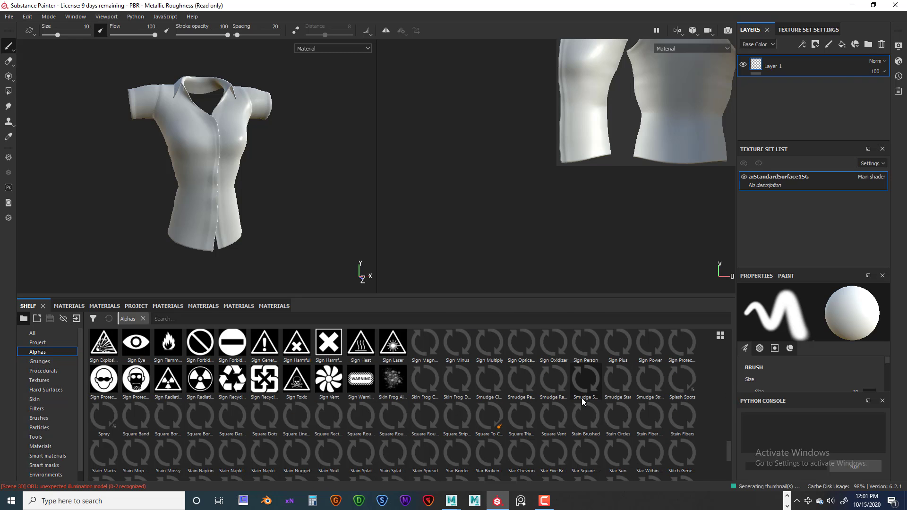
{"action": "scroll", "coordinate": [581, 397], "scroll_direction": "down", "scroll_amount": 3}
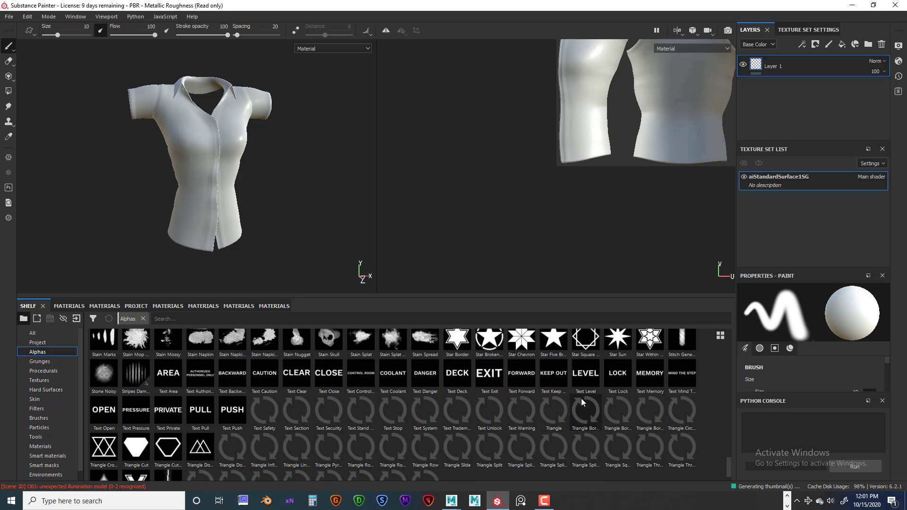
{"action": "scroll", "coordinate": [581, 398], "scroll_direction": "down", "scroll_amount": 1}
{"action": "scroll", "coordinate": [581, 398], "scroll_direction": "up", "scroll_amount": 3}
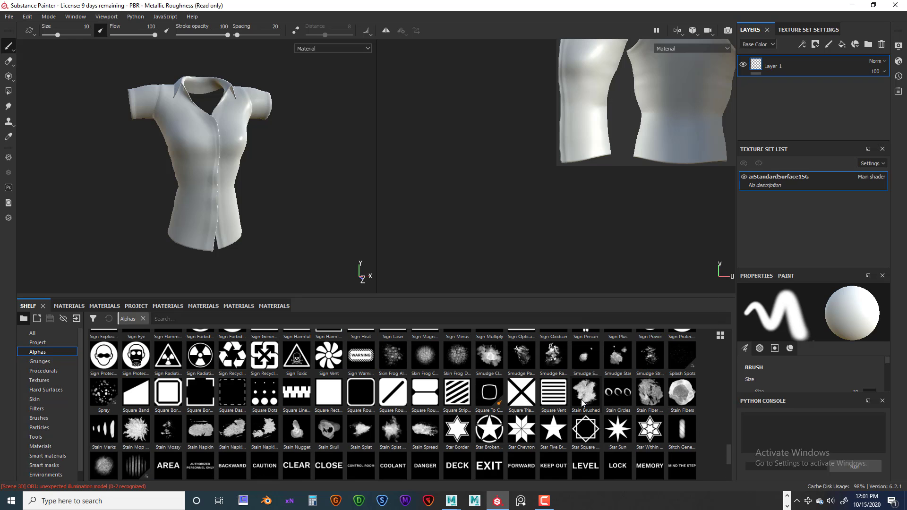
{"action": "scroll", "coordinate": [580, 399], "scroll_direction": "down", "scroll_amount": 3}
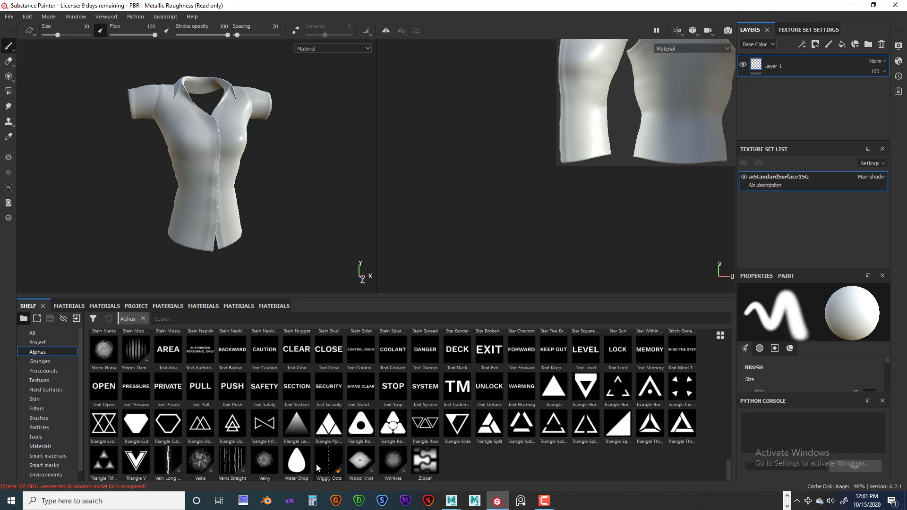
{"action": "scroll", "coordinate": [472, 436], "scroll_direction": "up", "scroll_amount": 8}
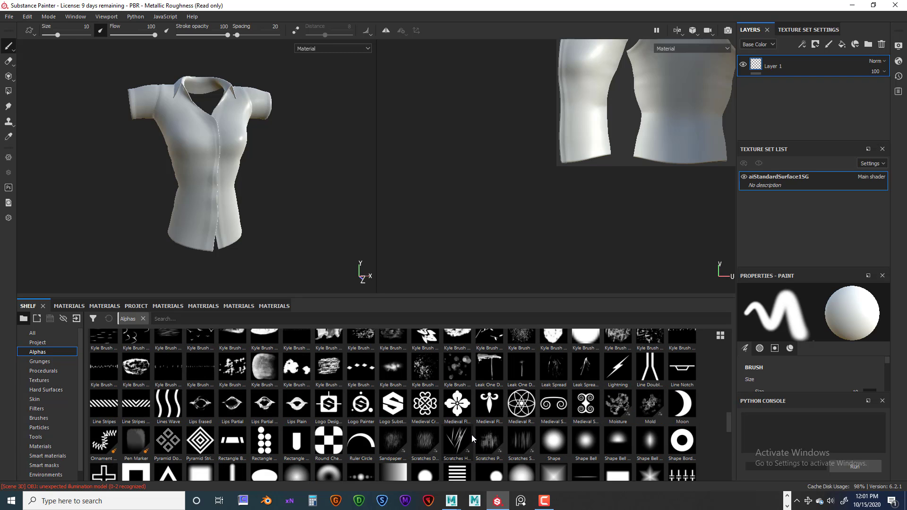
{"action": "scroll", "coordinate": [472, 434], "scroll_direction": "up", "scroll_amount": 5}
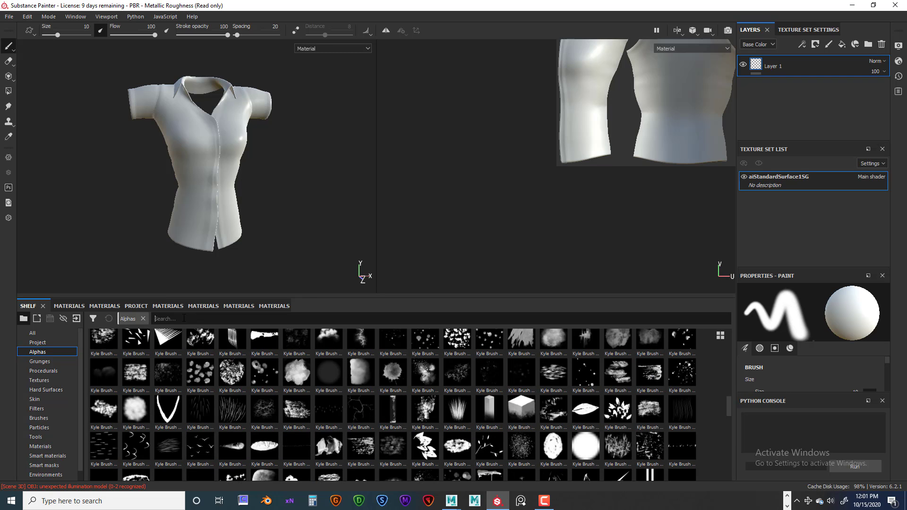
Search the alphas for "stich", try "stiching" as well, and clear the search
{"action": "type", "text": "st"}
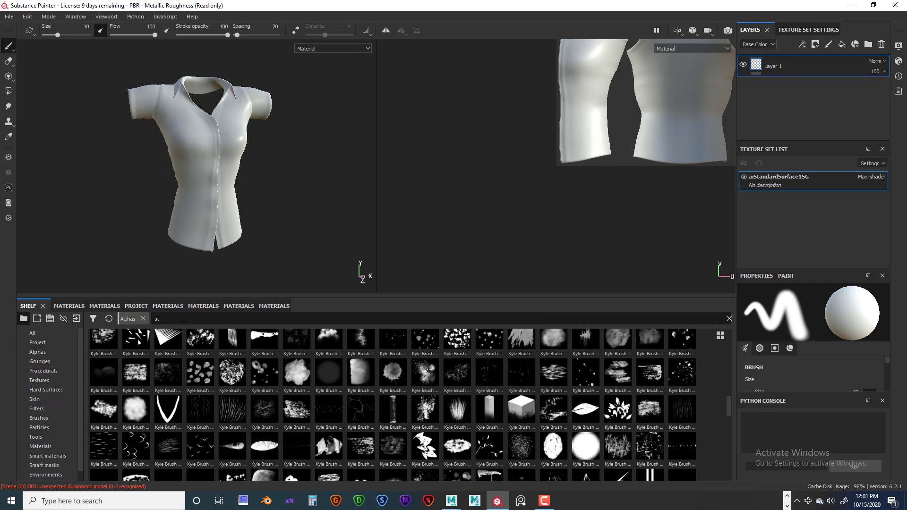
{"action": "type", "text": "ich"}
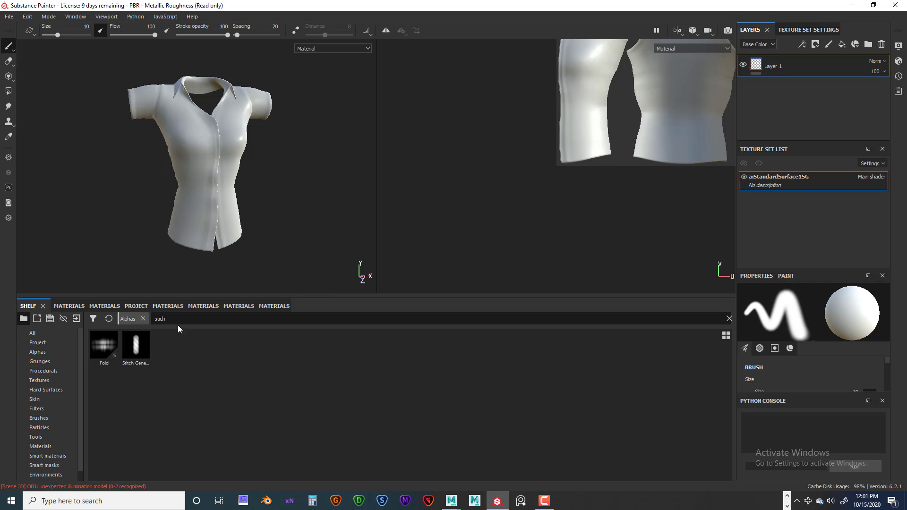
{"action": "type", "text": "ing"}
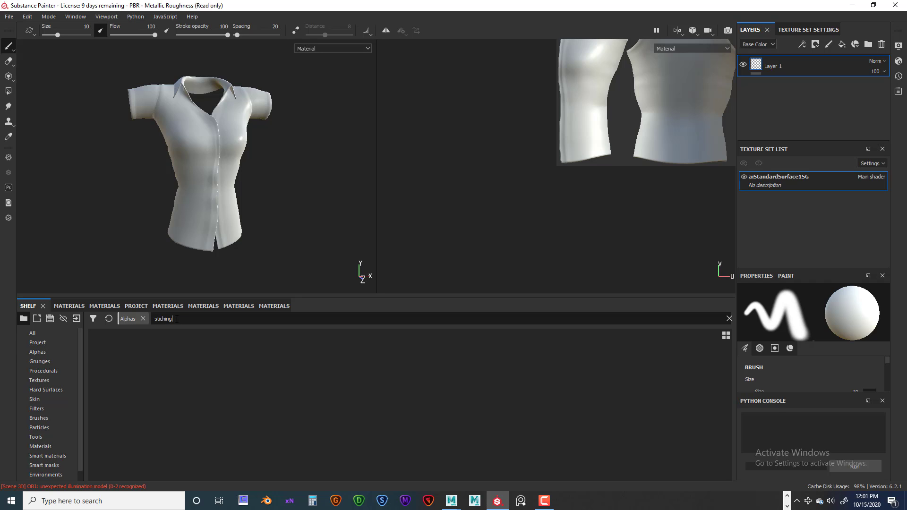
{"action": "key", "text": "BackSpace"}
{"action": "key", "text": "BackSpace"}
{"action": "key", "text": "BackSpace"}
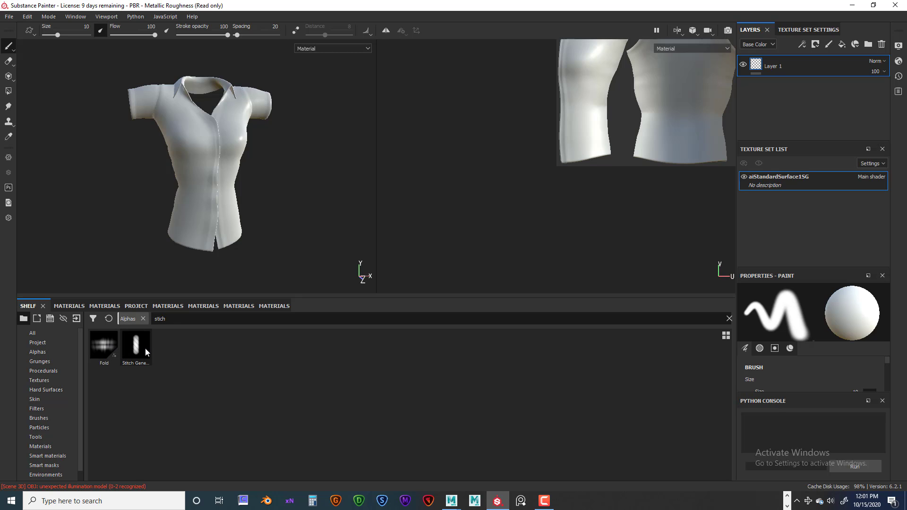
{"action": "left_click_drag", "start_coordinate": [168, 318], "coordinate": [145, 319]}
{"action": "key", "text": "BackSpace"}
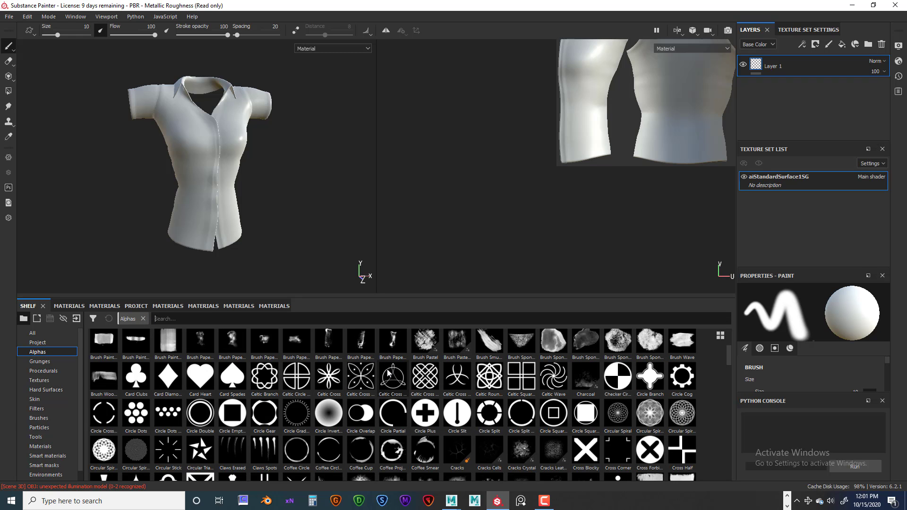
Look through the unfiltered alphas again, and view the Import resources dialog without importing anything
{"action": "scroll", "coordinate": [388, 373], "scroll_direction": "down", "scroll_amount": 3}
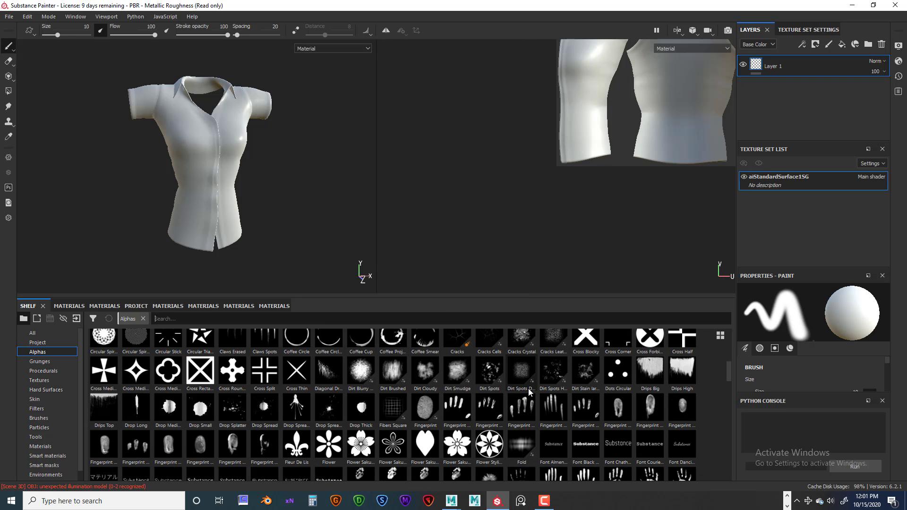
{"action": "scroll", "coordinate": [527, 391], "scroll_direction": "down", "scroll_amount": 3}
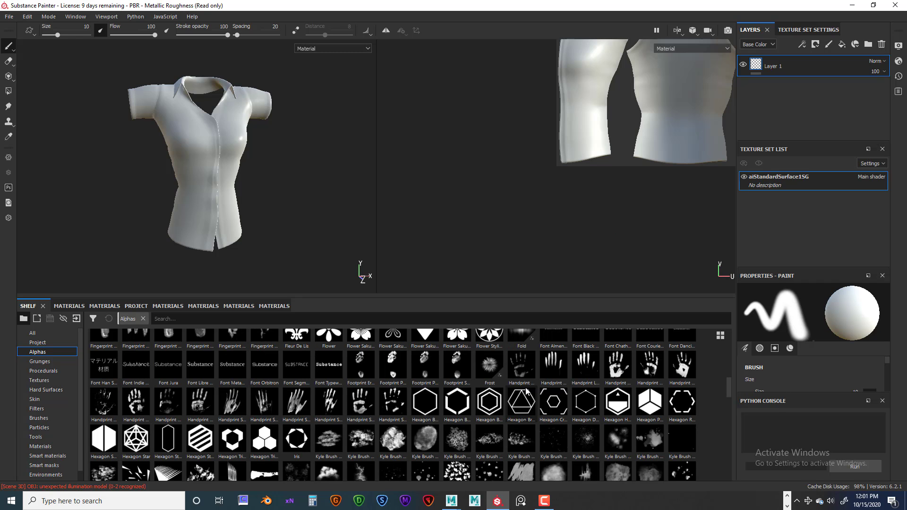
{"action": "scroll", "coordinate": [526, 390], "scroll_direction": "down", "scroll_amount": 4}
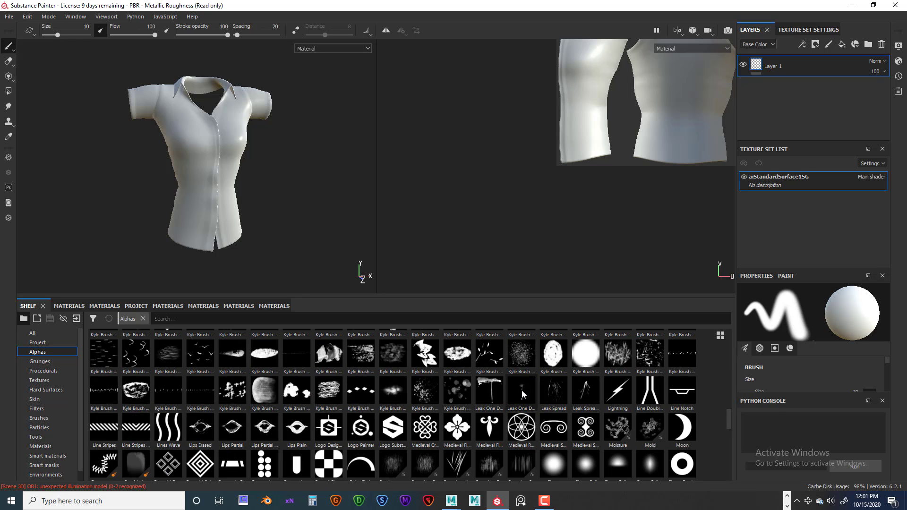
{"action": "scroll", "coordinate": [278, 401], "scroll_direction": "down", "scroll_amount": 3}
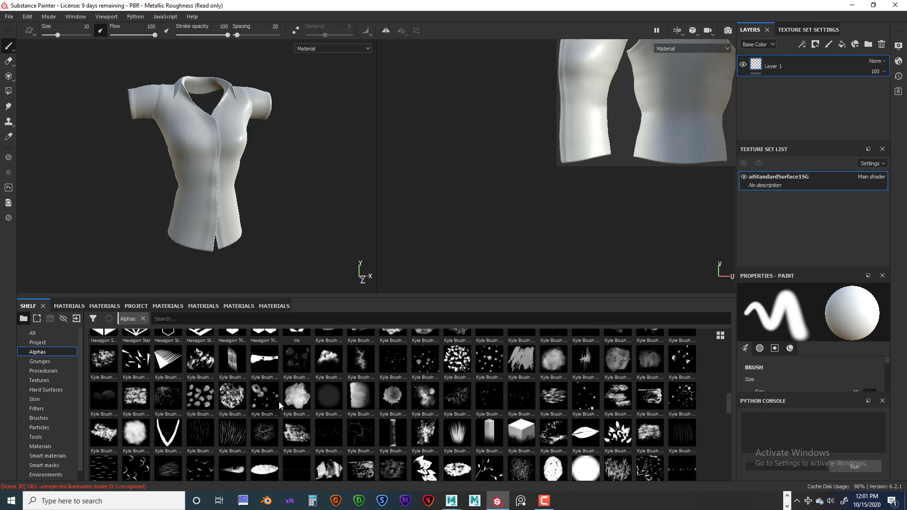
{"action": "scroll", "coordinate": [217, 413], "scroll_direction": "up", "scroll_amount": 3}
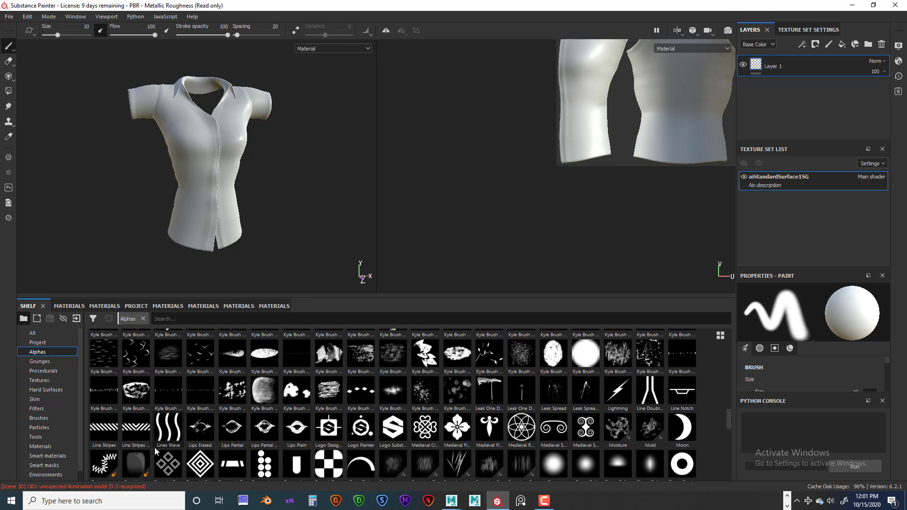
{"action": "scroll", "coordinate": [112, 456], "scroll_direction": "down", "scroll_amount": 3}
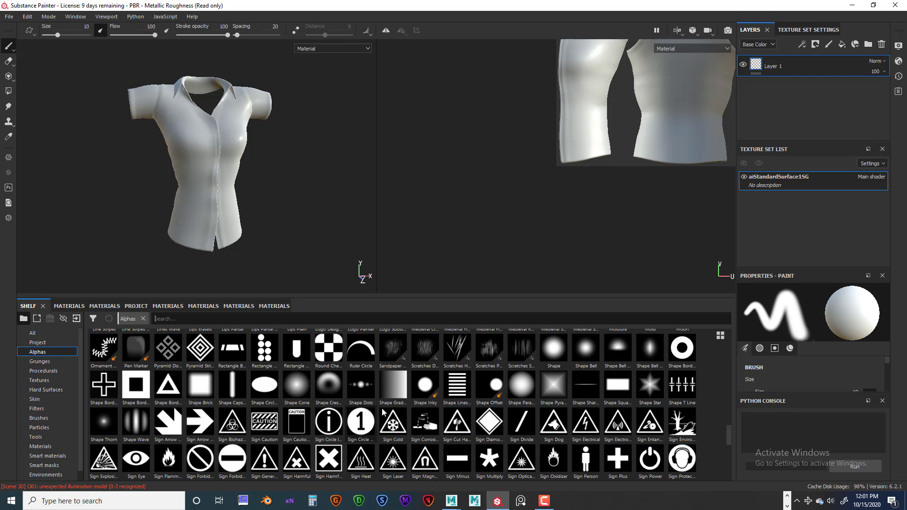
{"action": "scroll", "coordinate": [395, 418], "scroll_direction": "down", "scroll_amount": 6}
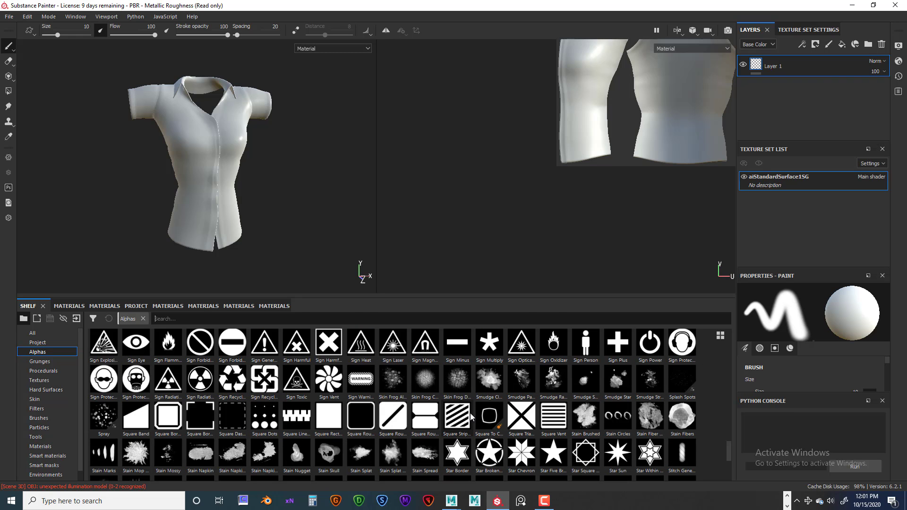
{"action": "left_click", "coordinate": [76, 320]}
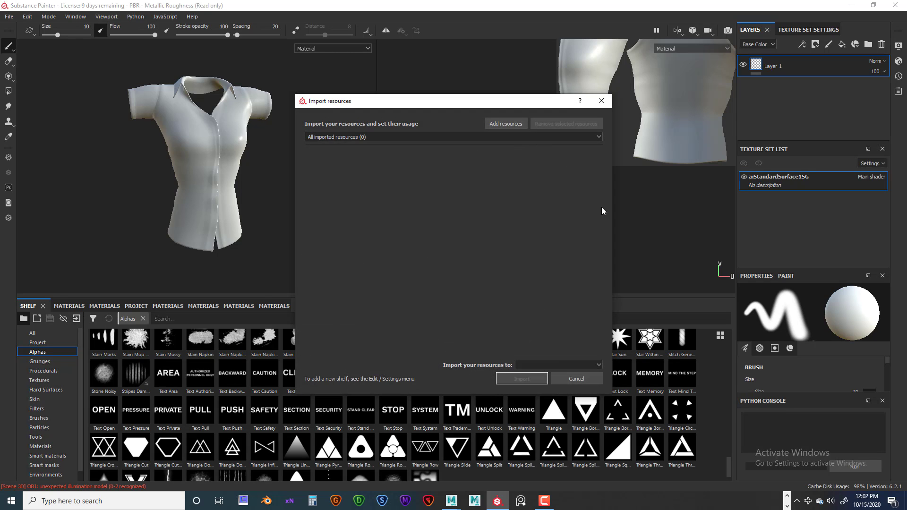
{"action": "left_click", "coordinate": [601, 101]}
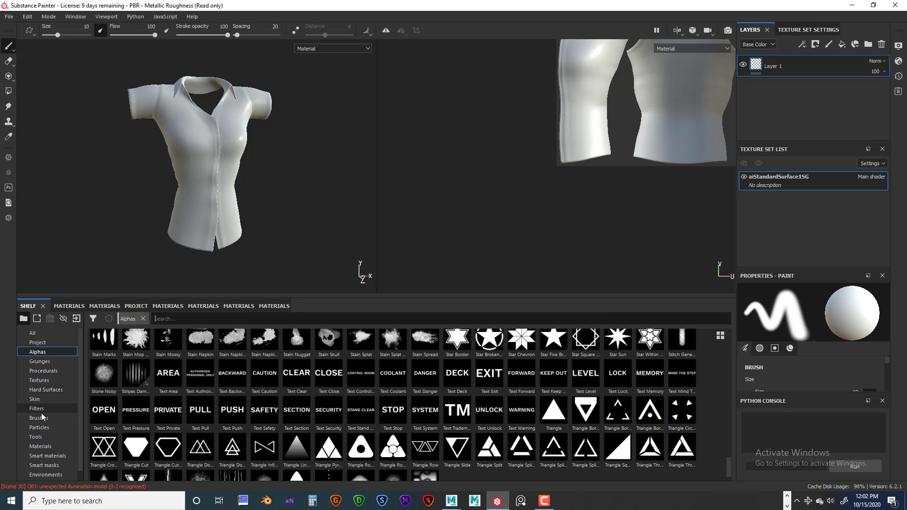
Show the materials in the shelf, and examine the shirt's front, collar and sleeve up close in the 3D view
{"action": "left_click", "coordinate": [44, 445]}
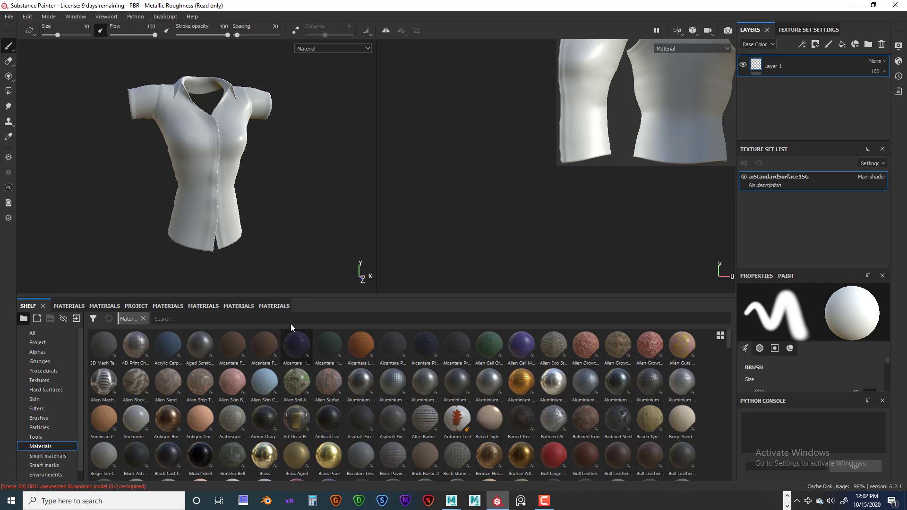
{"action": "scroll", "coordinate": [261, 224], "scroll_direction": "down", "scroll_amount": 1}
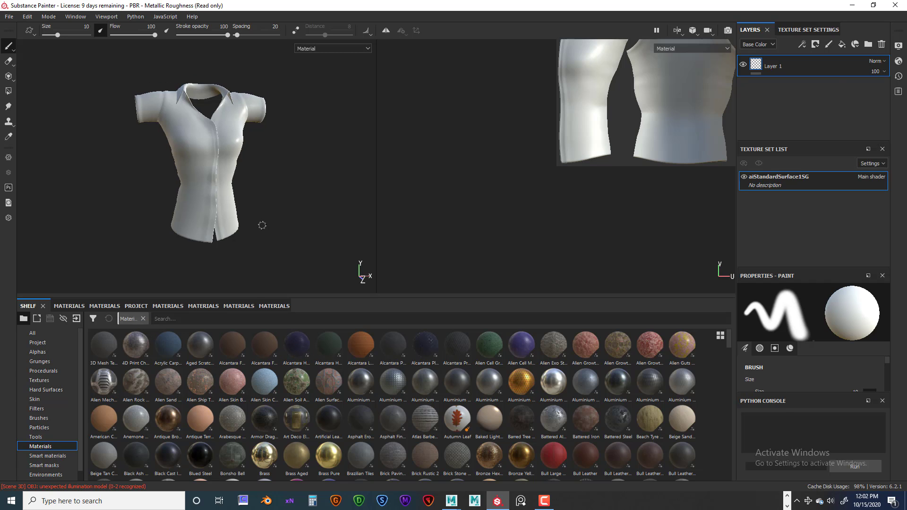
{"action": "scroll", "coordinate": [261, 225], "scroll_direction": "up", "scroll_amount": 5}
{"action": "left_click_drag", "start_coordinate": [308, 225], "coordinate": [238, 222], "text": "alt"}
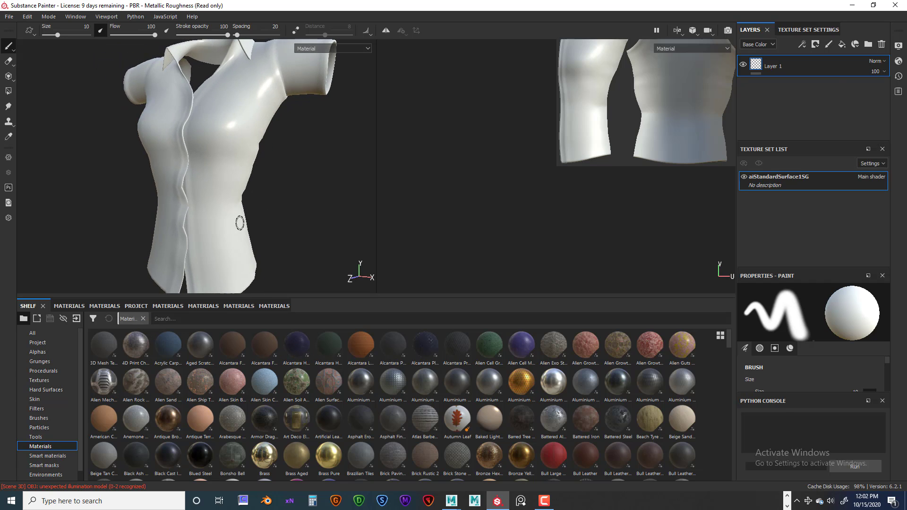
{"action": "right_click_drag", "start_coordinate": [239, 222], "coordinate": [275, 223], "text": "alt"}
{"action": "middle_click_drag", "start_coordinate": [289, 207], "coordinate": [304, 257], "text": "alt"}
{"action": "left_click_drag", "start_coordinate": [311, 250], "coordinate": [281, 225], "text": "alt"}
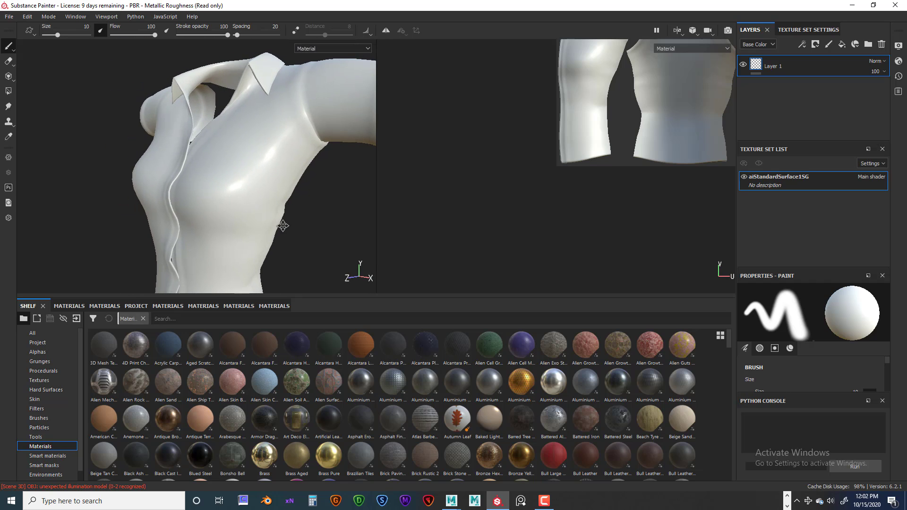
{"action": "right_click_drag", "start_coordinate": [281, 225], "coordinate": [258, 226], "text": "alt"}
{"action": "left_click_drag", "start_coordinate": [285, 237], "coordinate": [292, 228], "text": "alt"}
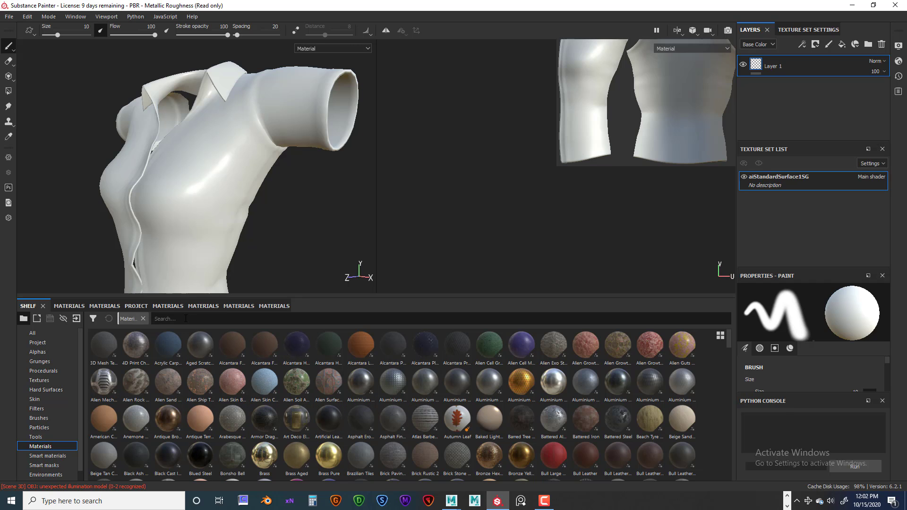
Search the materials for "fabric" and apply Synthetic Quilted Diamonds to the whole shirt as a fill layer
{"action": "type", "text": "fa"}
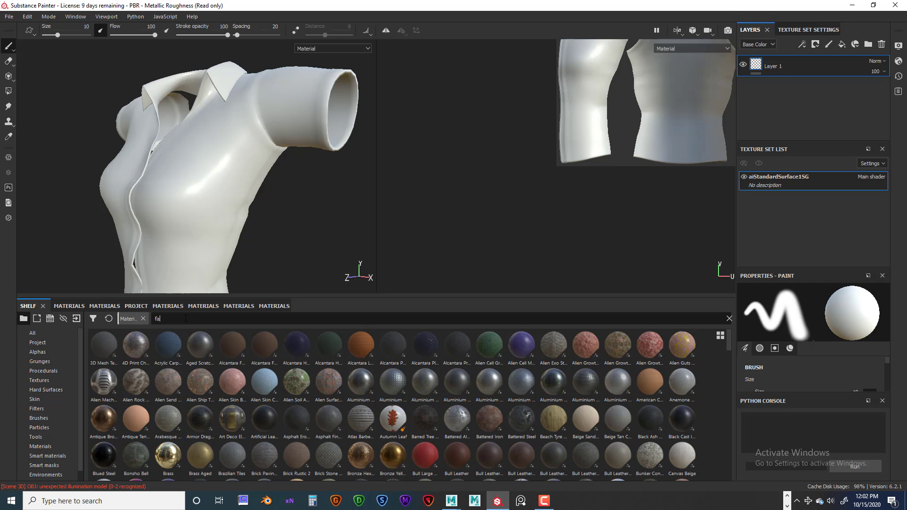
{"action": "type", "text": "bric"}
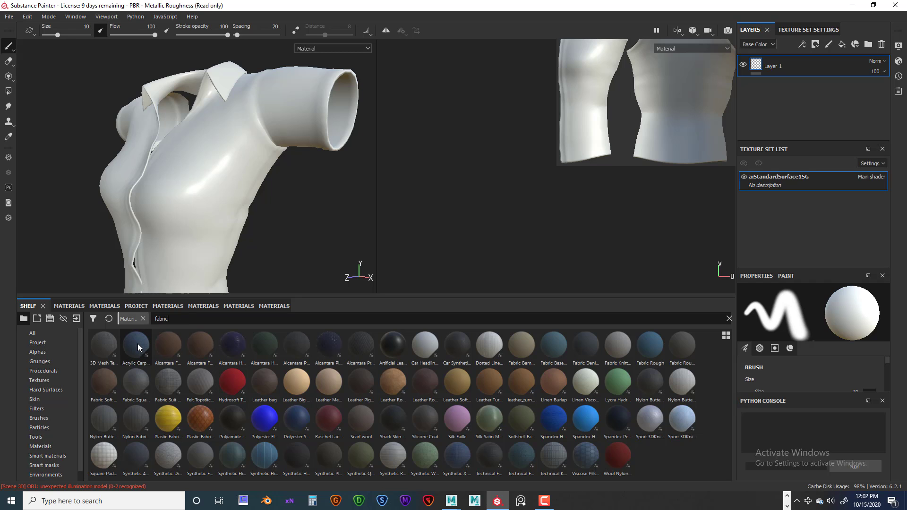
{"action": "mouse_move", "coordinate": [138, 344]}
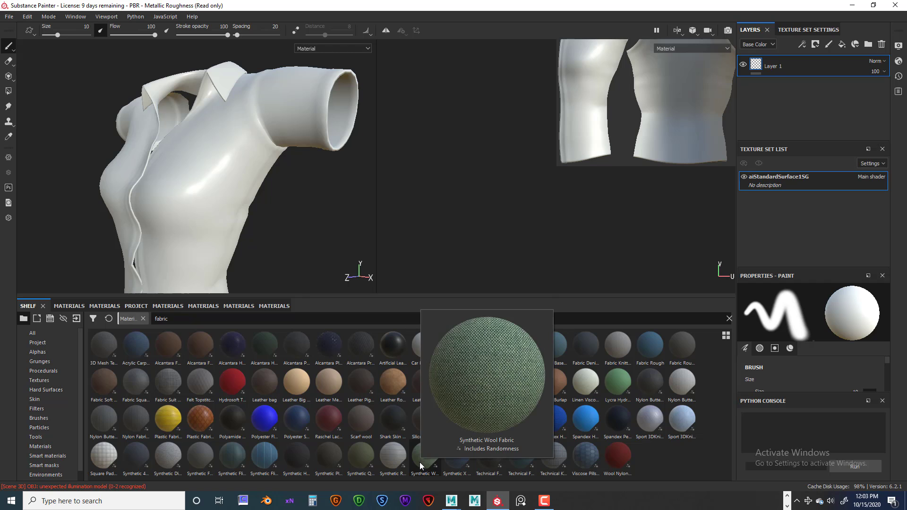
{"action": "left_click", "coordinate": [360, 455]}
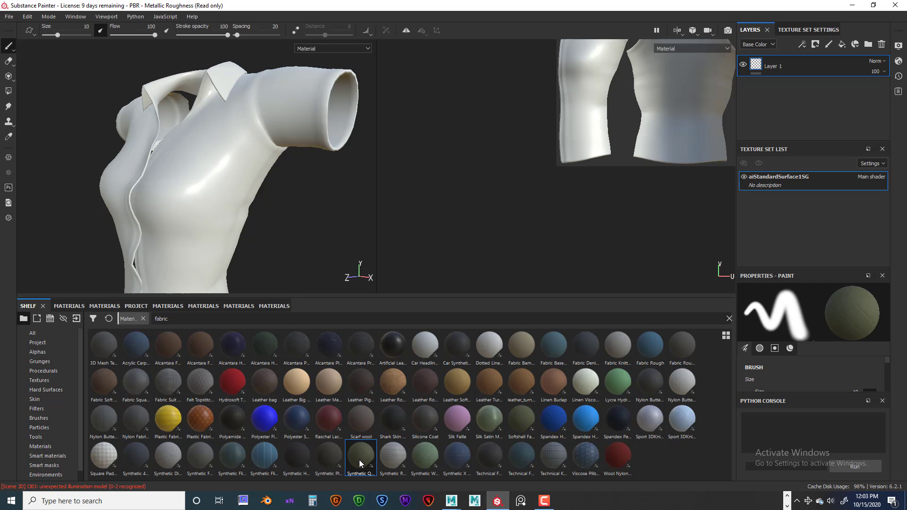
{"action": "left_click_drag", "start_coordinate": [359, 456], "coordinate": [230, 185]}
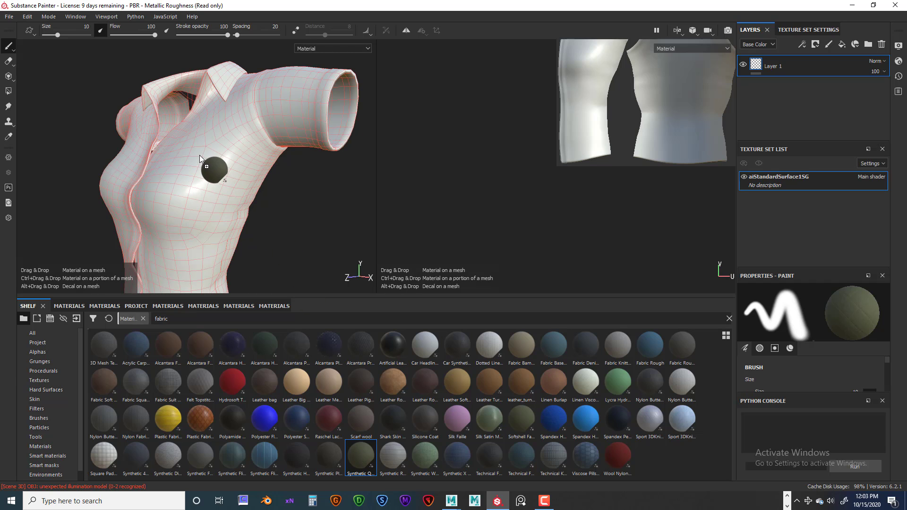
{"action": "left_click_drag", "start_coordinate": [199, 155], "coordinate": [673, 91]}
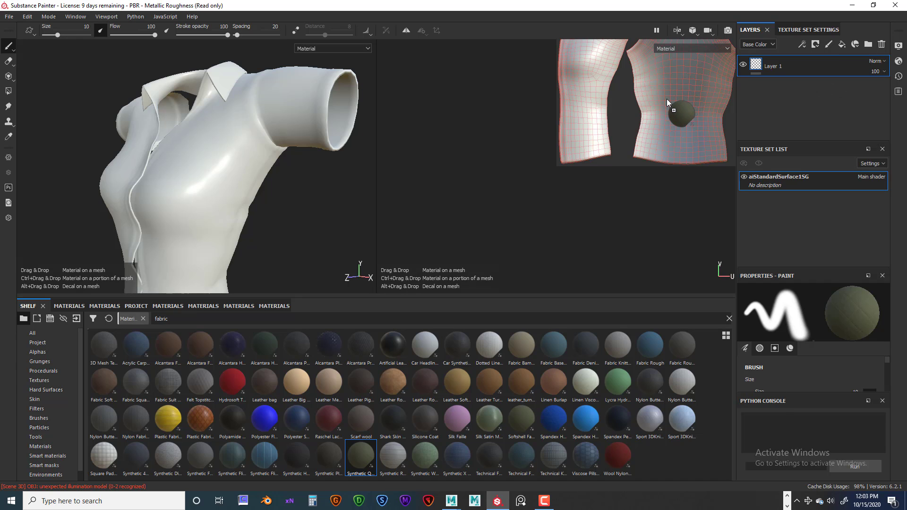
{"action": "left_click_drag", "start_coordinate": [667, 100], "coordinate": [666, 102]}
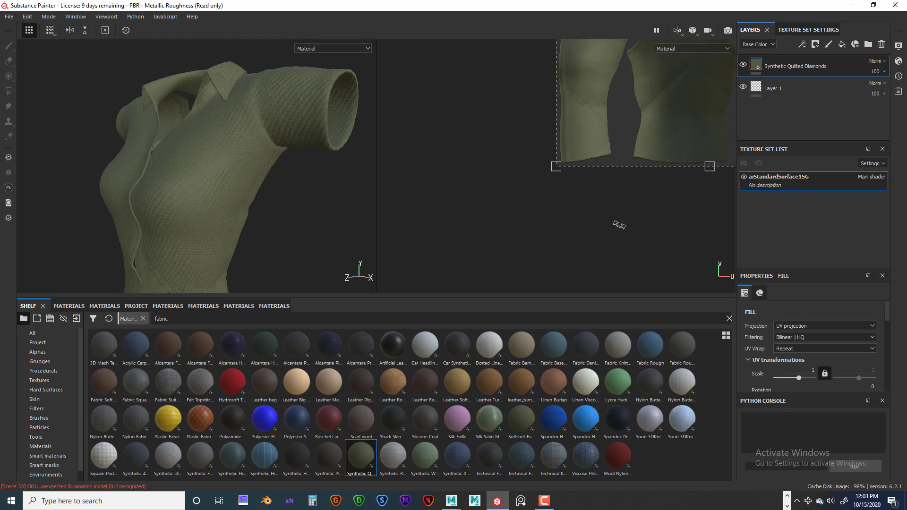
Set the UV scale of the Synthetic Quilted Diamonds fill layer to 15.4
{"action": "middle_click_drag", "start_coordinate": [608, 229], "coordinate": [477, 287], "text": "alt"}
{"action": "middle_click_drag", "start_coordinate": [631, 249], "coordinate": [601, 279], "text": "alt"}
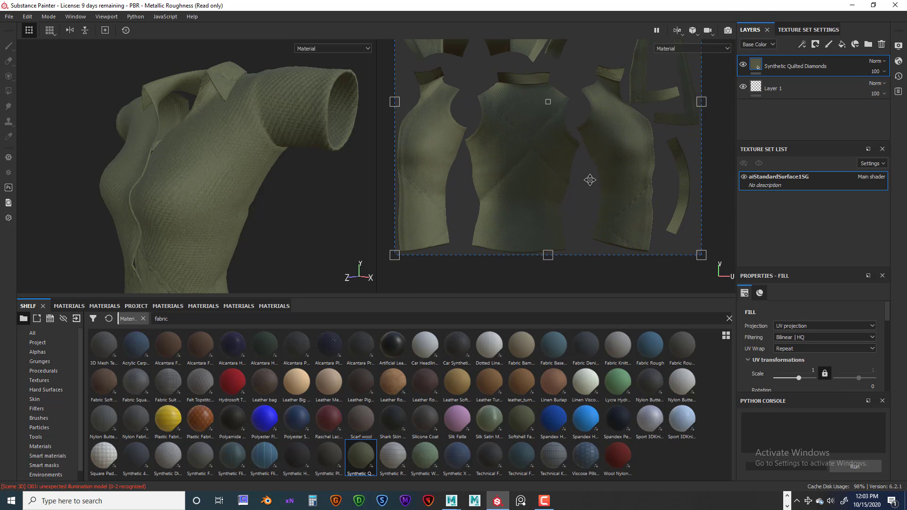
{"action": "middle_click_drag", "start_coordinate": [590, 180], "coordinate": [583, 225], "text": "alt"}
{"action": "scroll", "coordinate": [615, 208], "scroll_direction": "up", "scroll_amount": 2}
{"action": "scroll", "coordinate": [612, 206], "scroll_direction": "down", "scroll_amount": 5}
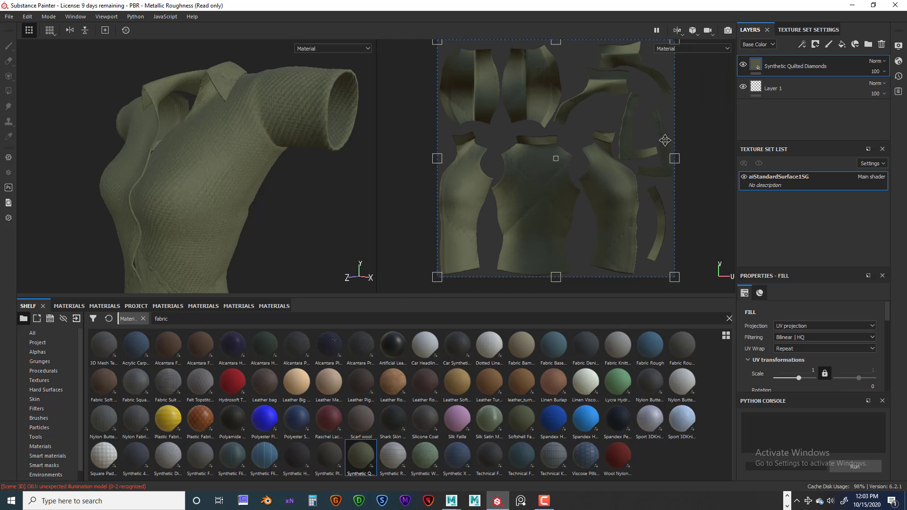
{"action": "middle_click_drag", "start_coordinate": [607, 112], "coordinate": [599, 127], "text": "alt"}
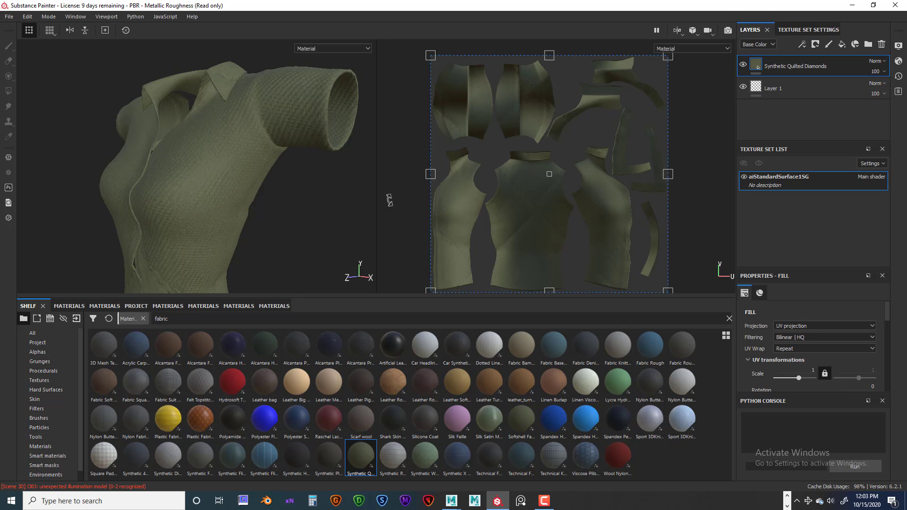
{"action": "scroll", "coordinate": [282, 213], "scroll_direction": "down", "scroll_amount": 1}
{"action": "scroll", "coordinate": [278, 214], "scroll_direction": "up", "scroll_amount": 3}
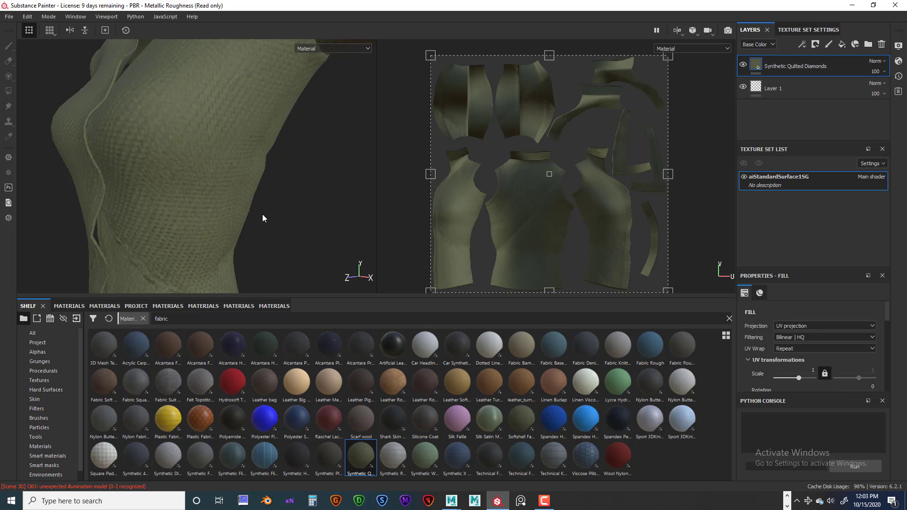
{"action": "scroll", "coordinate": [265, 219], "scroll_direction": "down", "scroll_amount": 2}
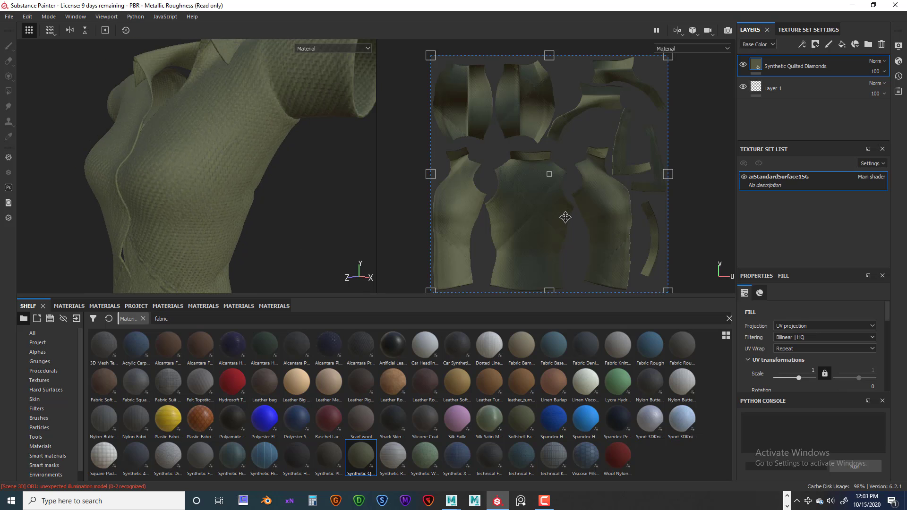
{"action": "scroll", "coordinate": [564, 217], "scroll_direction": "down", "scroll_amount": 1}
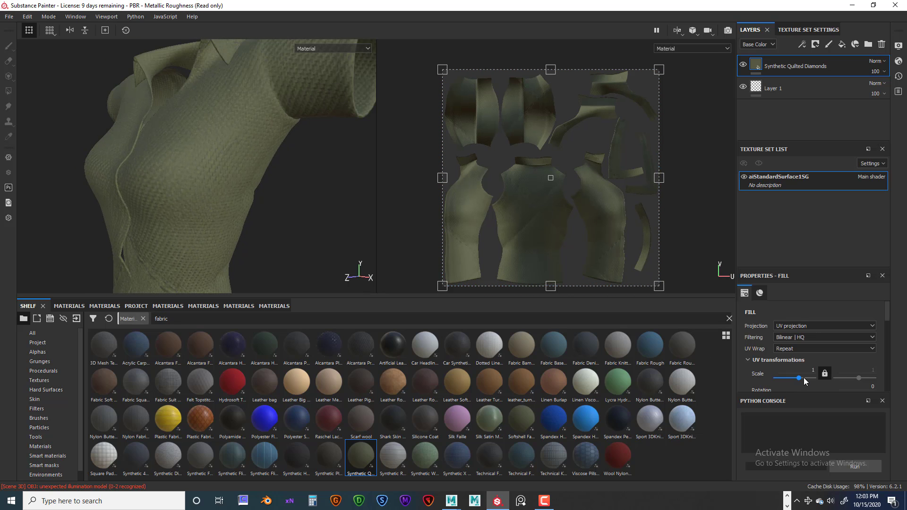
{"action": "left_click_drag", "start_coordinate": [800, 378], "coordinate": [804, 383]}
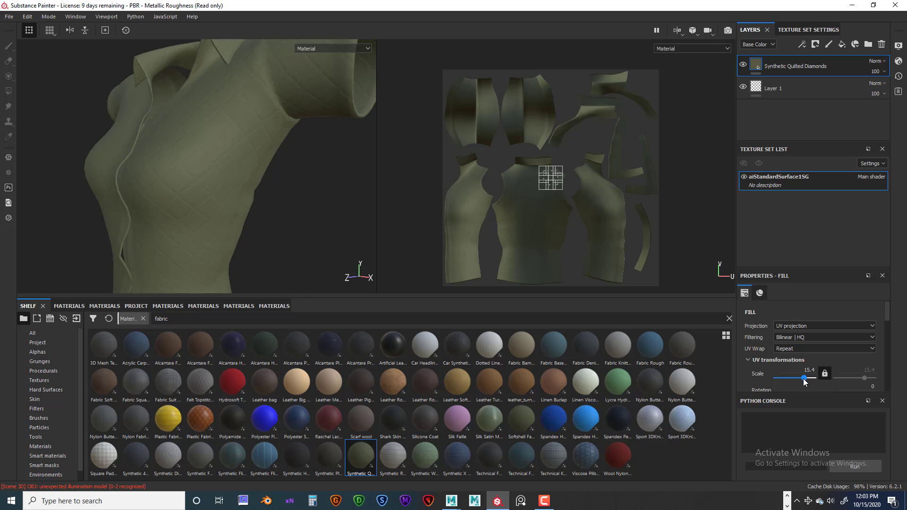
Examine the rescaled quilted pattern around the shirt's body from several angles
{"action": "left_click_drag", "start_coordinate": [312, 245], "coordinate": [312, 182], "text": "alt"}
{"action": "middle_click_drag", "start_coordinate": [312, 182], "coordinate": [278, 236], "text": "alt"}
{"action": "left_click_drag", "start_coordinate": [255, 226], "coordinate": [350, 231], "text": "alt"}
{"action": "middle_click_drag", "start_coordinate": [279, 220], "coordinate": [322, 180], "text": "alt"}
{"action": "left_click_drag", "start_coordinate": [322, 180], "coordinate": [299, 218], "text": "alt"}
{"action": "right_click_drag", "start_coordinate": [299, 218], "coordinate": [304, 225], "text": "alt"}
{"action": "mouse_move", "coordinate": [304, 225]}
{"action": "left_mouse_down", "text": "alt"}
{"action": "mouse_move", "coordinate": [309, 218]}
{"action": "mouse_move", "coordinate": [291, 220]}
{"action": "mouse_move", "coordinate": [309, 216]}
{"action": "left_mouse_up", "text": "alt"}
{"action": "scroll", "coordinate": [290, 221], "scroll_direction": "down", "scroll_amount": 4}
{"action": "middle_click_drag", "start_coordinate": [310, 216], "coordinate": [332, 179], "text": "alt"}
{"action": "left_click_drag", "start_coordinate": [331, 179], "coordinate": [300, 200], "text": "alt"}
{"action": "middle_click_drag", "start_coordinate": [300, 200], "coordinate": [272, 186], "text": "alt"}
{"action": "mouse_move", "coordinate": [272, 186]}
{"action": "left_mouse_down", "text": "alt"}
{"action": "mouse_move", "coordinate": [290, 173]}
{"action": "mouse_move", "coordinate": [289, 162]}
{"action": "mouse_move", "coordinate": [274, 155]}
{"action": "mouse_move", "coordinate": [300, 133]}
{"action": "mouse_move", "coordinate": [267, 169]}
{"action": "mouse_move", "coordinate": [183, 181]}
{"action": "mouse_move", "coordinate": [260, 189]}
{"action": "left_mouse_up", "text": "alt"}
{"action": "left_click_drag", "start_coordinate": [207, 163], "coordinate": [277, 204], "text": "alt"}
Inspect the quilted pattern up close around the collar and neckline opening
{"action": "scroll", "coordinate": [277, 200], "scroll_direction": "up", "scroll_amount": 5}
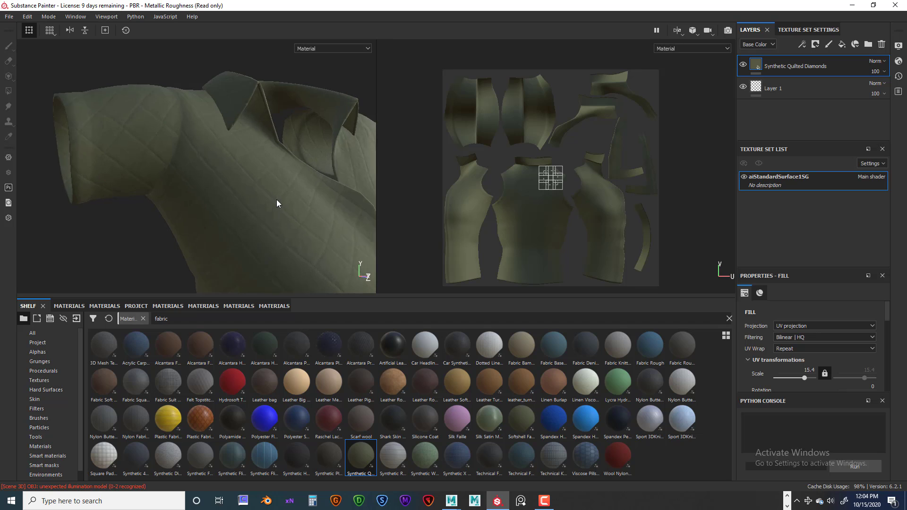
{"action": "left_click_drag", "start_coordinate": [256, 174], "coordinate": [268, 236], "text": "alt"}
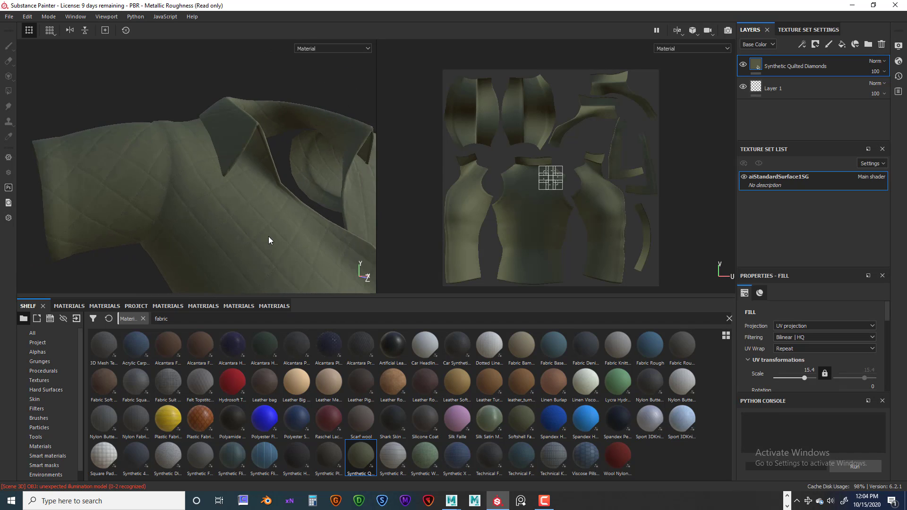
{"action": "scroll", "coordinate": [268, 236], "scroll_direction": "up", "scroll_amount": 5}
{"action": "middle_click_drag", "start_coordinate": [283, 236], "coordinate": [223, 203], "text": "alt"}
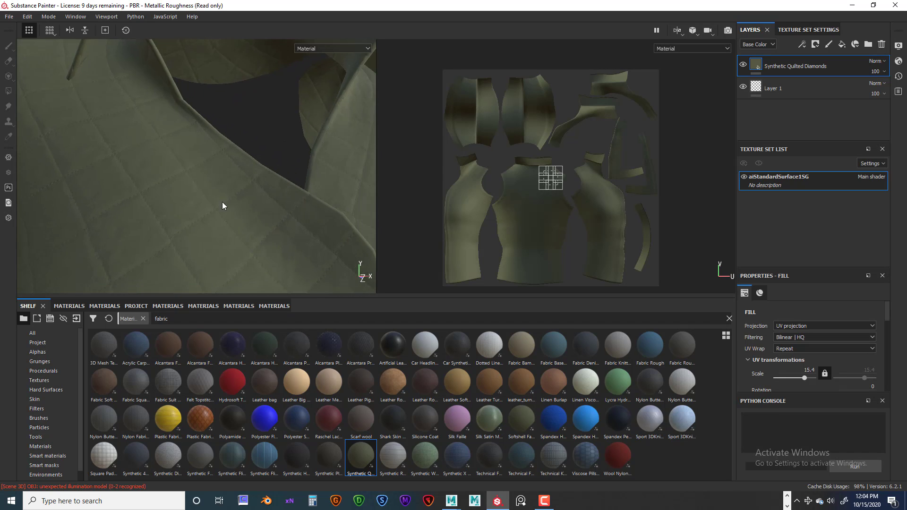
{"action": "scroll", "coordinate": [313, 229], "scroll_direction": "up", "scroll_amount": 3}
{"action": "scroll", "coordinate": [319, 238], "scroll_direction": "down", "scroll_amount": 7}
{"action": "left_click_drag", "start_coordinate": [319, 237], "coordinate": [296, 207], "text": "alt"}
{"action": "scroll", "coordinate": [269, 216], "scroll_direction": "up", "scroll_amount": 2}
{"action": "scroll", "coordinate": [269, 217], "scroll_direction": "down", "scroll_amount": 5}
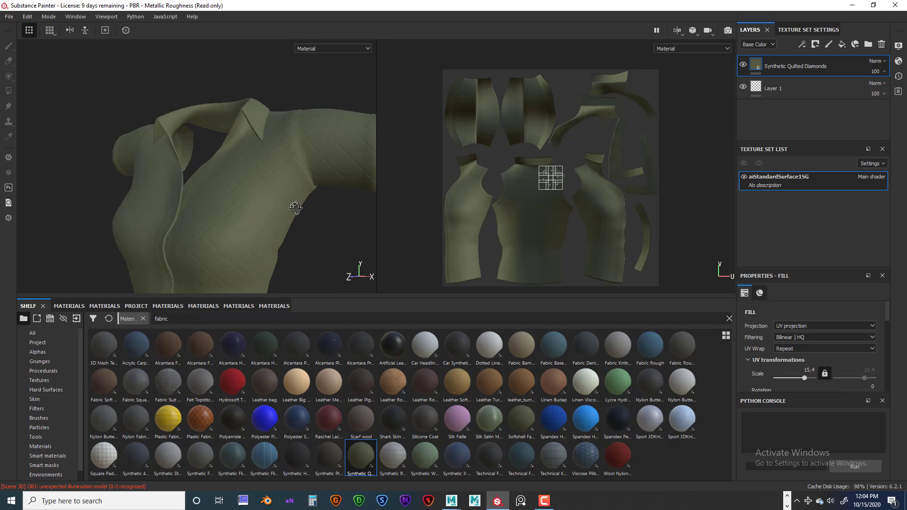
Check how the quilted diamonds look on the shirt's shoulder, sleeve and front
{"action": "middle_click_drag", "start_coordinate": [296, 208], "coordinate": [280, 154], "text": "alt"}
{"action": "left_click_drag", "start_coordinate": [279, 154], "coordinate": [282, 197], "text": "alt"}
{"action": "middle_click_drag", "start_coordinate": [283, 197], "coordinate": [279, 164], "text": "alt"}
{"action": "mouse_move", "coordinate": [289, 197]}
{"action": "left_mouse_down", "text": "alt"}
{"action": "mouse_move", "coordinate": [274, 202]}
{"action": "mouse_move", "coordinate": [289, 201]}
{"action": "left_mouse_up", "text": "alt"}
{"action": "middle_click_drag", "start_coordinate": [248, 176], "coordinate": [249, 240], "text": "alt"}
{"action": "left_click_drag", "start_coordinate": [249, 240], "coordinate": [274, 247], "text": "alt"}
{"action": "middle_click_drag", "start_coordinate": [277, 188], "coordinate": [255, 252], "text": "alt"}
{"action": "mouse_move", "coordinate": [246, 243]}
{"action": "left_mouse_down", "text": "alt"}
{"action": "mouse_move", "coordinate": [222, 247]}
{"action": "mouse_move", "coordinate": [238, 245]}
{"action": "left_mouse_up", "text": "alt"}
{"action": "left_click_drag", "start_coordinate": [277, 186], "coordinate": [306, 182], "text": "alt"}
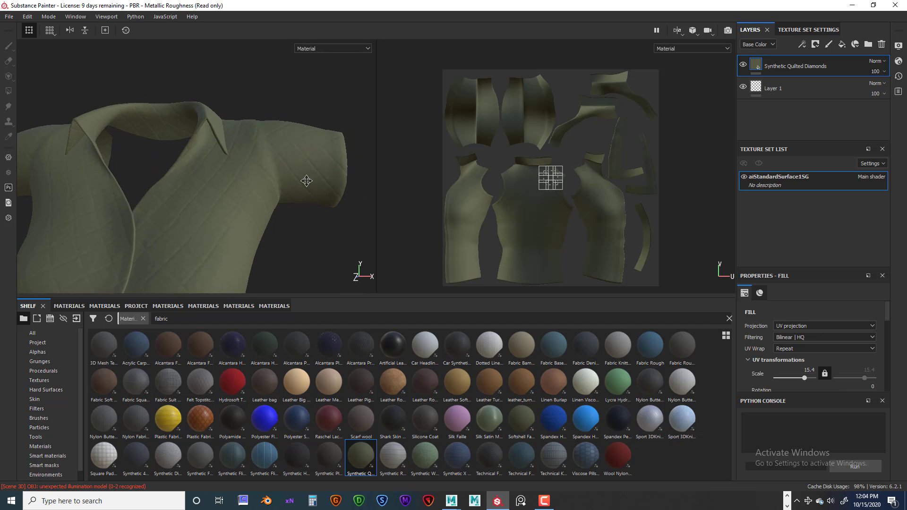
{"action": "mouse_move", "coordinate": [273, 207]}
{"action": "middle_mouse_down", "text": "alt"}
{"action": "mouse_move", "coordinate": [306, 186]}
{"action": "mouse_move", "coordinate": [286, 204]}
{"action": "middle_mouse_up", "text": "alt"}
{"action": "left_click_drag", "start_coordinate": [286, 206], "coordinate": [271, 222], "text": "alt"}
{"action": "middle_click_drag", "start_coordinate": [271, 222], "coordinate": [328, 235], "text": "alt"}
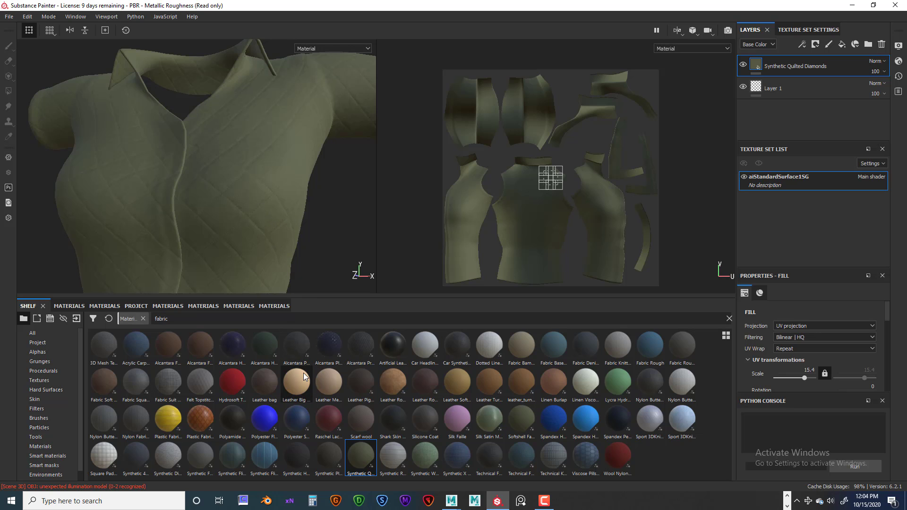
Replace the Synthetic Quilted Diamonds layer with a Fabric Suit Vintage fill on the whole shirt at a UV scale of 15.4
{"action": "left_click", "coordinate": [881, 44]}
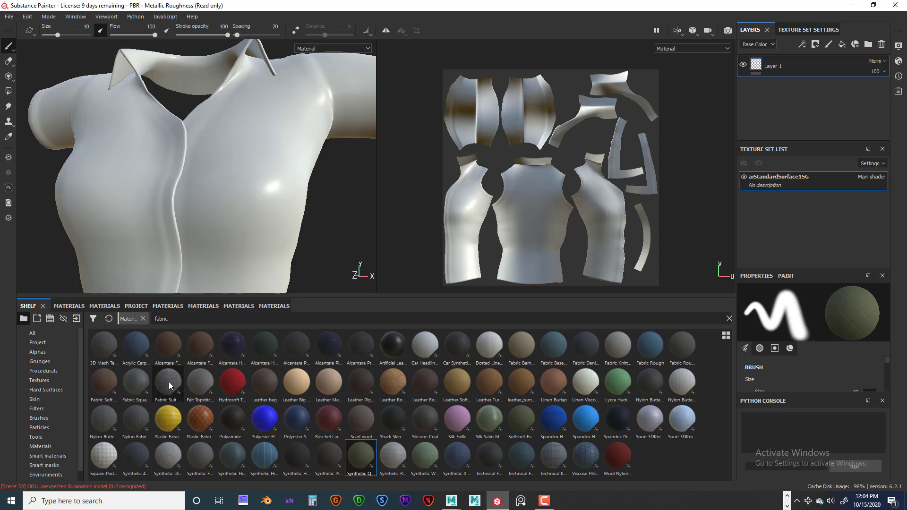
{"action": "mouse_move", "coordinate": [168, 382]}
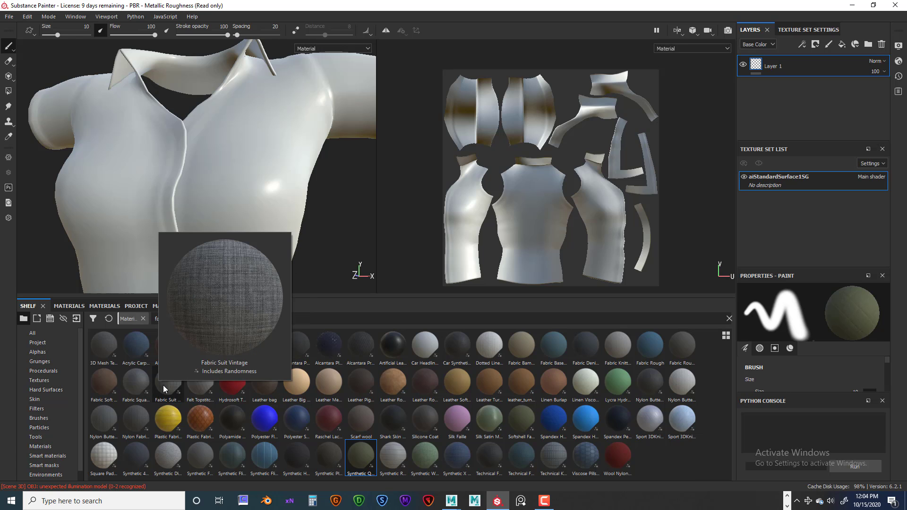
{"action": "left_click_drag", "start_coordinate": [162, 387], "coordinate": [227, 232]}
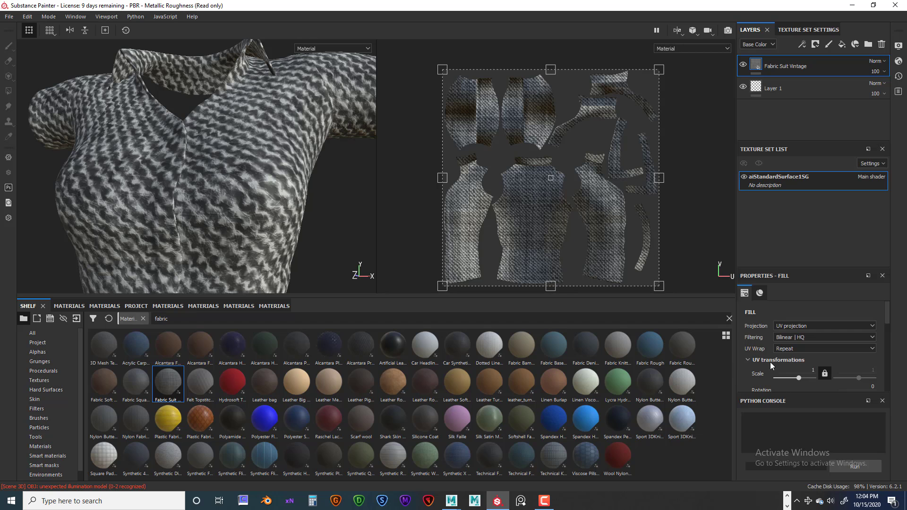
{"action": "left_click_drag", "start_coordinate": [800, 379], "coordinate": [803, 378]}
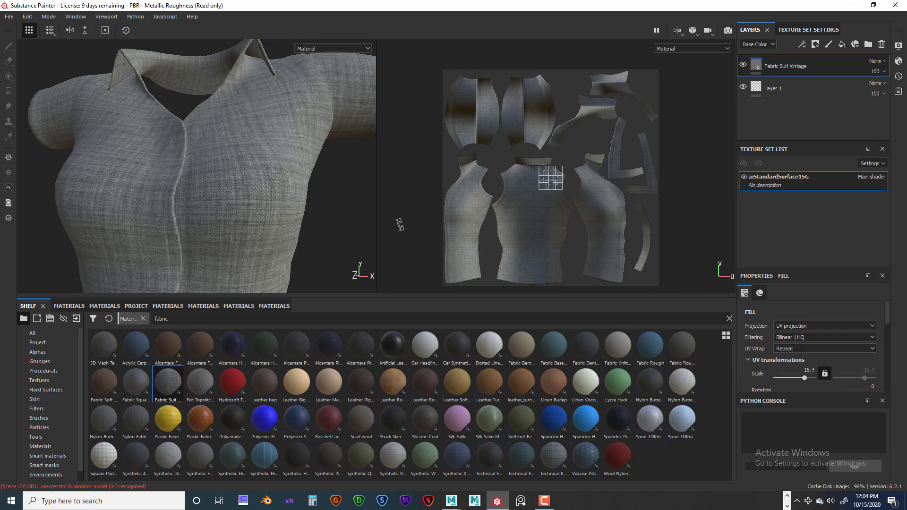
Examine the Fabric Suit Vintage weave on the shirt's front, back and side
{"action": "scroll", "coordinate": [399, 225], "scroll_direction": "up", "scroll_amount": 2}
{"action": "scroll", "coordinate": [319, 227], "scroll_direction": "up", "scroll_amount": 2}
{"action": "scroll", "coordinate": [302, 245], "scroll_direction": "up", "scroll_amount": 4}
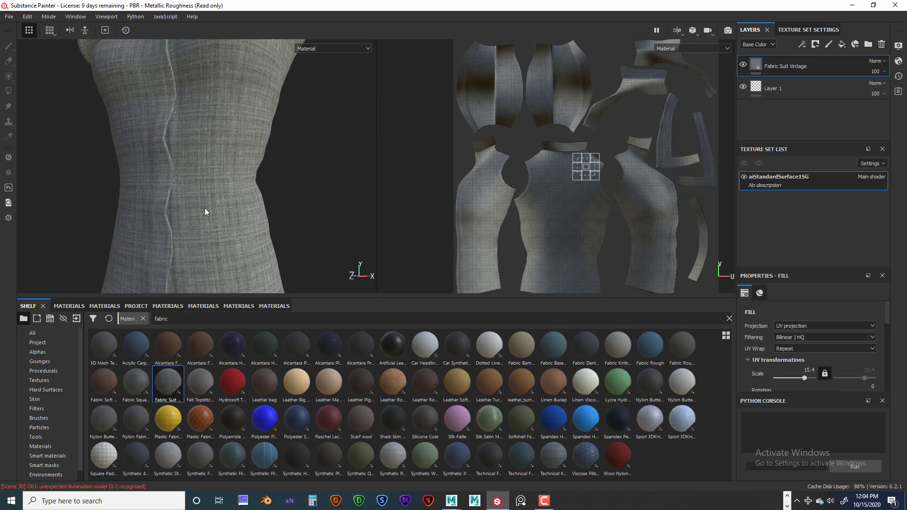
{"action": "middle_click_drag", "start_coordinate": [205, 212], "coordinate": [210, 87]}
{"action": "left_click_drag", "start_coordinate": [253, 178], "coordinate": [188, 149], "text": "alt"}
{"action": "scroll", "coordinate": [253, 183], "scroll_direction": "down", "scroll_amount": 5}
{"action": "middle_click_drag", "start_coordinate": [297, 188], "coordinate": [226, 148], "text": "alt"}
{"action": "scroll", "coordinate": [226, 148], "scroll_direction": "up", "scroll_amount": 1}
{"action": "middle_click_drag", "start_coordinate": [236, 186], "coordinate": [222, 150], "text": "alt"}
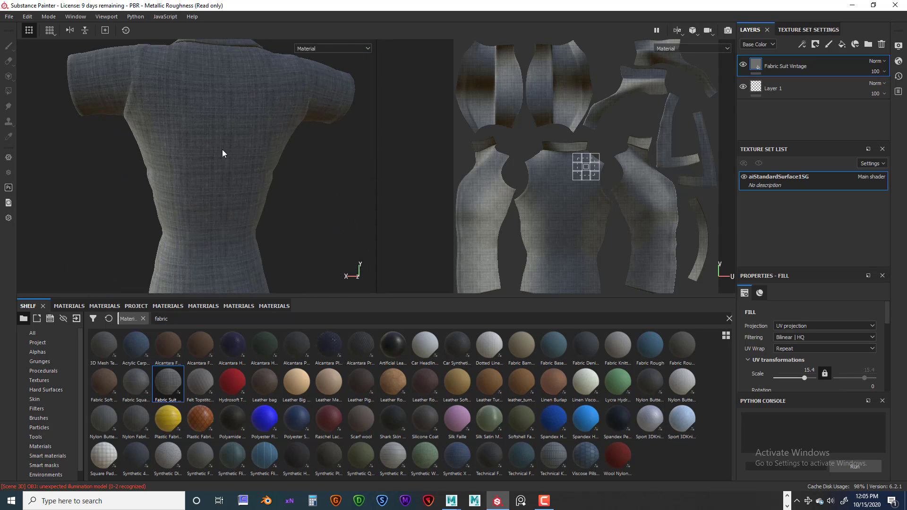
{"action": "left_click_drag", "start_coordinate": [223, 154], "coordinate": [165, 130], "text": "alt"}
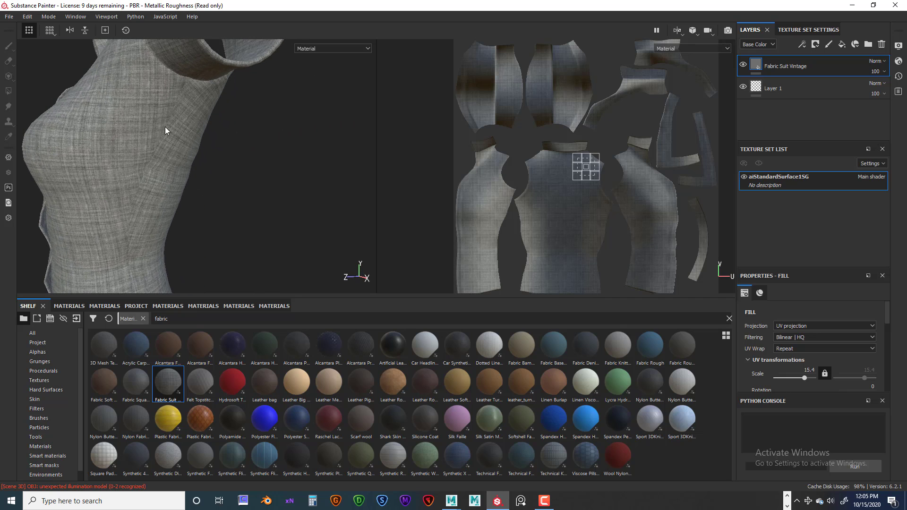
Inspect the suit fabric's weave up close at the collar, shoulder seam and chest
{"action": "left_click_drag", "start_coordinate": [141, 273], "coordinate": [258, 225], "text": "alt"}
{"action": "left_click_drag", "start_coordinate": [225, 177], "coordinate": [256, 206], "text": "alt"}
{"action": "scroll", "coordinate": [257, 205], "scroll_direction": "down", "scroll_amount": 2}
{"action": "scroll", "coordinate": [281, 194], "scroll_direction": "up", "scroll_amount": 5}
{"action": "middle_click_drag", "start_coordinate": [262, 150], "coordinate": [262, 239], "text": "alt"}
{"action": "scroll", "coordinate": [246, 199], "scroll_direction": "up", "scroll_amount": 2}
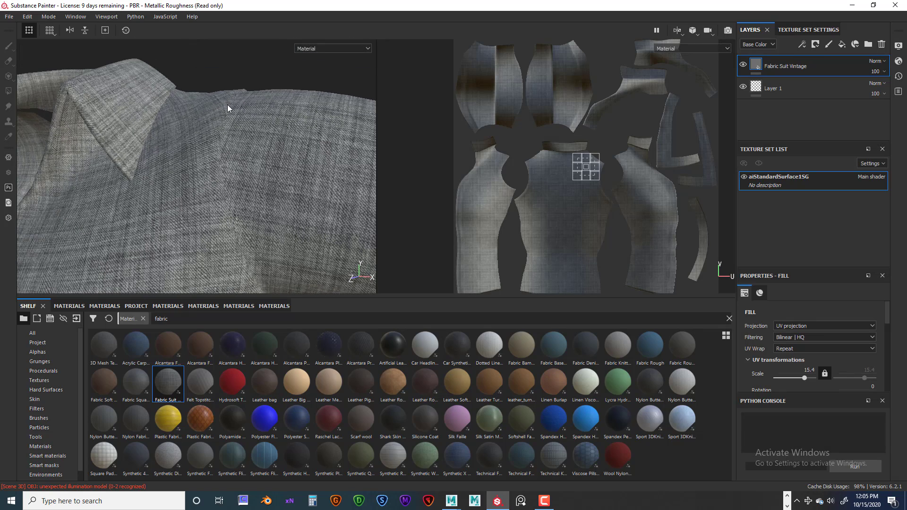
{"action": "middle_click_drag", "start_coordinate": [266, 239], "coordinate": [255, 183], "text": "alt"}
{"action": "scroll", "coordinate": [194, 214], "scroll_direction": "down", "scroll_amount": 3}
{"action": "middle_click_drag", "start_coordinate": [180, 211], "coordinate": [293, 183], "text": "alt"}
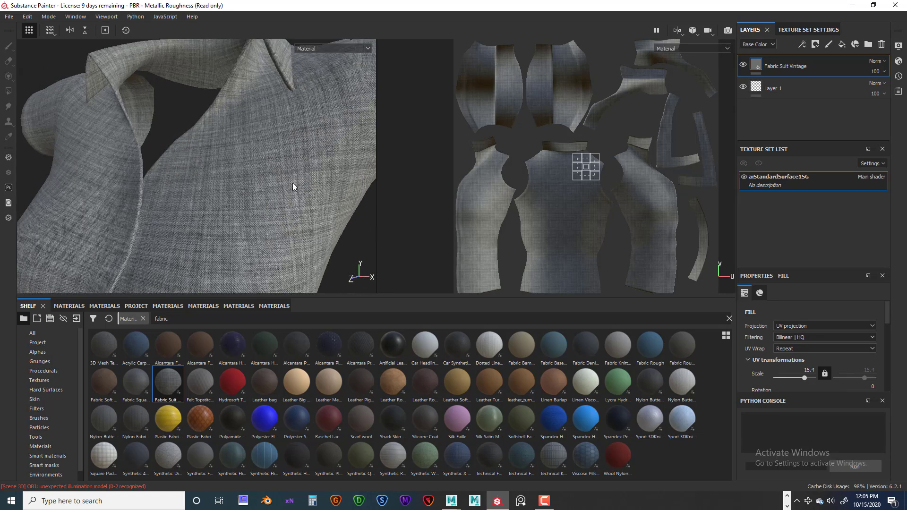
Review the suit fabric on the whole shirt from the front and side
{"action": "scroll", "coordinate": [283, 185], "scroll_direction": "down", "scroll_amount": 3}
{"action": "left_click_drag", "start_coordinate": [280, 186], "coordinate": [300, 193], "text": "alt"}
{"action": "left_click_drag", "start_coordinate": [242, 173], "coordinate": [301, 208], "text": "alt"}
{"action": "scroll", "coordinate": [278, 187], "scroll_direction": "down", "scroll_amount": 3}
{"action": "right_click_drag", "start_coordinate": [302, 209], "coordinate": [280, 205], "text": "alt"}
{"action": "middle_click_drag", "start_coordinate": [279, 205], "coordinate": [248, 159], "text": "ctrl+alt"}
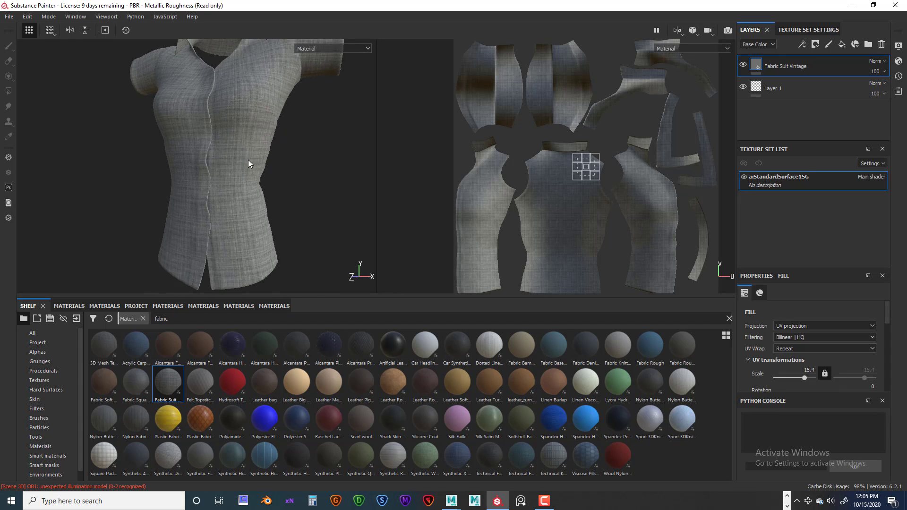
{"action": "left_click_drag", "start_coordinate": [266, 193], "coordinate": [245, 172], "text": "alt"}
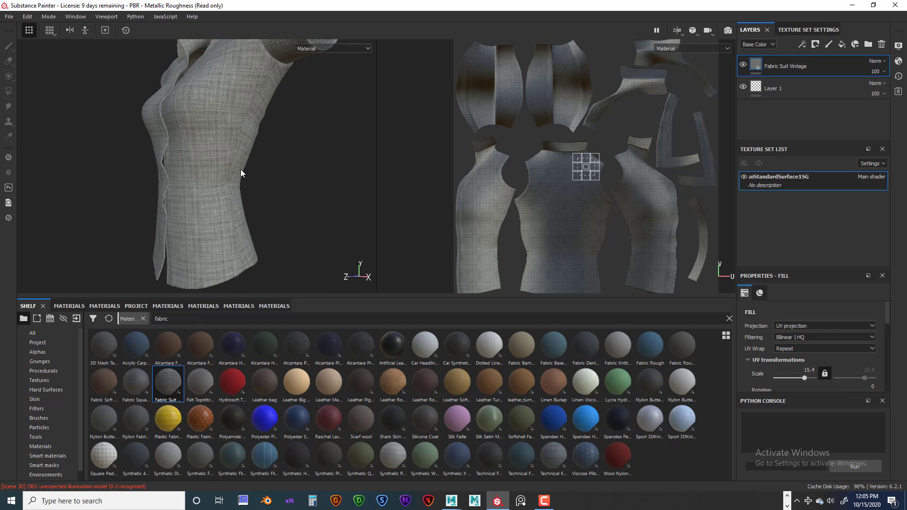
{"action": "mouse_move", "coordinate": [240, 169]}
{"action": "right_mouse_down", "text": "alt"}
{"action": "mouse_move", "coordinate": [261, 181]}
{"action": "mouse_move", "coordinate": [232, 158]}
{"action": "right_mouse_up", "text": "alt"}
{"action": "mouse_move", "coordinate": [208, 150]}
{"action": "left_mouse_down", "text": "alt"}
{"action": "mouse_move", "coordinate": [222, 177]}
{"action": "mouse_move", "coordinate": [275, 168]}
{"action": "mouse_move", "coordinate": [243, 148]}
{"action": "mouse_move", "coordinate": [274, 196]}
{"action": "mouse_move", "coordinate": [307, 176]}
{"action": "mouse_move", "coordinate": [266, 189]}
{"action": "mouse_move", "coordinate": [279, 202]}
{"action": "mouse_move", "coordinate": [247, 197]}
{"action": "mouse_move", "coordinate": [293, 178]}
{"action": "mouse_move", "coordinate": [199, 178]}
{"action": "mouse_move", "coordinate": [324, 179]}
{"action": "mouse_move", "coordinate": [174, 180]}
{"action": "mouse_move", "coordinate": [277, 166]}
{"action": "mouse_move", "coordinate": [199, 170]}
{"action": "mouse_move", "coordinate": [255, 186]}
{"action": "mouse_move", "coordinate": [187, 188]}
{"action": "mouse_move", "coordinate": [309, 227]}
{"action": "mouse_move", "coordinate": [263, 170]}
{"action": "mouse_move", "coordinate": [217, 192]}
{"action": "mouse_move", "coordinate": [275, 196]}
{"action": "mouse_move", "coordinate": [200, 199]}
{"action": "mouse_move", "coordinate": [239, 194]}
{"action": "mouse_move", "coordinate": [211, 181]}
{"action": "mouse_move", "coordinate": [254, 175]}
{"action": "mouse_move", "coordinate": [252, 193]}
{"action": "mouse_move", "coordinate": [211, 180]}
{"action": "mouse_move", "coordinate": [220, 185]}
{"action": "left_mouse_up", "text": "alt"}
{"action": "scroll", "coordinate": [271, 194], "scroll_direction": "up", "scroll_amount": 3}
{"action": "scroll", "coordinate": [266, 196], "scroll_direction": "down", "scroll_amount": 5}
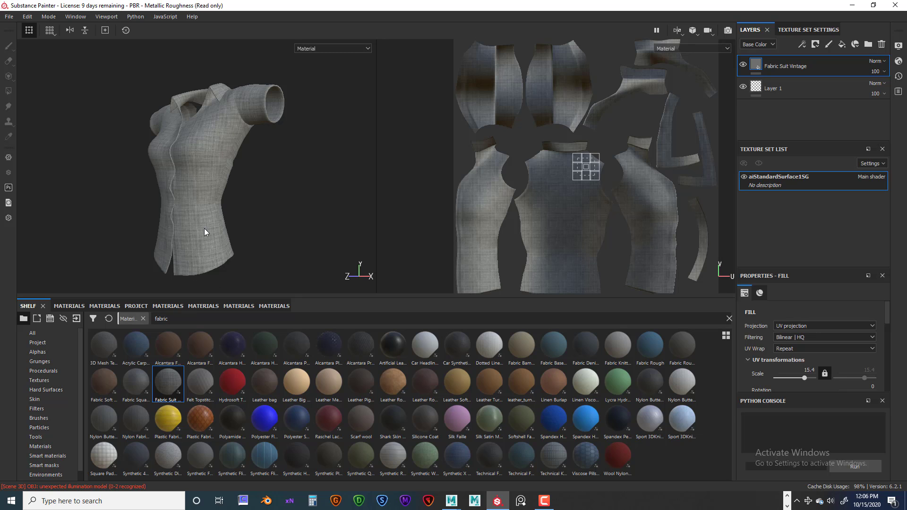
Check the suit fabric from the shirt's lower hem up to the collar and sleeve
{"action": "scroll", "coordinate": [212, 239], "scroll_direction": "down", "scroll_amount": 2}
{"action": "scroll", "coordinate": [224, 229], "scroll_direction": "up", "scroll_amount": 6}
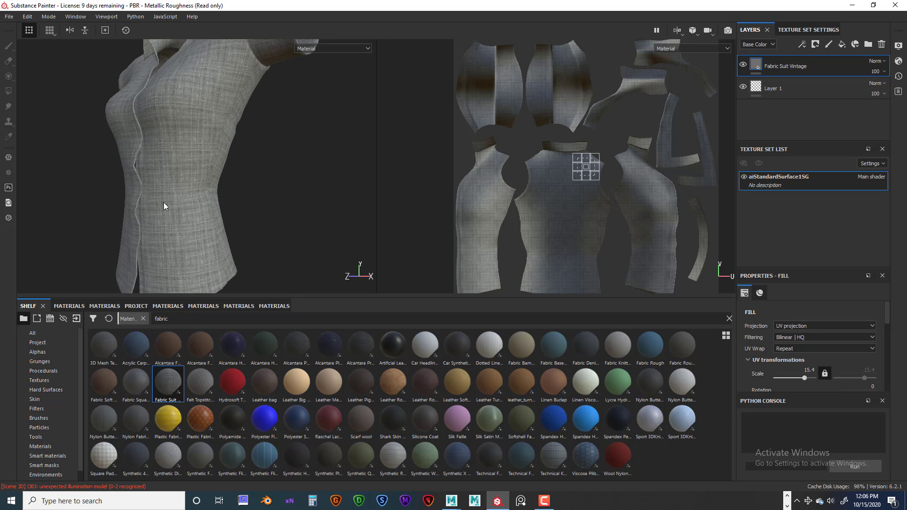
{"action": "middle_click_drag", "start_coordinate": [222, 219], "coordinate": [256, 199], "text": "alt"}
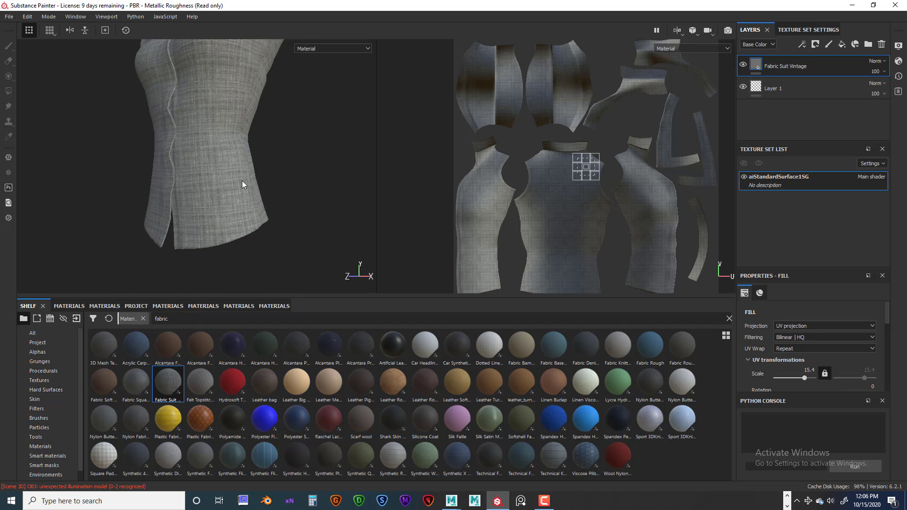
{"action": "middle_click_drag", "start_coordinate": [237, 134], "coordinate": [230, 190], "text": "alt"}
{"action": "mouse_move", "coordinate": [215, 119]}
{"action": "middle_mouse_down", "text": "alt"}
{"action": "mouse_move", "coordinate": [211, 154]}
{"action": "mouse_move", "coordinate": [221, 150]}
{"action": "mouse_move", "coordinate": [226, 162]}
{"action": "middle_mouse_up", "text": "alt"}
{"action": "left_click_drag", "start_coordinate": [198, 138], "coordinate": [214, 135], "text": "alt"}
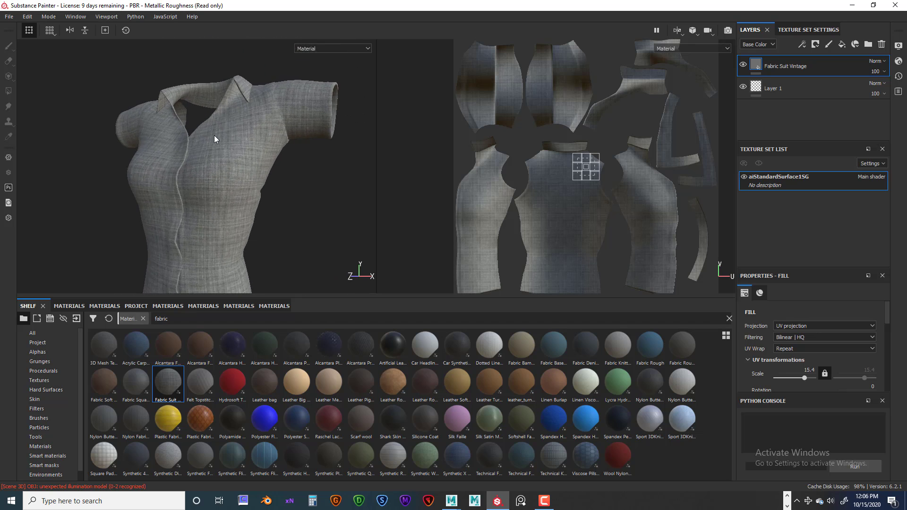
{"action": "middle_click_drag", "start_coordinate": [256, 116], "coordinate": [281, 82], "text": "alt"}
{"action": "scroll", "coordinate": [214, 158], "scroll_direction": "down", "scroll_amount": 3}
{"action": "scroll", "coordinate": [244, 152], "scroll_direction": "up", "scroll_amount": 5}
{"action": "middle_click_drag", "start_coordinate": [252, 126], "coordinate": [246, 203], "text": "alt"}
{"action": "left_click_drag", "start_coordinate": [287, 132], "coordinate": [259, 217], "text": "alt"}
{"action": "middle_click_drag", "start_coordinate": [260, 217], "coordinate": [258, 190], "text": "alt"}
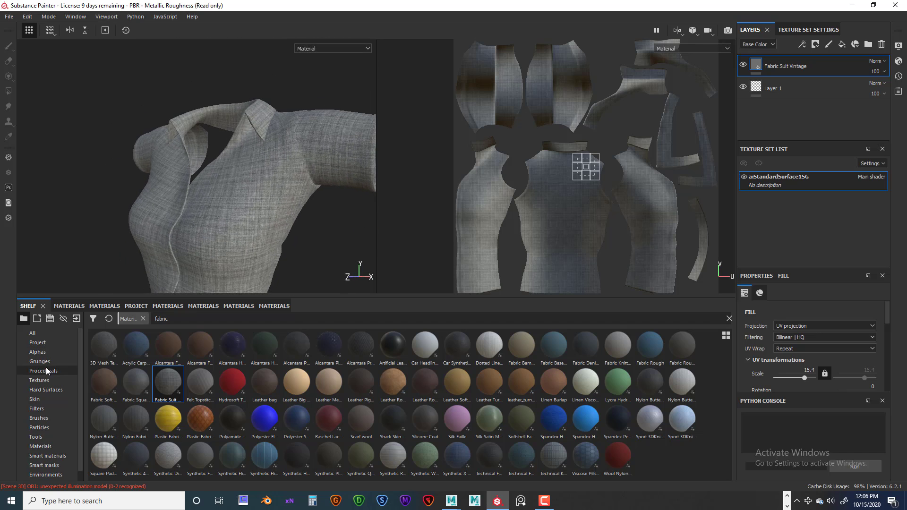
Browse the shelf's alphas, filters, skin and hard surface resources for a detail to add to the shirt
{"action": "left_click", "coordinate": [41, 351]}
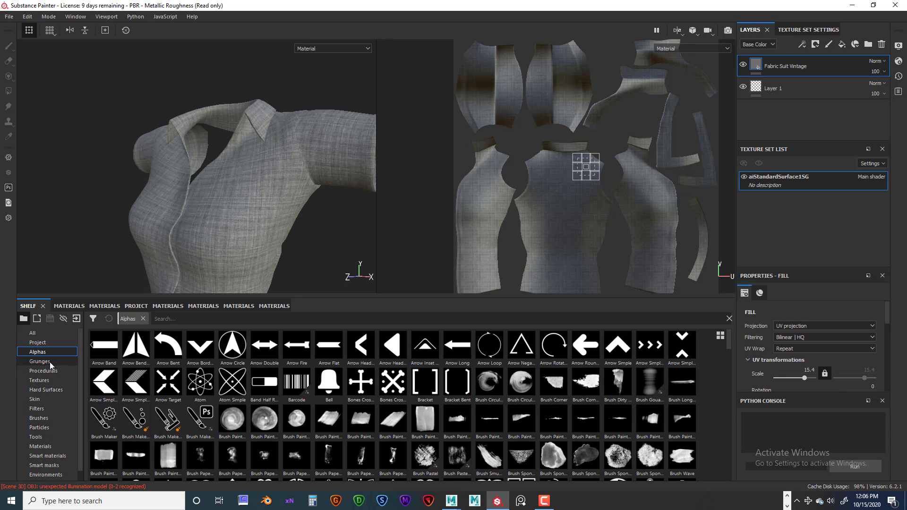
{"action": "scroll", "coordinate": [57, 369], "scroll_direction": "down", "scroll_amount": 1}
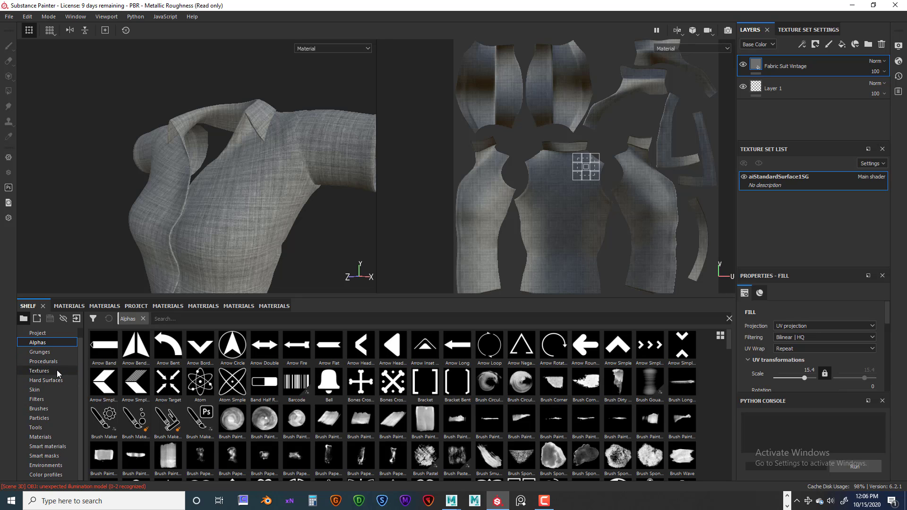
{"action": "left_click", "coordinate": [47, 407]}
{"action": "left_click", "coordinate": [39, 400]}
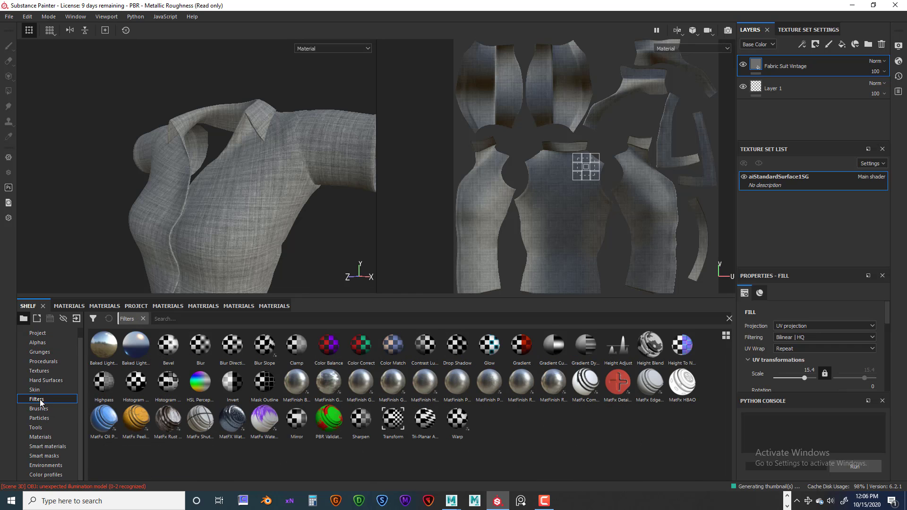
{"action": "left_click", "coordinate": [39, 390]}
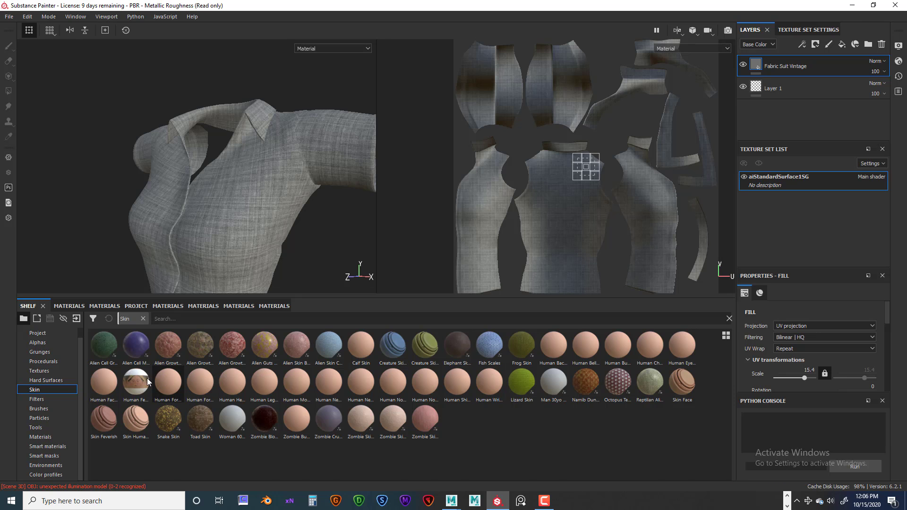
{"action": "left_click", "coordinate": [52, 380]}
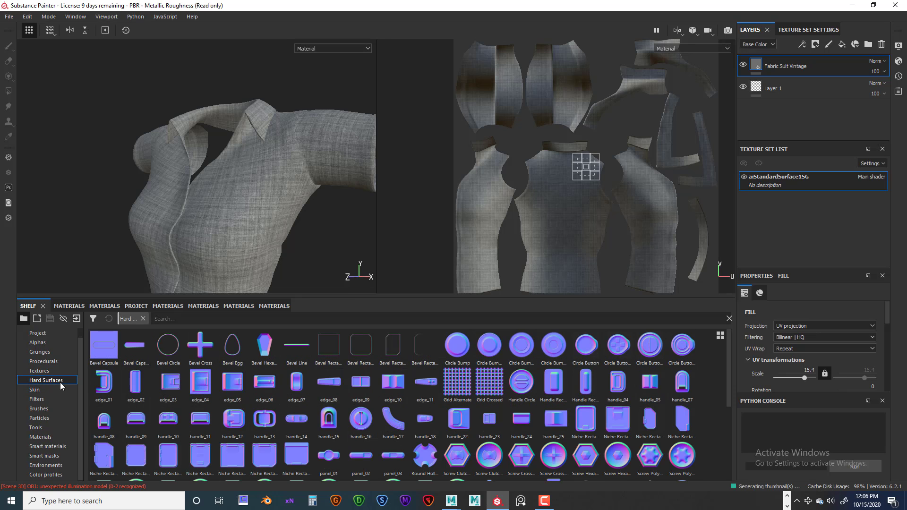
{"action": "scroll", "coordinate": [499, 385], "scroll_direction": "down", "scroll_amount": 3}
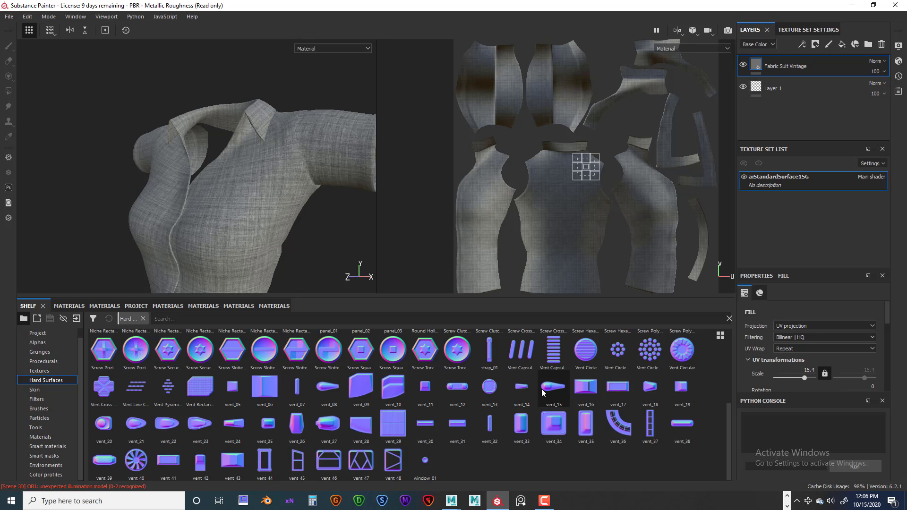
Look through the shelf's hard surface resources again and show the alphas
{"action": "scroll", "coordinate": [523, 410], "scroll_direction": "up", "scroll_amount": 3}
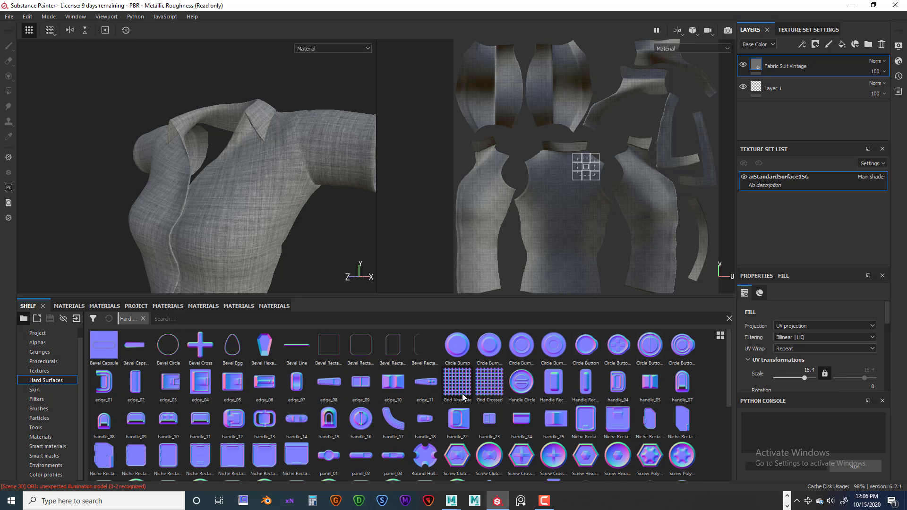
{"action": "scroll", "coordinate": [463, 397], "scroll_direction": "down", "scroll_amount": 4}
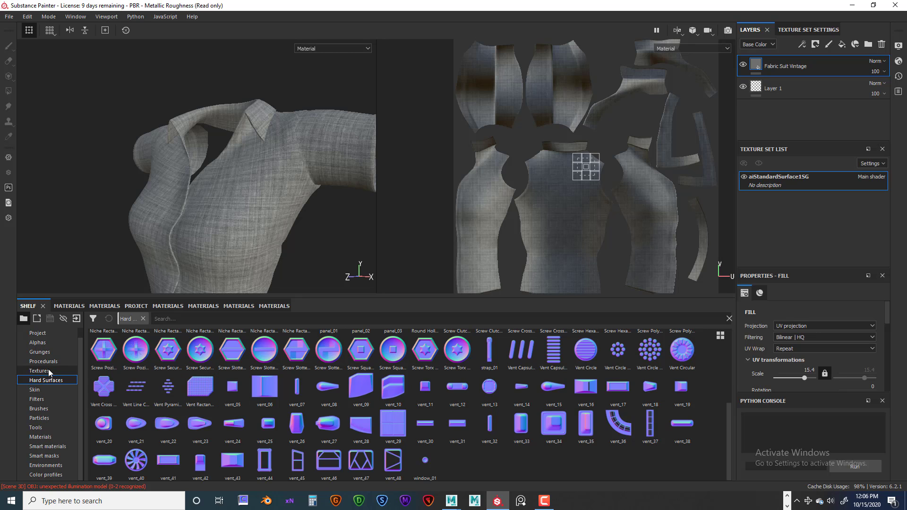
{"action": "left_click", "coordinate": [38, 343]}
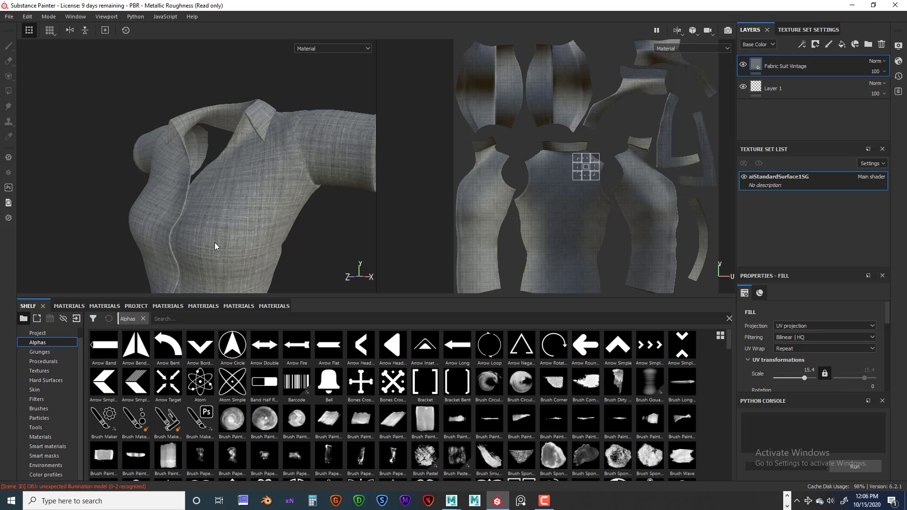
Review the suit fabric on the shirt from several angles until the whole garment is in view
{"action": "left_click_drag", "start_coordinate": [228, 192], "coordinate": [310, 191], "text": "alt"}
{"action": "left_click_drag", "start_coordinate": [231, 200], "coordinate": [198, 203], "text": "alt"}
{"action": "middle_click_drag", "start_coordinate": [198, 203], "coordinate": [222, 207], "text": "alt"}
{"action": "left_click_drag", "start_coordinate": [228, 208], "coordinate": [207, 215], "text": "alt"}
{"action": "right_click_drag", "start_coordinate": [217, 213], "coordinate": [385, 220], "text": "alt"}
{"action": "middle_click_drag", "start_coordinate": [256, 198], "coordinate": [228, 236], "text": "alt"}
{"action": "right_click_drag", "start_coordinate": [233, 209], "coordinate": [96, 206], "text": "alt"}
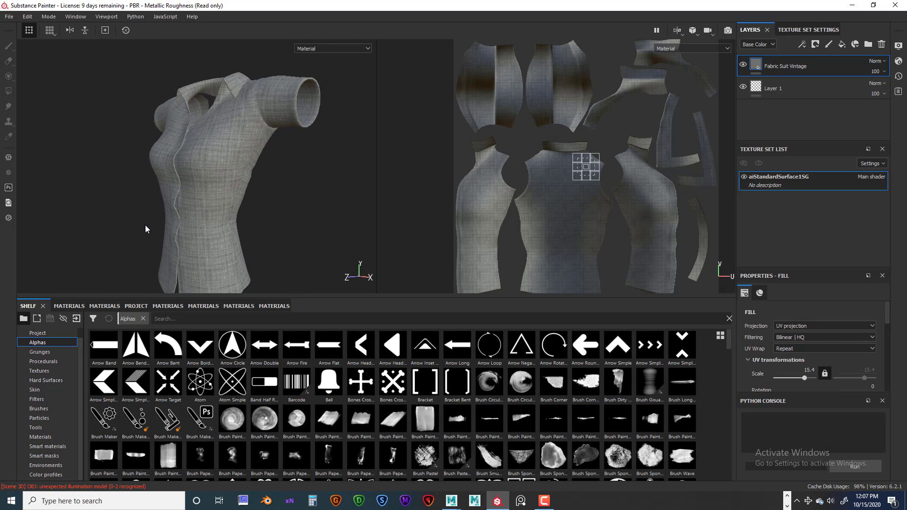
Start a texture export for the shirt and set its output template to PBR Metallic Roughness
{"action": "left_click", "coordinate": [8, 17]}
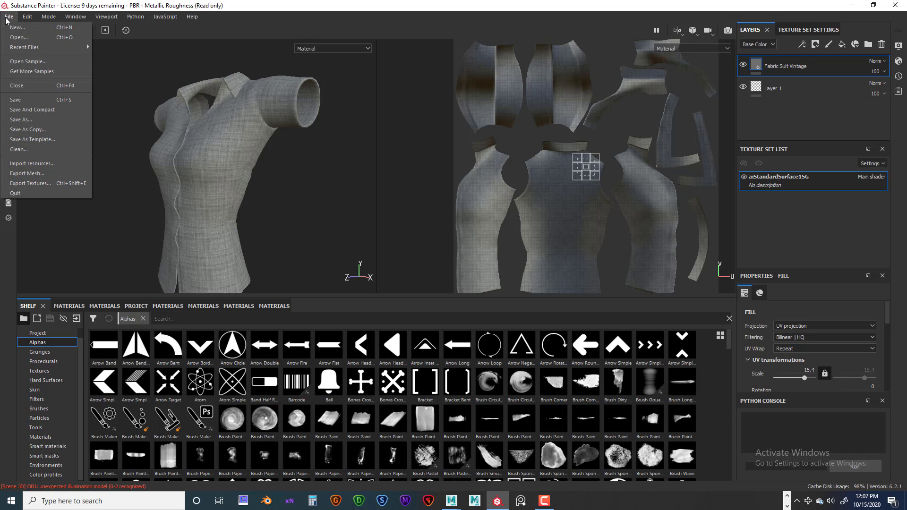
{"action": "left_click", "coordinate": [40, 185]}
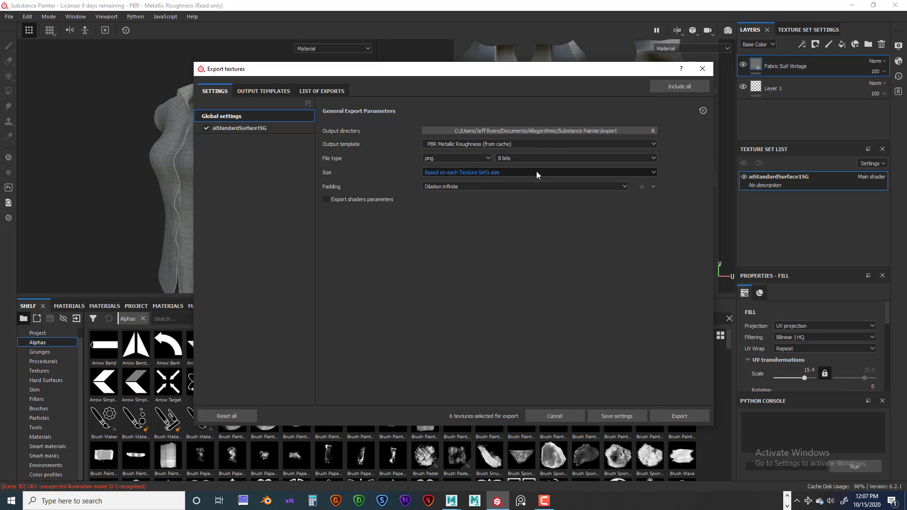
{"action": "left_click", "coordinate": [654, 143]}
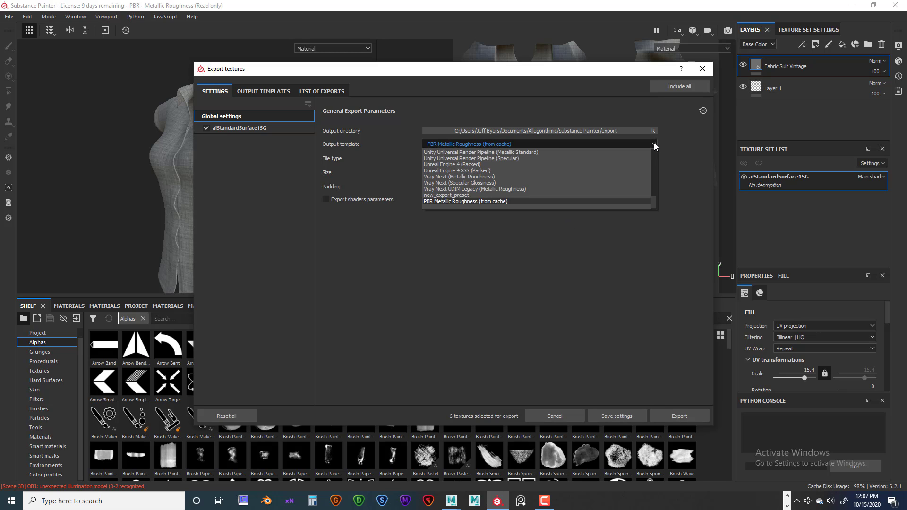
{"action": "scroll", "coordinate": [444, 152], "scroll_direction": "up", "scroll_amount": 8}
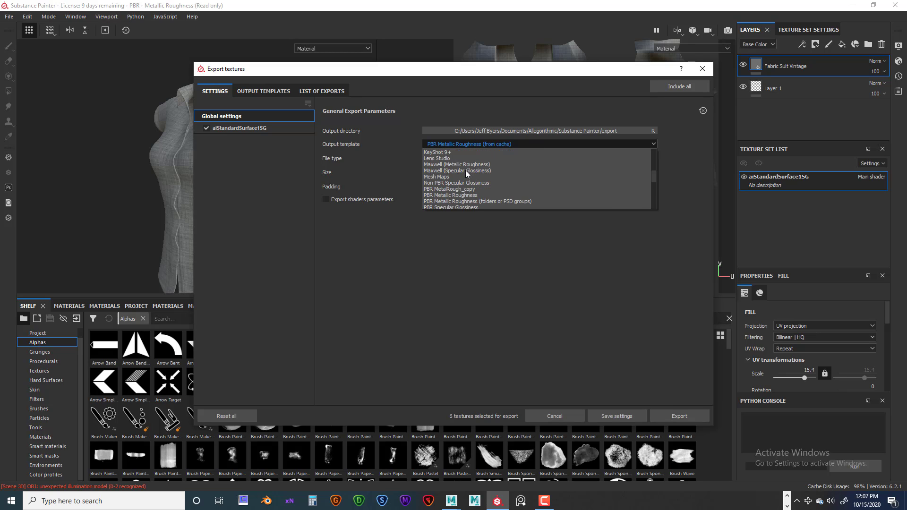
{"action": "scroll", "coordinate": [464, 171], "scroll_direction": "down", "scroll_amount": 5}
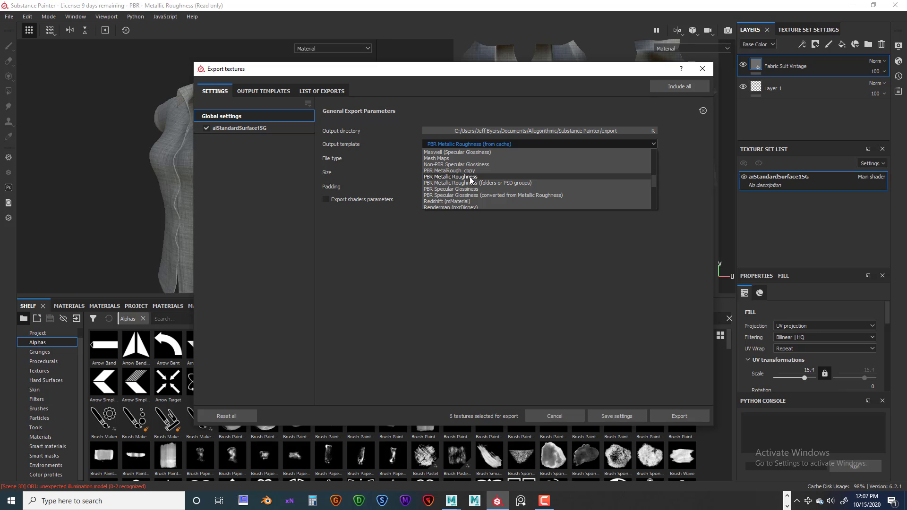
{"action": "left_click", "coordinate": [463, 177]}
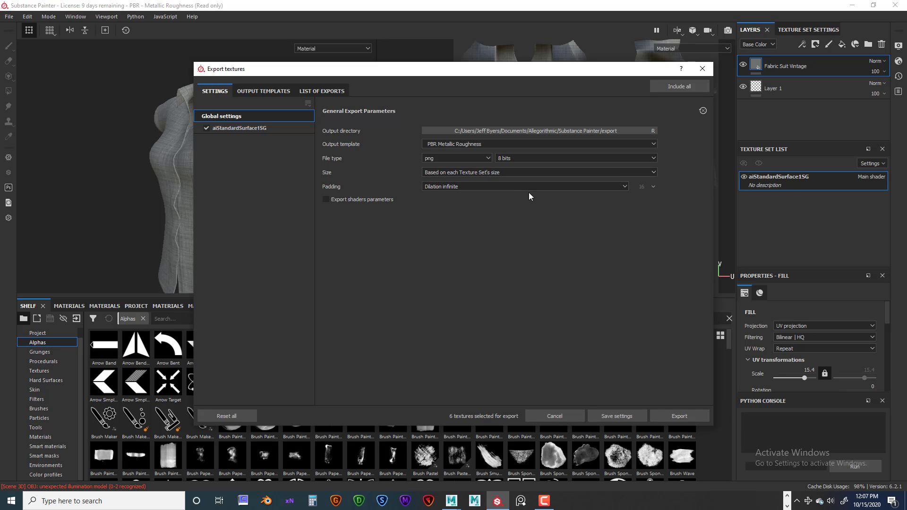
Set the export padding to No padding (passthrough)
{"action": "left_click", "coordinate": [624, 185]}
{"action": "left_click", "coordinate": [457, 195]}
{"action": "left_click", "coordinate": [623, 186]}
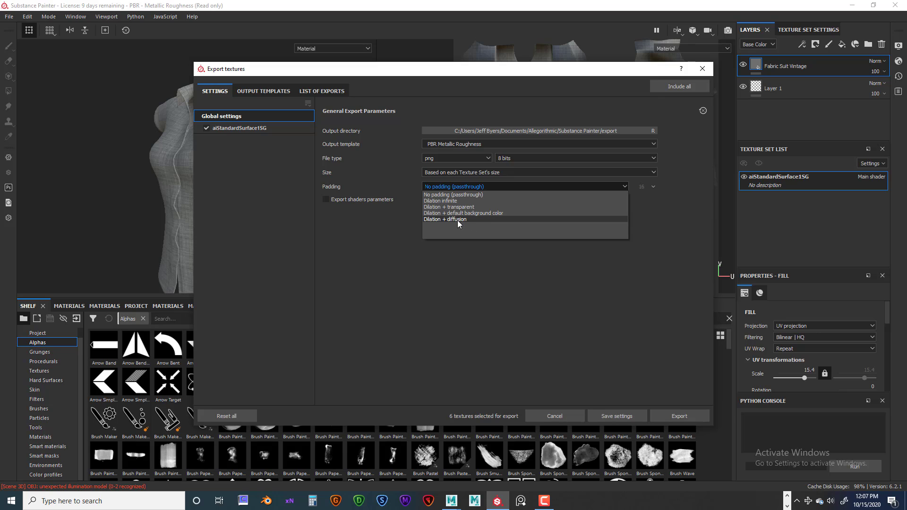
{"action": "left_click", "coordinate": [455, 195]}
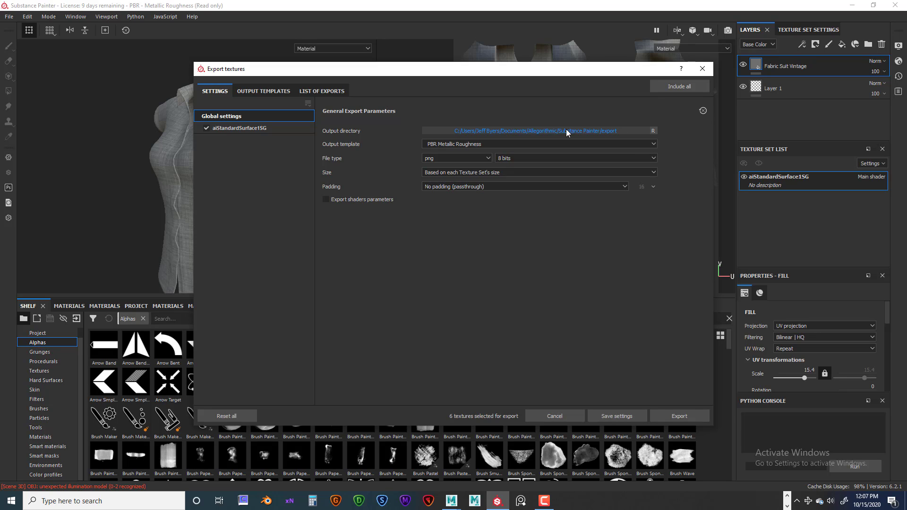
Set the export's output directory to the sourceimages folder of the Maya project ANI_235_Character_Module_06
{"action": "left_click", "coordinate": [620, 129]}
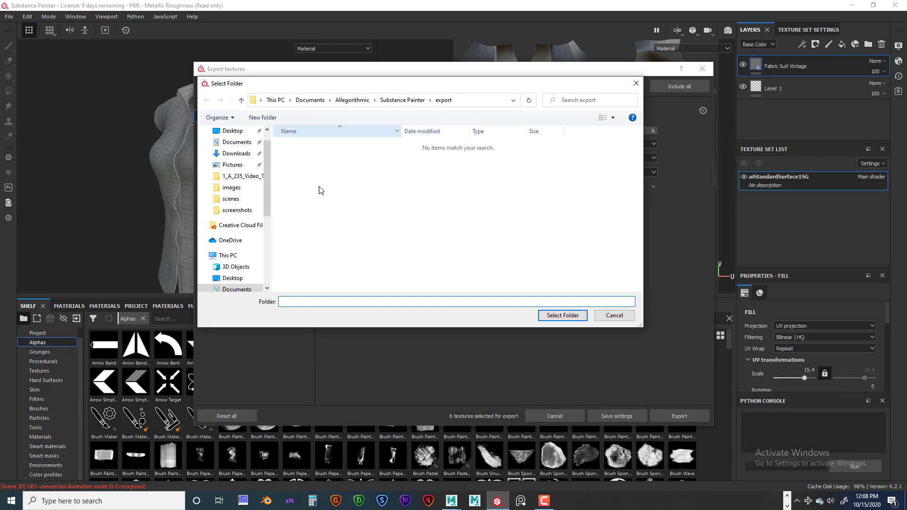
{"action": "left_click", "coordinate": [232, 142]}
{"action": "scroll", "coordinate": [378, 212], "scroll_direction": "down", "scroll_amount": 2}
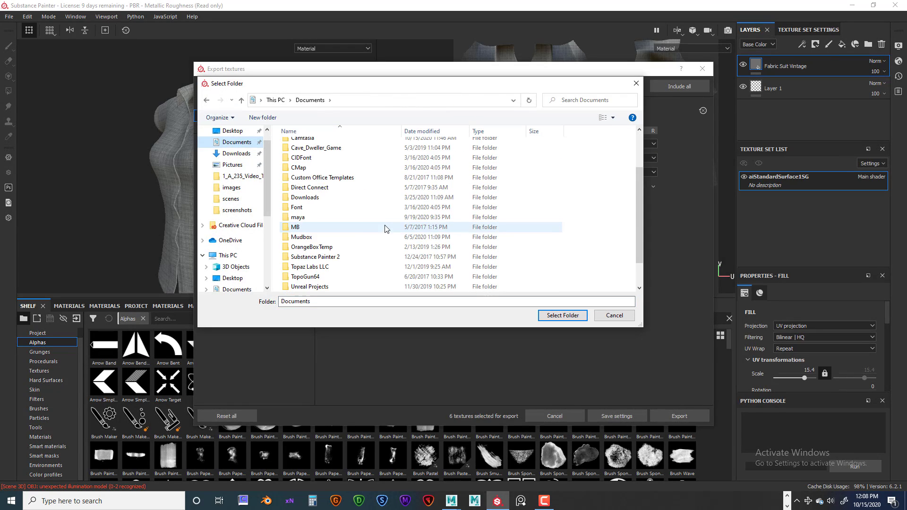
{"action": "double_click", "coordinate": [290, 217]}
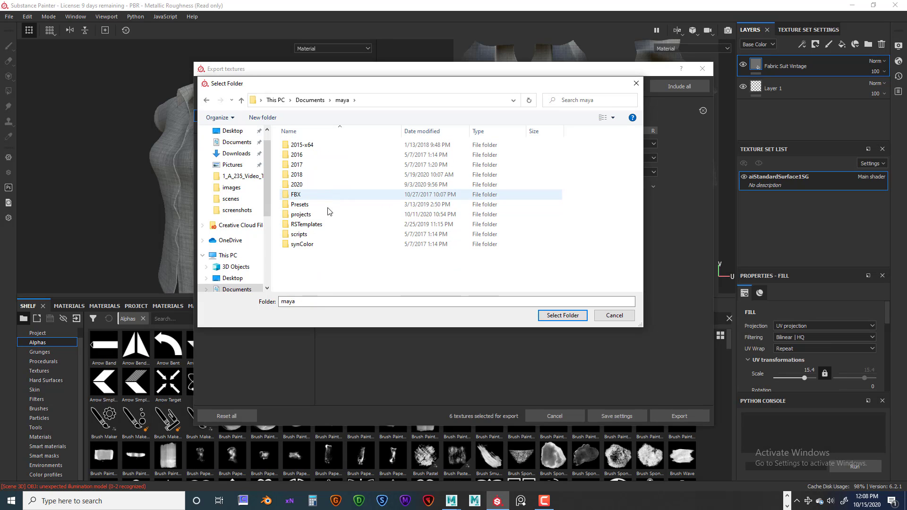
{"action": "double_click", "coordinate": [340, 211]}
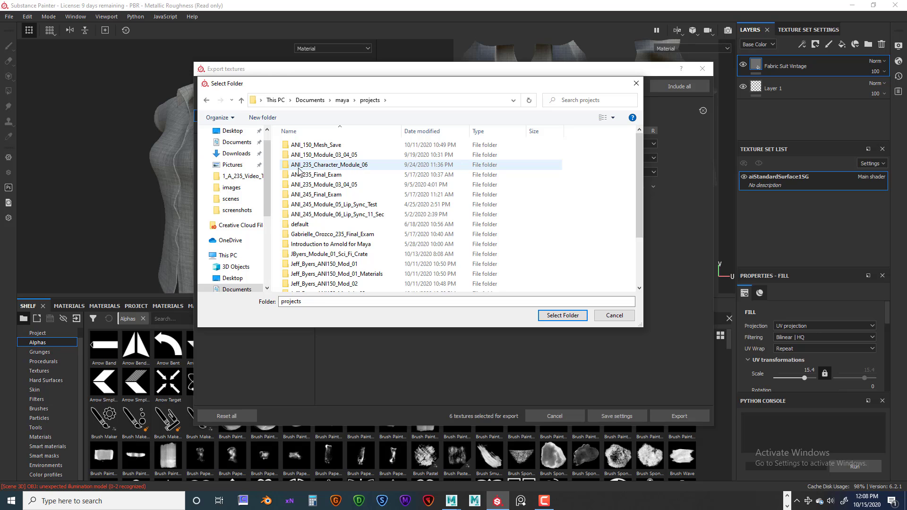
{"action": "double_click", "coordinate": [354, 165]}
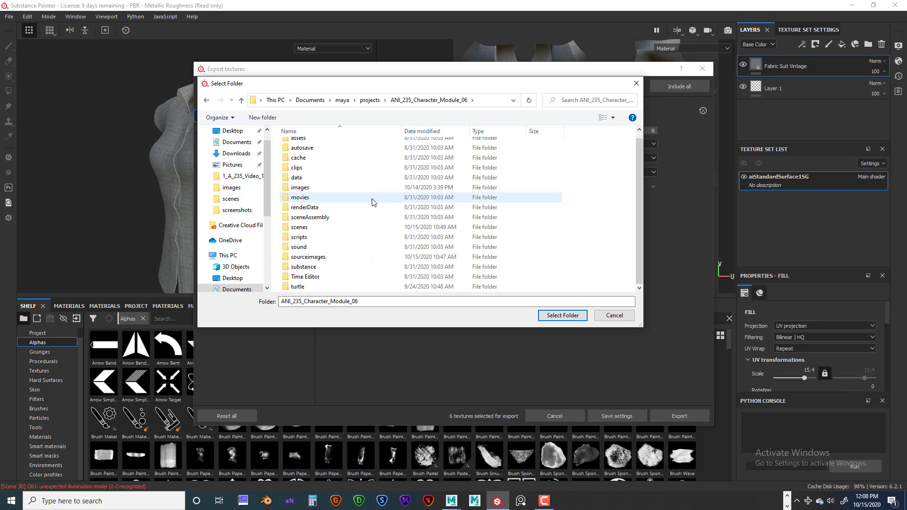
{"action": "double_click", "coordinate": [323, 257]}
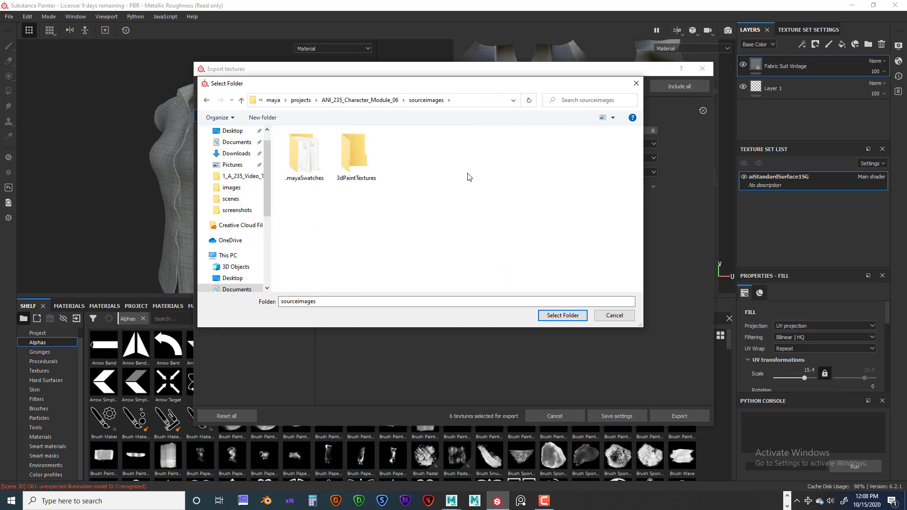
{"action": "left_click", "coordinate": [575, 315]}
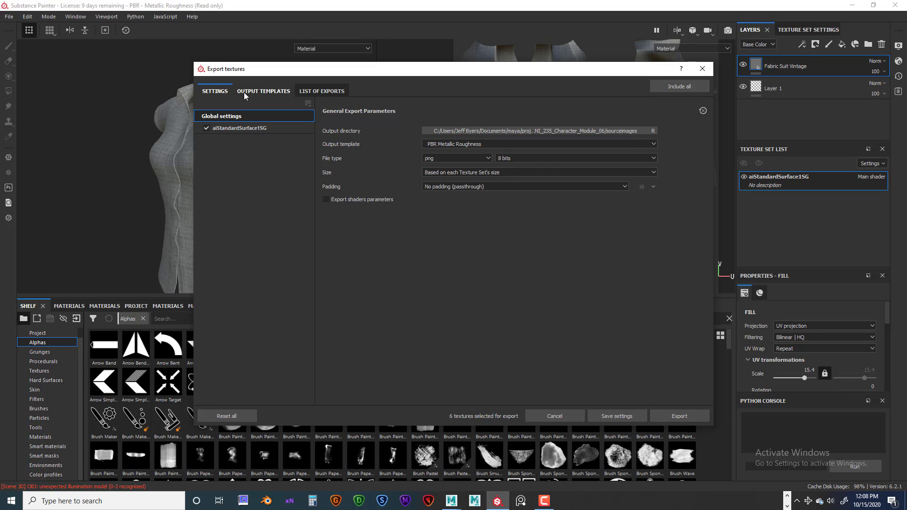
Examine the output maps of the Arnold (AiStandard) and Arnold UDIM Legacy (AiStandard) export presets
{"action": "left_click", "coordinate": [264, 92]}
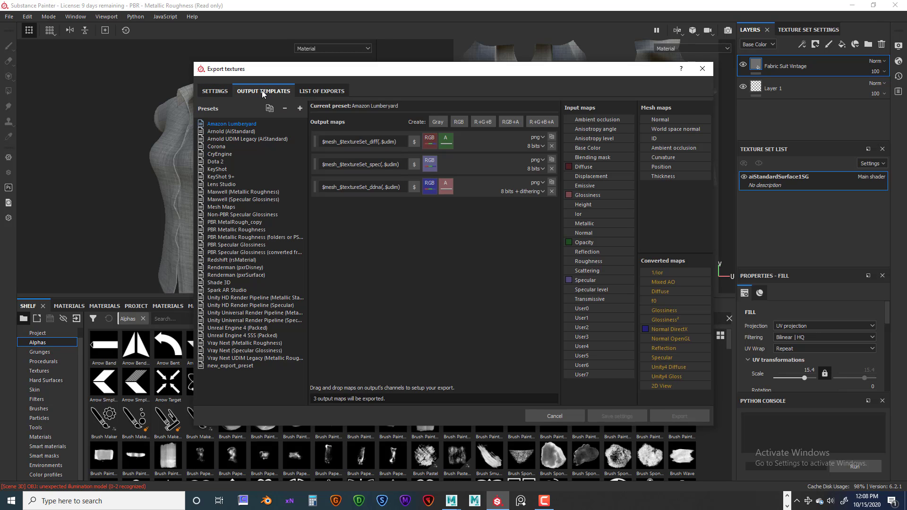
{"action": "left_click", "coordinate": [219, 132]}
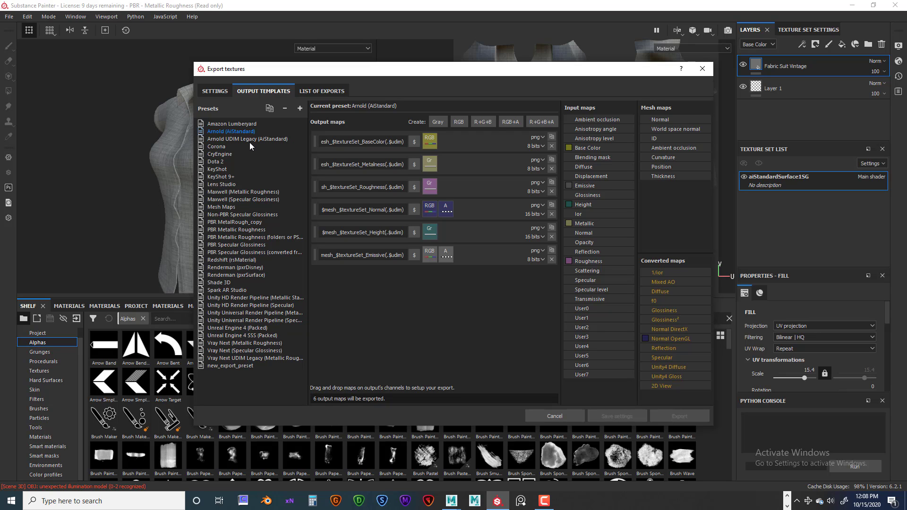
{"action": "left_click", "coordinate": [219, 139]}
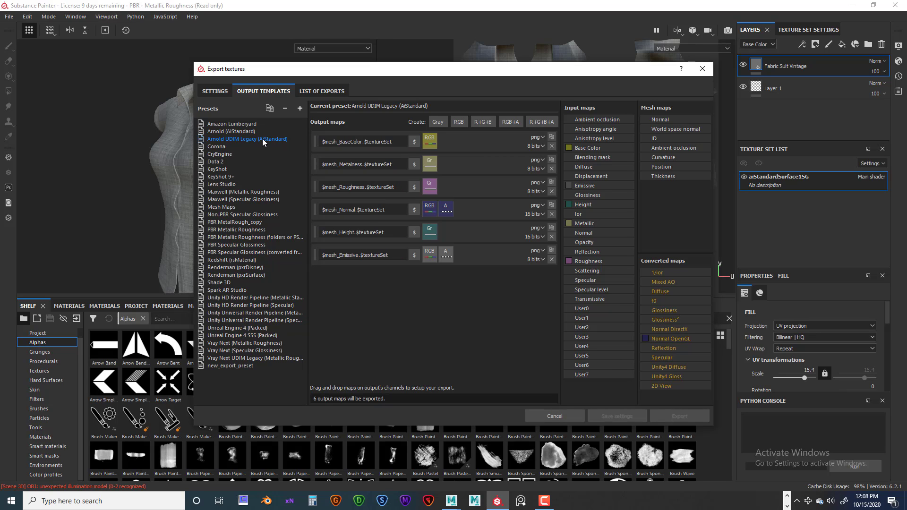
{"action": "left_click", "coordinate": [229, 132]}
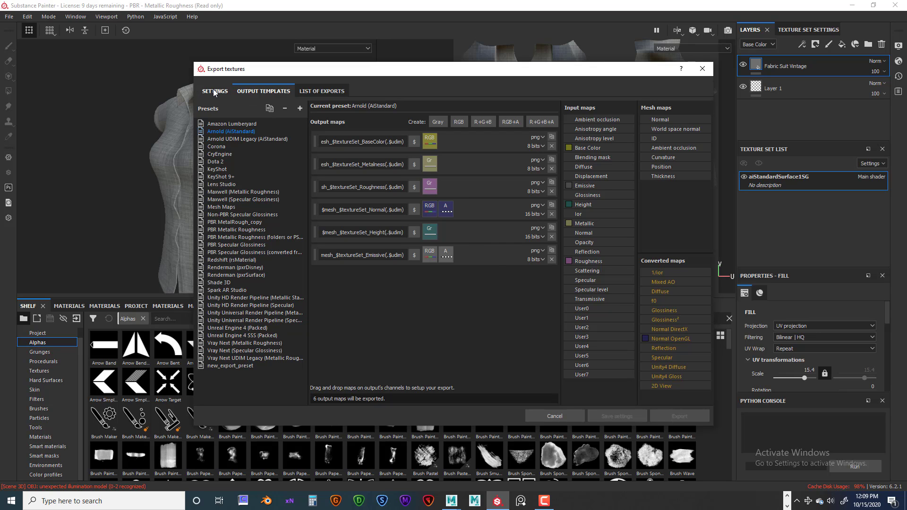
Check the list of shirt textures for export, export them with the current settings, and close the export dialog
{"action": "left_click", "coordinate": [317, 91]}
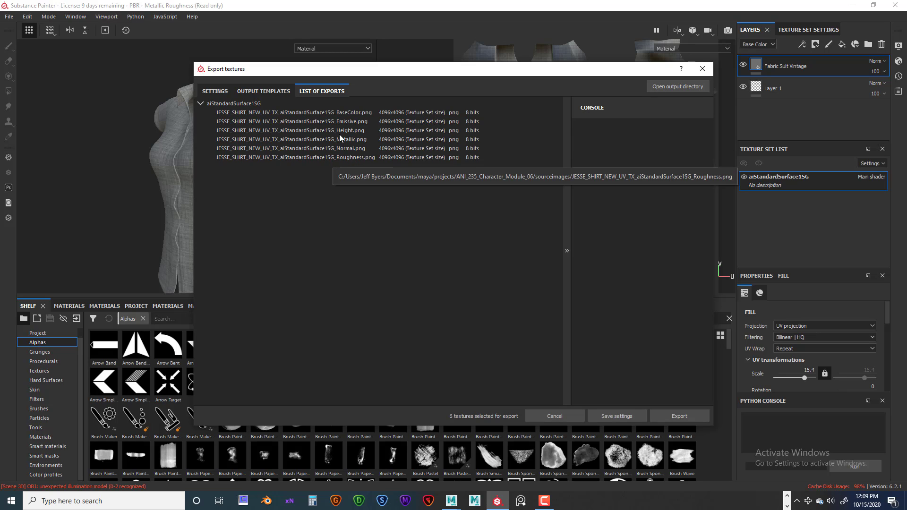
{"action": "left_click", "coordinate": [215, 91]}
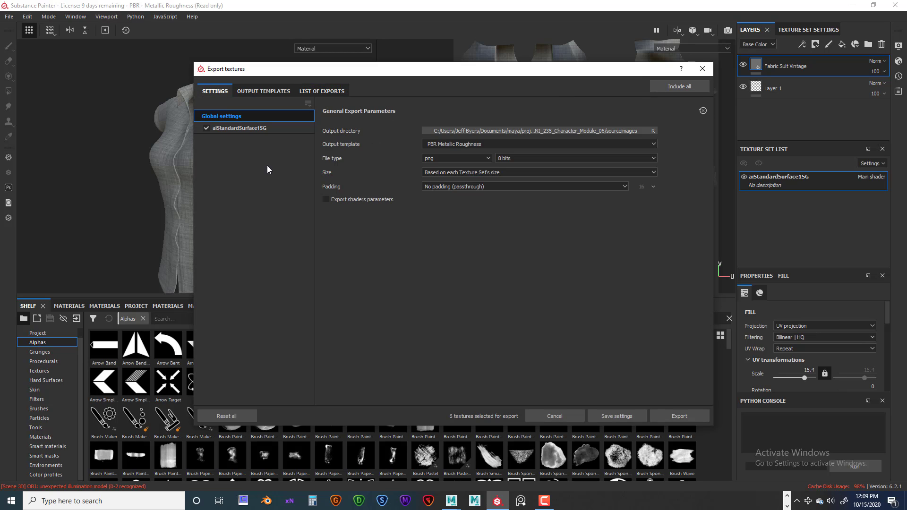
{"action": "left_click", "coordinate": [679, 416]}
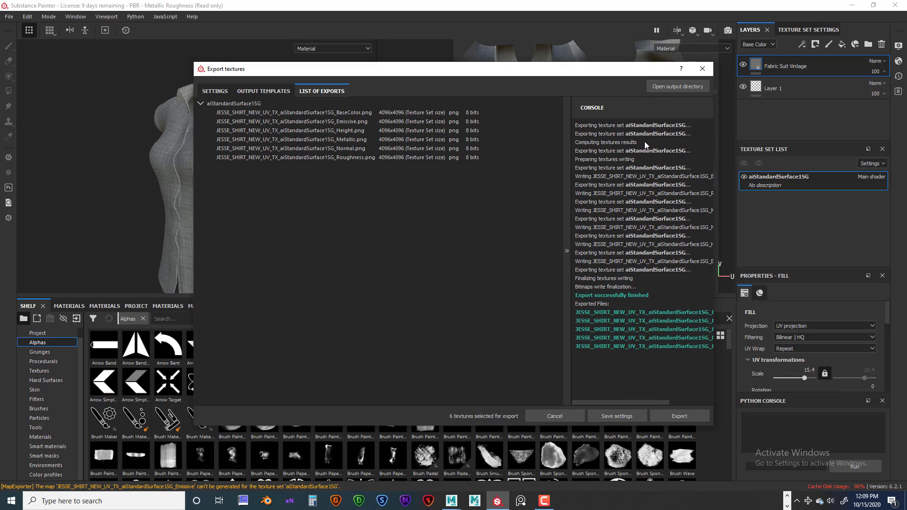
{"action": "left_click", "coordinate": [702, 70]}
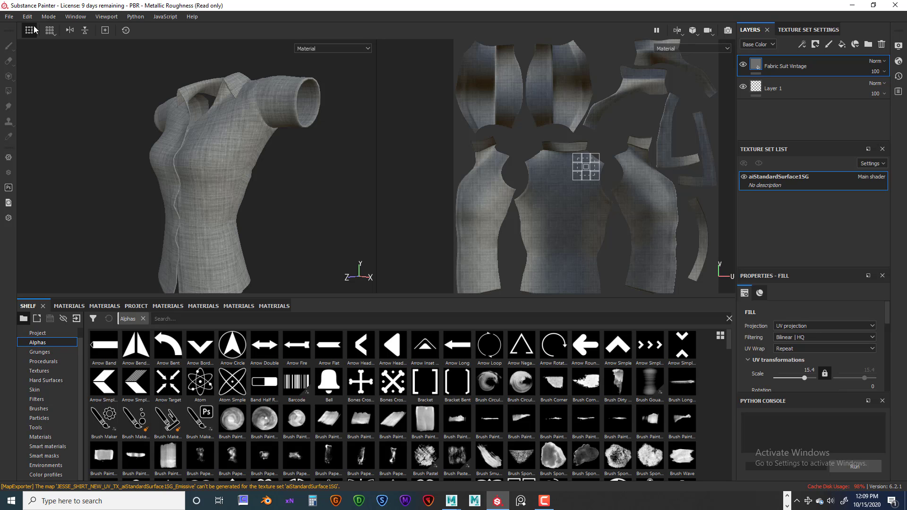
Start saving the project under a new name and browse to the Maya project folder ANI_235_Character_Module_06
{"action": "left_click", "coordinate": [9, 17]}
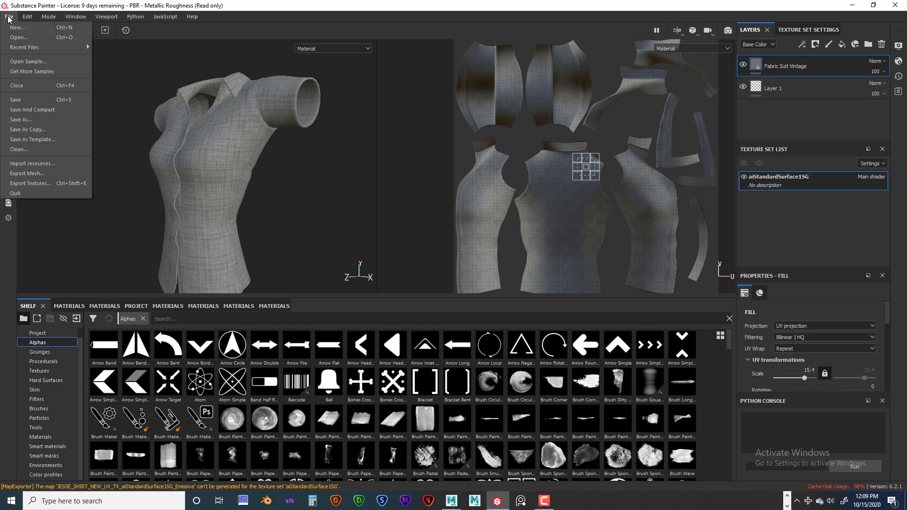
{"action": "left_click", "coordinate": [24, 121]}
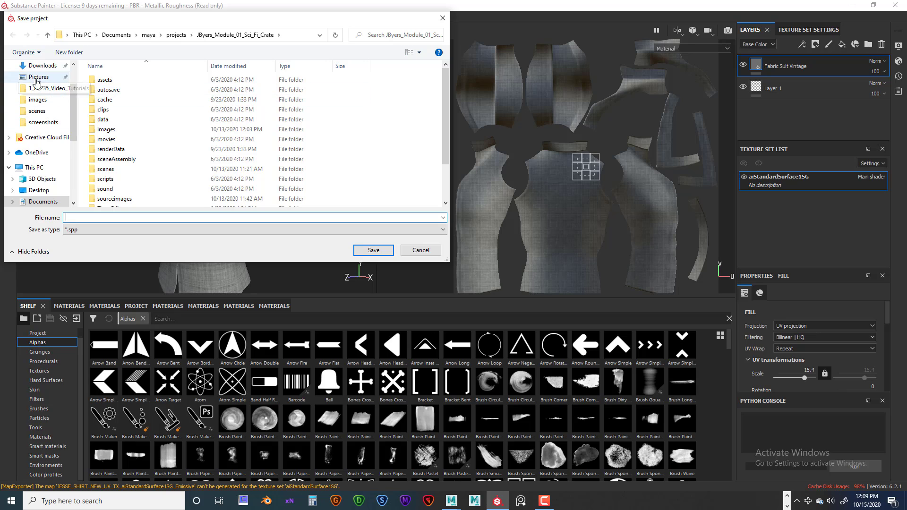
{"action": "scroll", "coordinate": [38, 80], "scroll_direction": "up", "scroll_amount": 2}
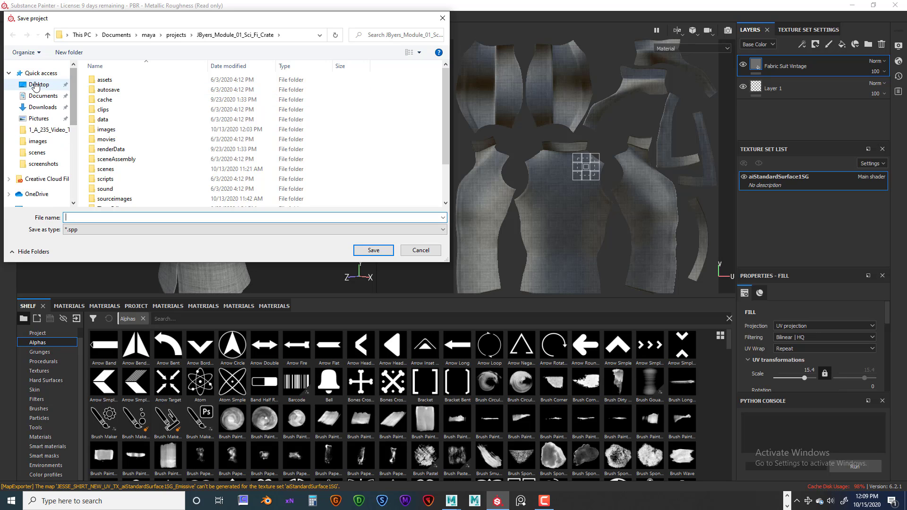
{"action": "left_click", "coordinate": [34, 85]}
{"action": "left_click", "coordinate": [41, 96]}
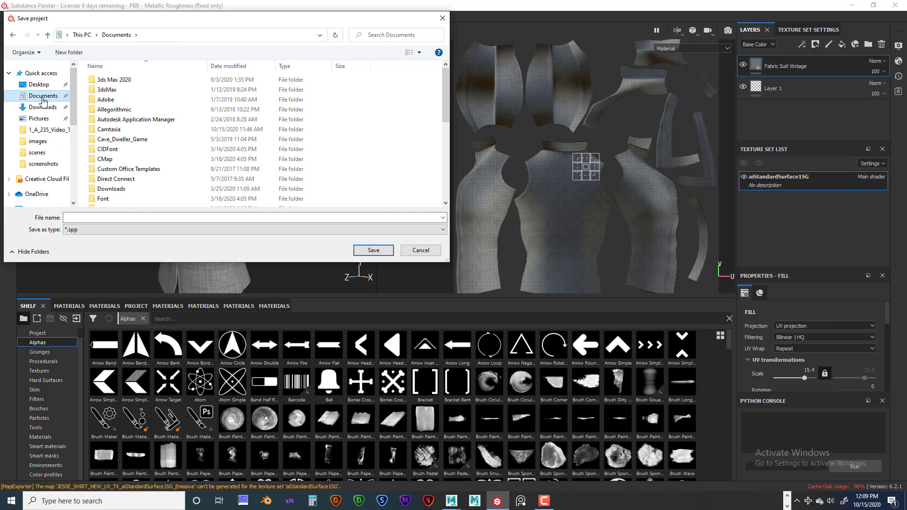
{"action": "scroll", "coordinate": [233, 170], "scroll_direction": "down", "scroll_amount": 4}
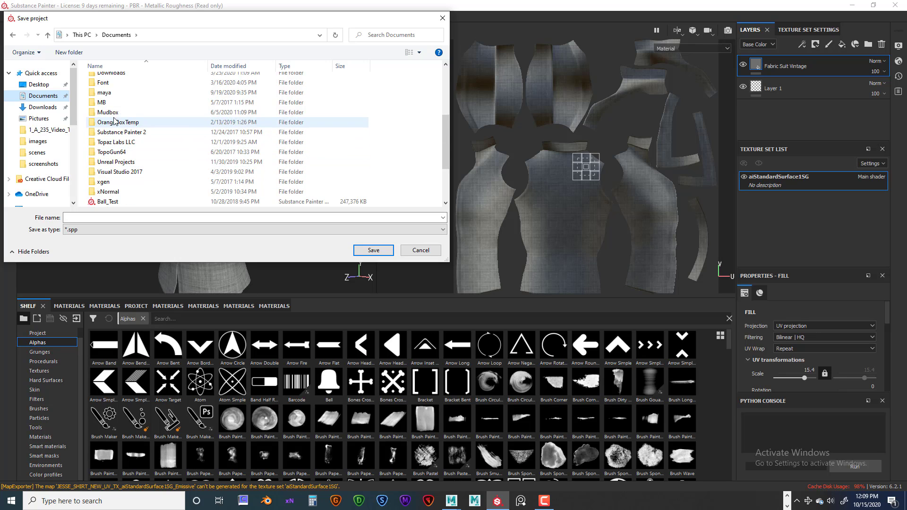
{"action": "double_click", "coordinate": [104, 93]}
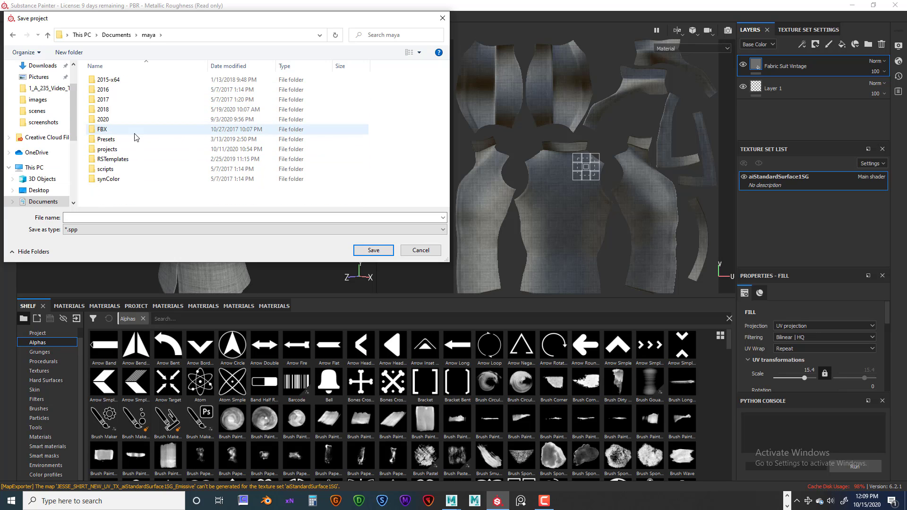
{"action": "left_click", "coordinate": [112, 150]}
{"action": "double_click", "coordinate": [112, 149]}
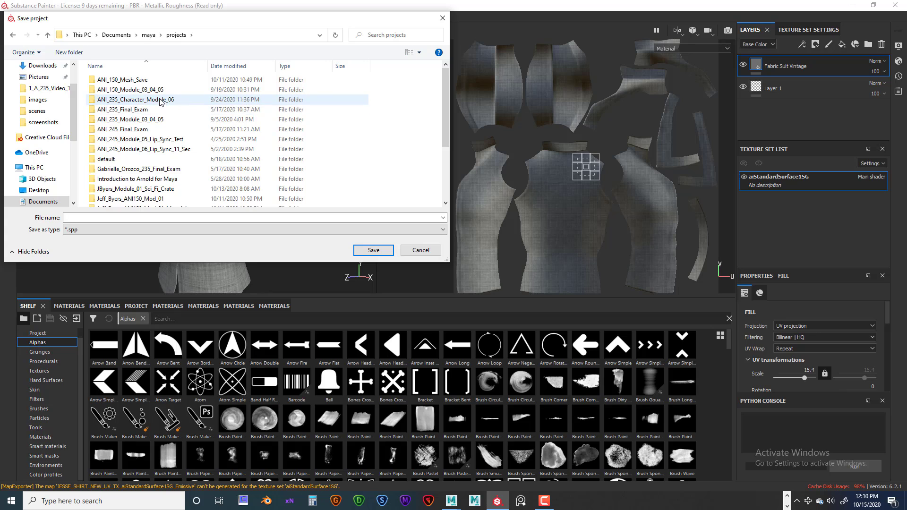
{"action": "double_click", "coordinate": [119, 100]}
{"action": "scroll", "coordinate": [193, 188], "scroll_direction": "down", "scroll_amount": 2}
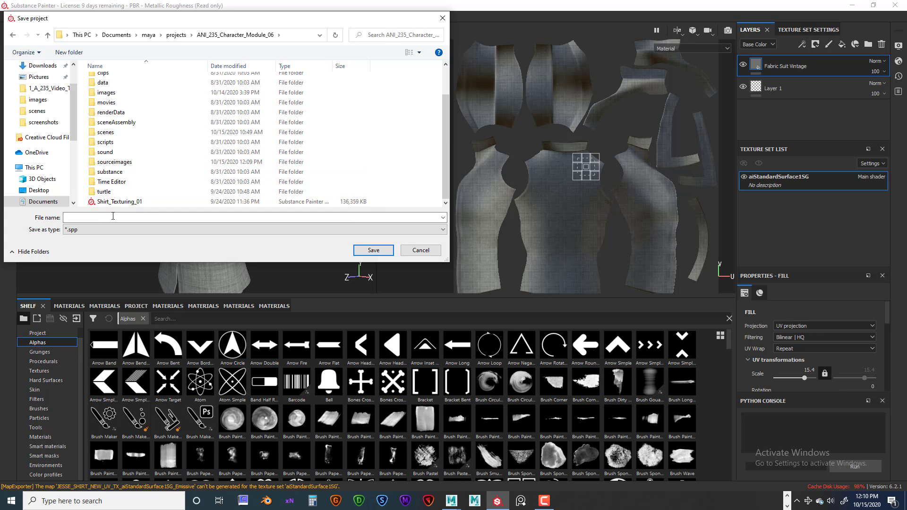
Name the project file Shirt_Texturing_02 and save it as an .spp file in the ANI_235_Character_Module_06 folder
{"action": "left_click", "coordinate": [93, 219]}
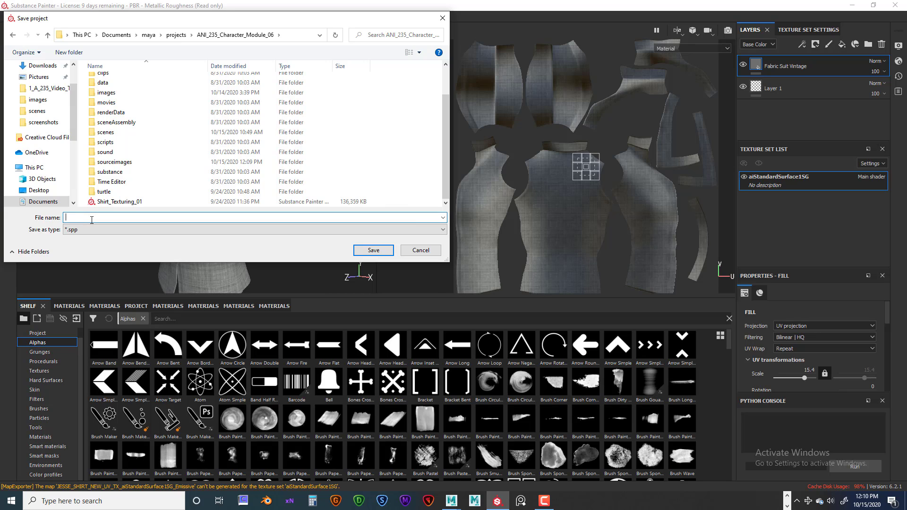
{"action": "type", "text": "Shirt"}
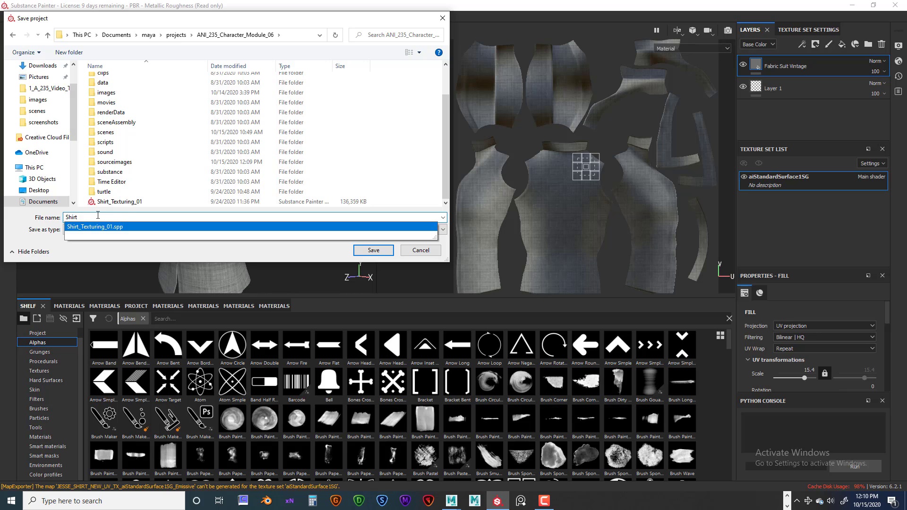
{"action": "left_click", "coordinate": [98, 227]}
{"action": "left_click", "coordinate": [111, 217]}
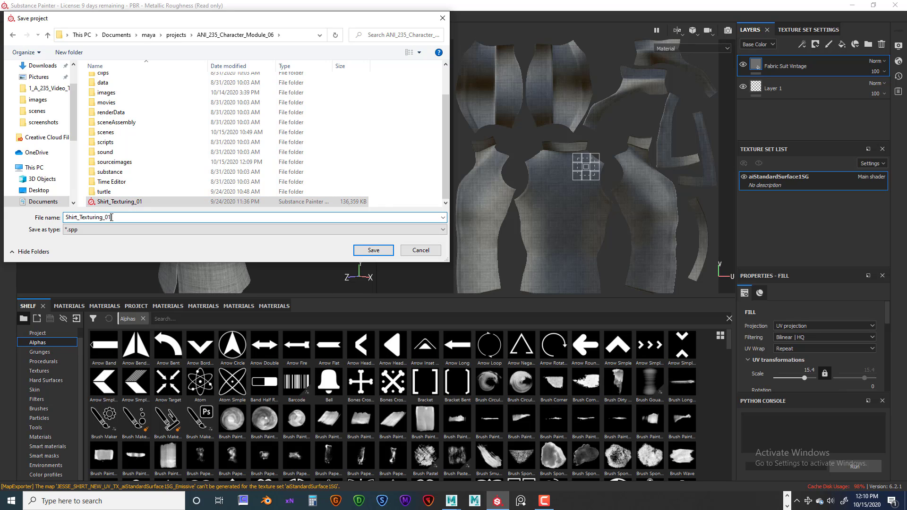
{"action": "left_click_drag", "start_coordinate": [108, 218], "coordinate": [113, 217]}
{"action": "type", "text": "2"}
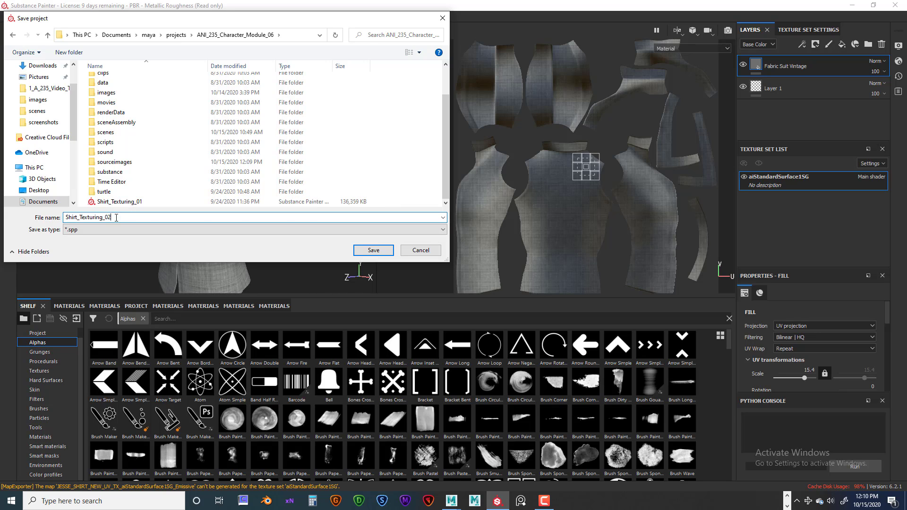
{"action": "left_click", "coordinate": [375, 251]}
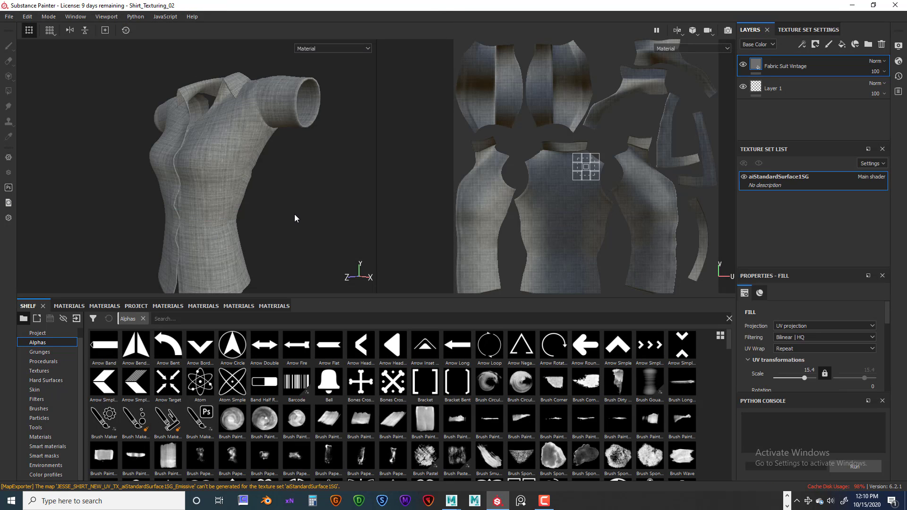
Show the Materials category of the shelf and look through the available materials
{"action": "left_click", "coordinate": [50, 436]}
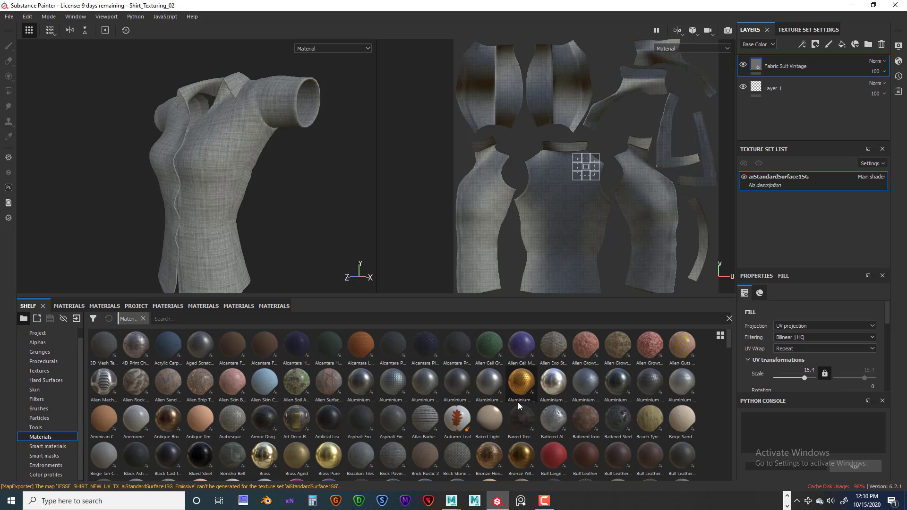
{"action": "scroll", "coordinate": [435, 443], "scroll_direction": "down", "scroll_amount": 15}
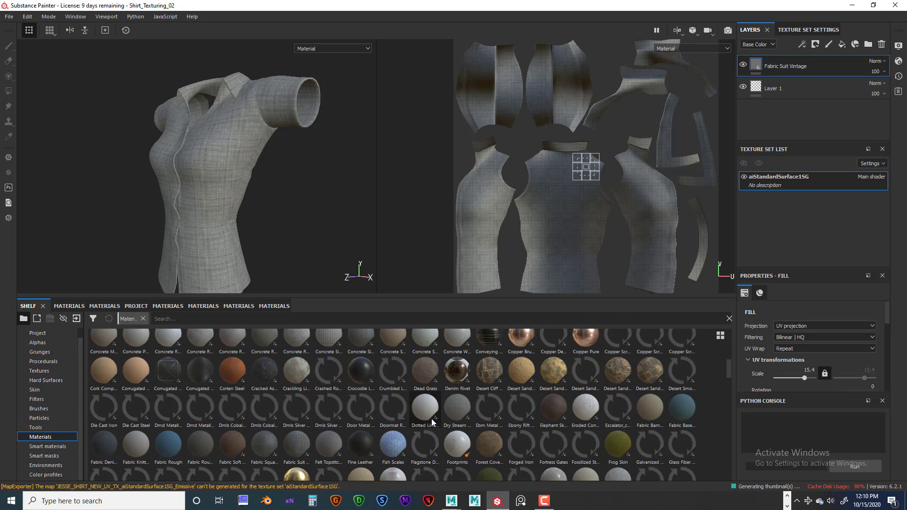
{"action": "scroll", "coordinate": [432, 419], "scroll_direction": "up", "scroll_amount": 15}
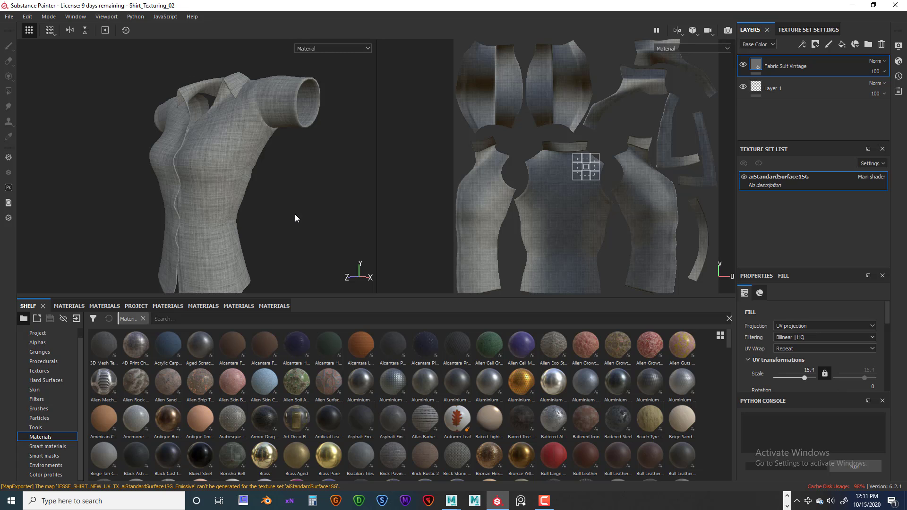
Examine the suit fabric on the 3D shirt model from the front and sides
{"action": "left_click_drag", "start_coordinate": [284, 192], "coordinate": [251, 197], "text": "alt"}
{"action": "right_click_drag", "start_coordinate": [252, 196], "coordinate": [347, 196], "text": "alt"}
{"action": "middle_click_drag", "start_coordinate": [347, 196], "coordinate": [353, 178], "text": "alt"}
{"action": "right_click_drag", "start_coordinate": [353, 177], "coordinate": [338, 192], "text": "alt"}
{"action": "left_click_drag", "start_coordinate": [338, 191], "coordinate": [261, 187], "text": "alt"}
{"action": "middle_click_drag", "start_coordinate": [328, 193], "coordinate": [303, 208], "text": "alt"}
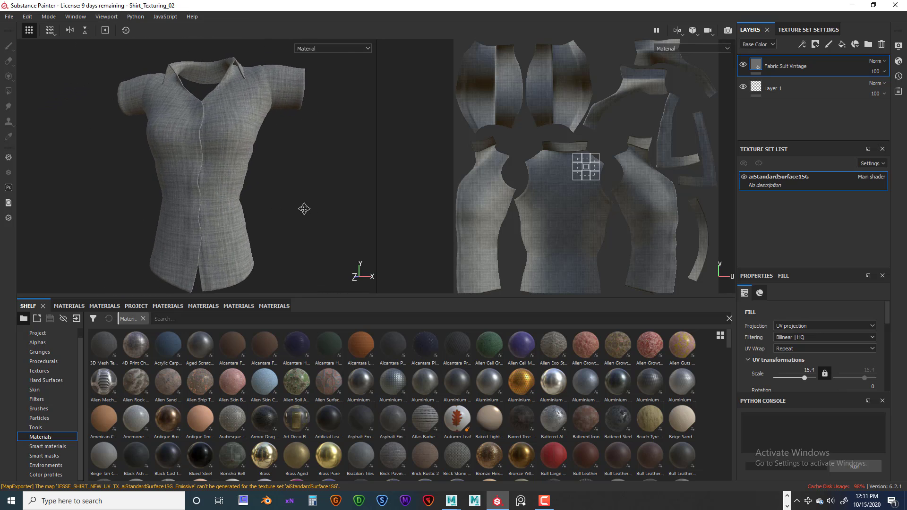
{"action": "left_click_drag", "start_coordinate": [329, 203], "coordinate": [270, 202], "text": "alt"}
{"action": "middle_click_drag", "start_coordinate": [332, 190], "coordinate": [272, 198], "text": "alt"}
{"action": "mouse_move", "coordinate": [293, 196]}
{"action": "left_mouse_down", "text": "alt"}
{"action": "mouse_move", "coordinate": [244, 203]}
{"action": "mouse_move", "coordinate": [318, 196]}
{"action": "mouse_move", "coordinate": [287, 194]}
{"action": "mouse_move", "coordinate": [307, 198]}
{"action": "mouse_move", "coordinate": [277, 198]}
{"action": "mouse_move", "coordinate": [319, 201]}
{"action": "mouse_move", "coordinate": [288, 197]}
{"action": "mouse_move", "coordinate": [316, 194]}
{"action": "mouse_move", "coordinate": [240, 192]}
{"action": "mouse_move", "coordinate": [300, 198]}
{"action": "mouse_move", "coordinate": [270, 201]}
{"action": "mouse_move", "coordinate": [323, 174]}
{"action": "mouse_move", "coordinate": [296, 193]}
{"action": "mouse_move", "coordinate": [358, 188]}
{"action": "mouse_move", "coordinate": [292, 191]}
{"action": "mouse_move", "coordinate": [310, 195]}
{"action": "mouse_move", "coordinate": [285, 205]}
{"action": "left_mouse_up", "text": "alt"}
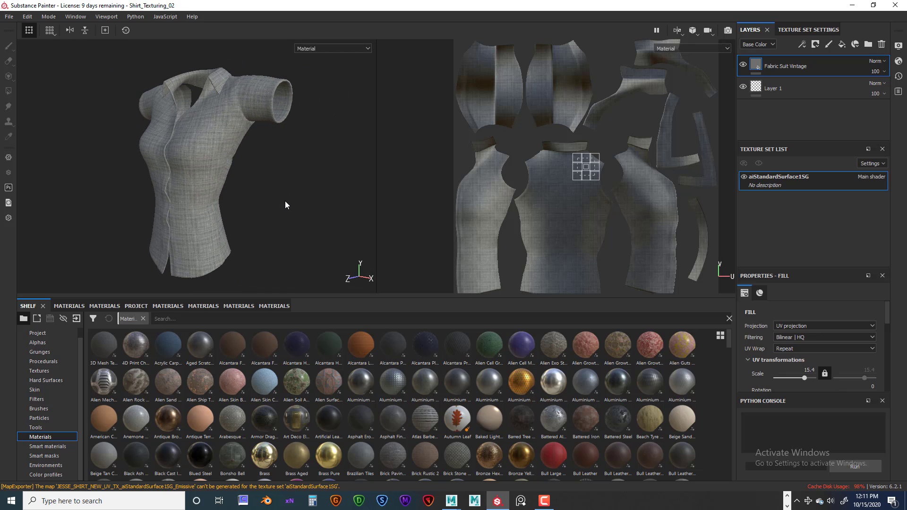